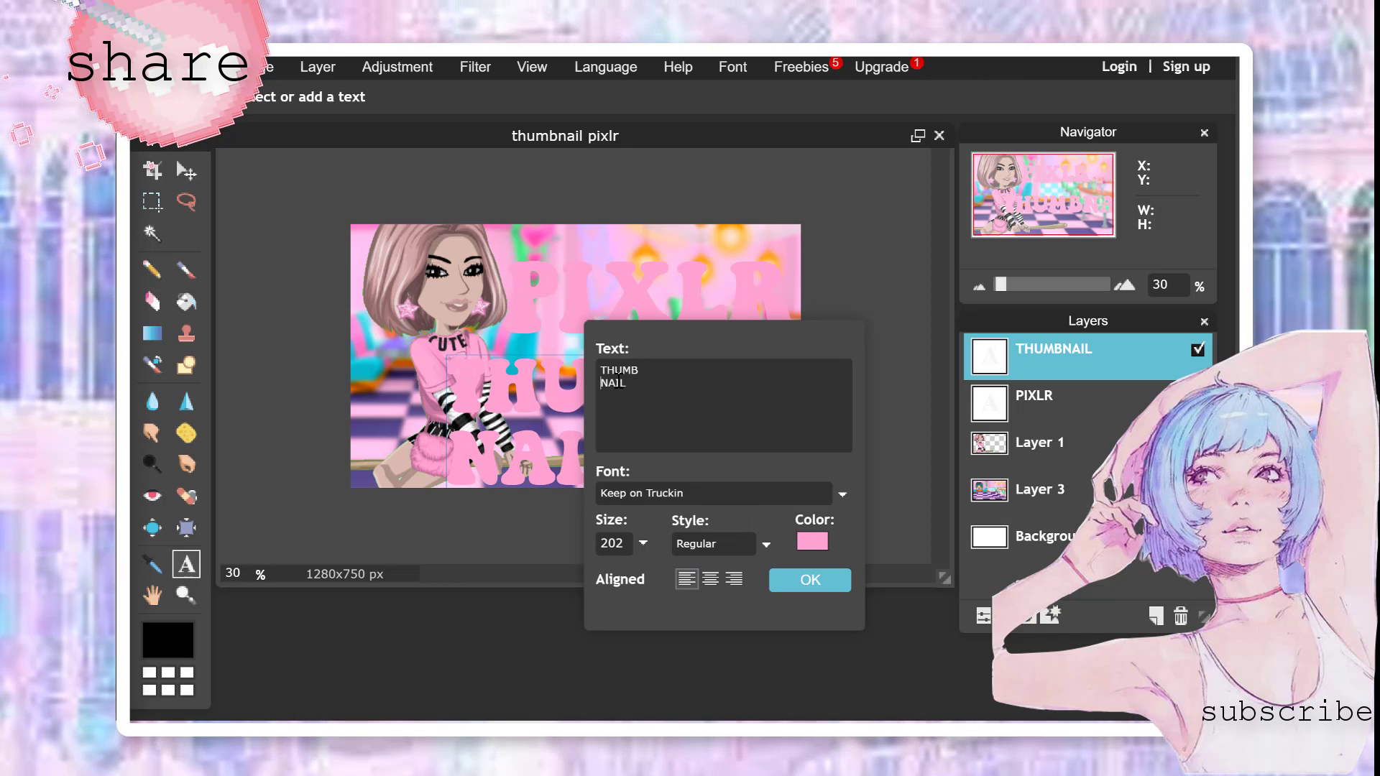
# Try the THUMBNAIL text on a single line, moved across the canvas beneath the word PIXLR
pyautogui.press('BackSpace')
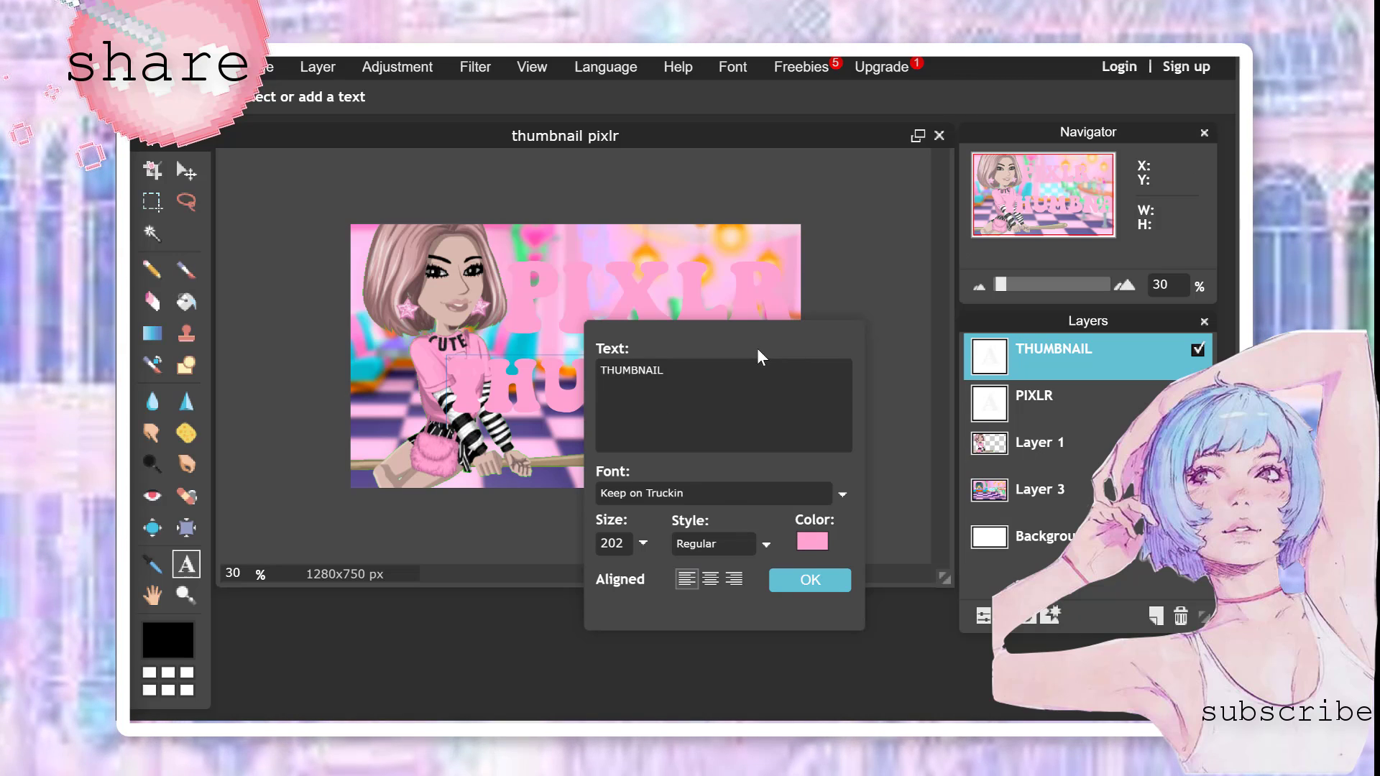
pyautogui.moveTo(606, 346); pyautogui.dragTo(830, 568)
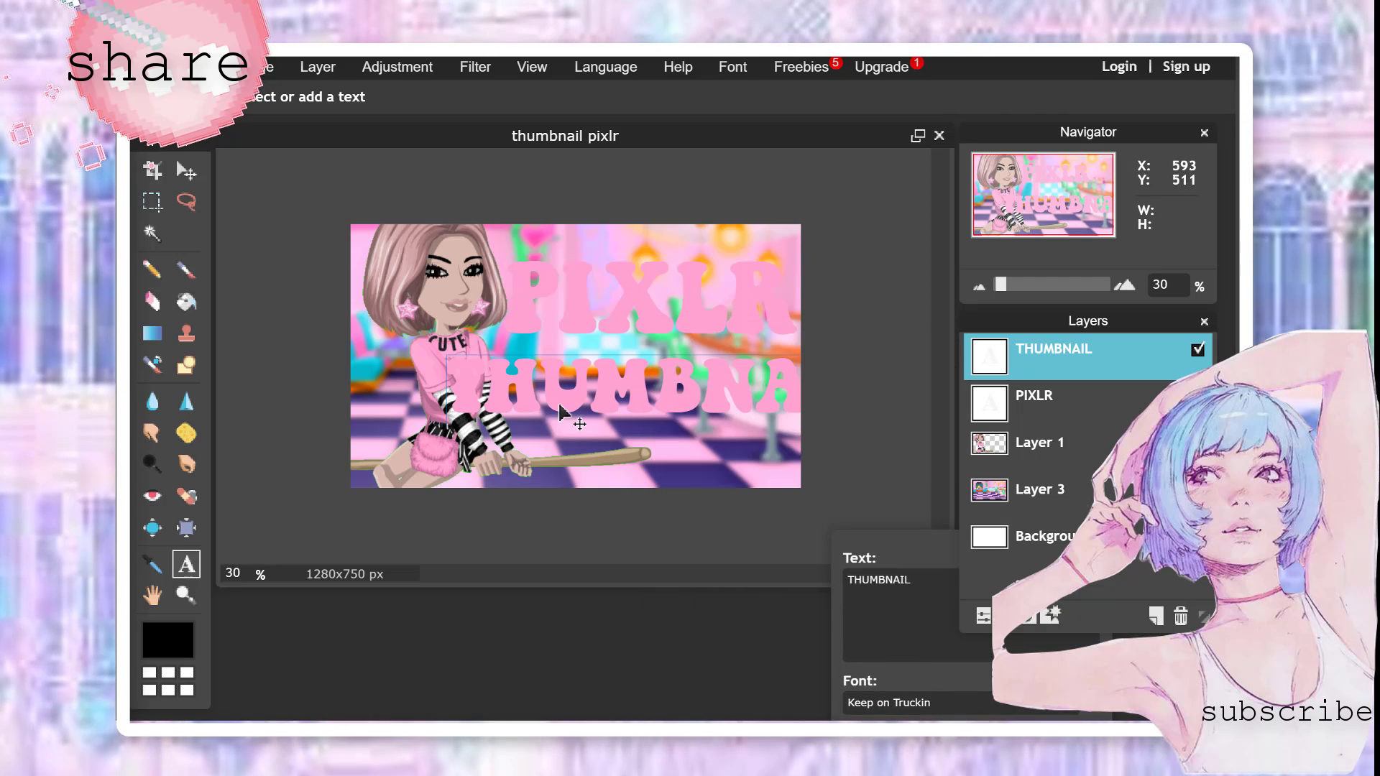
pyautogui.moveTo(588, 368); pyautogui.dragTo(504, 368)
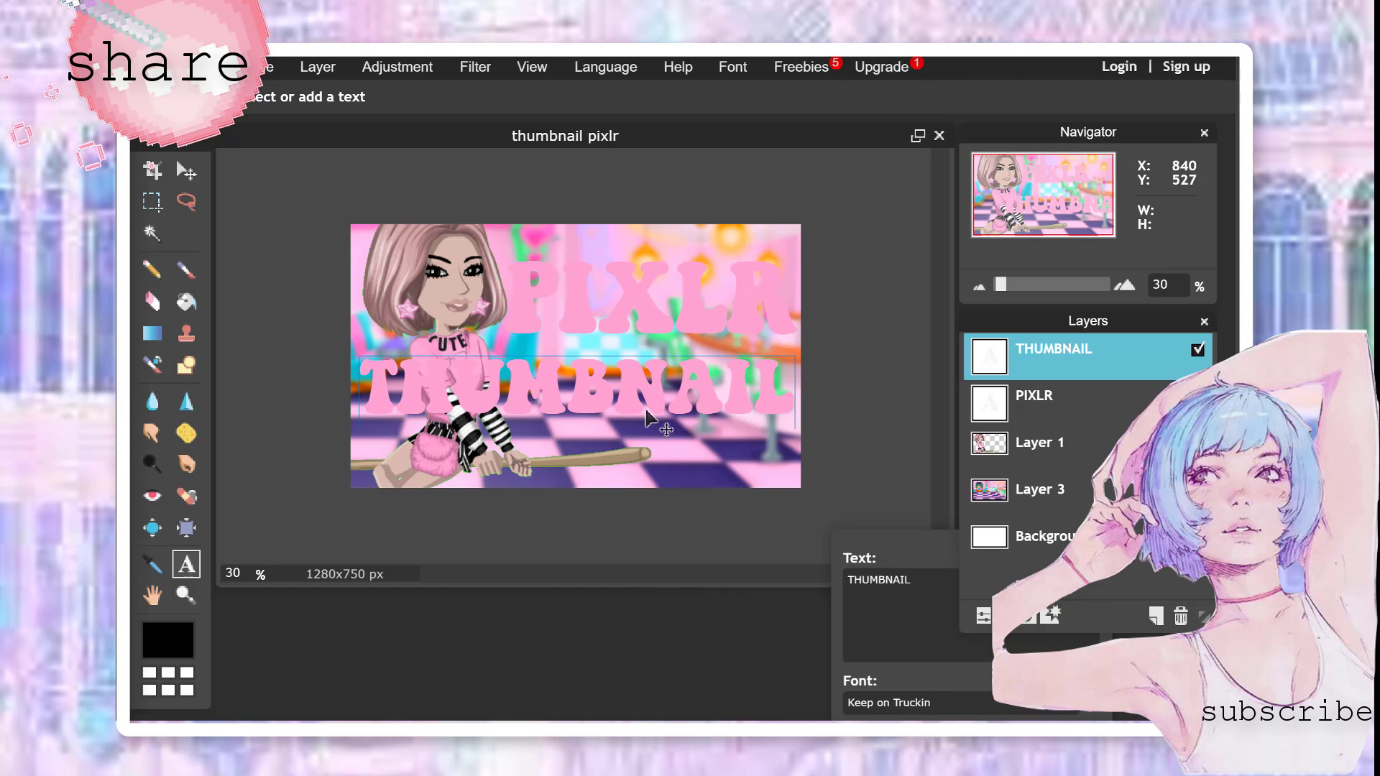
# Split the text into THUMB and NAIL on two lines, place it beneath PIXLR beside the character, and centre-align it
pyautogui.click(885, 579)
pyautogui.press('Return')
pyautogui.moveTo(490, 369); pyautogui.dragTo(654, 369)
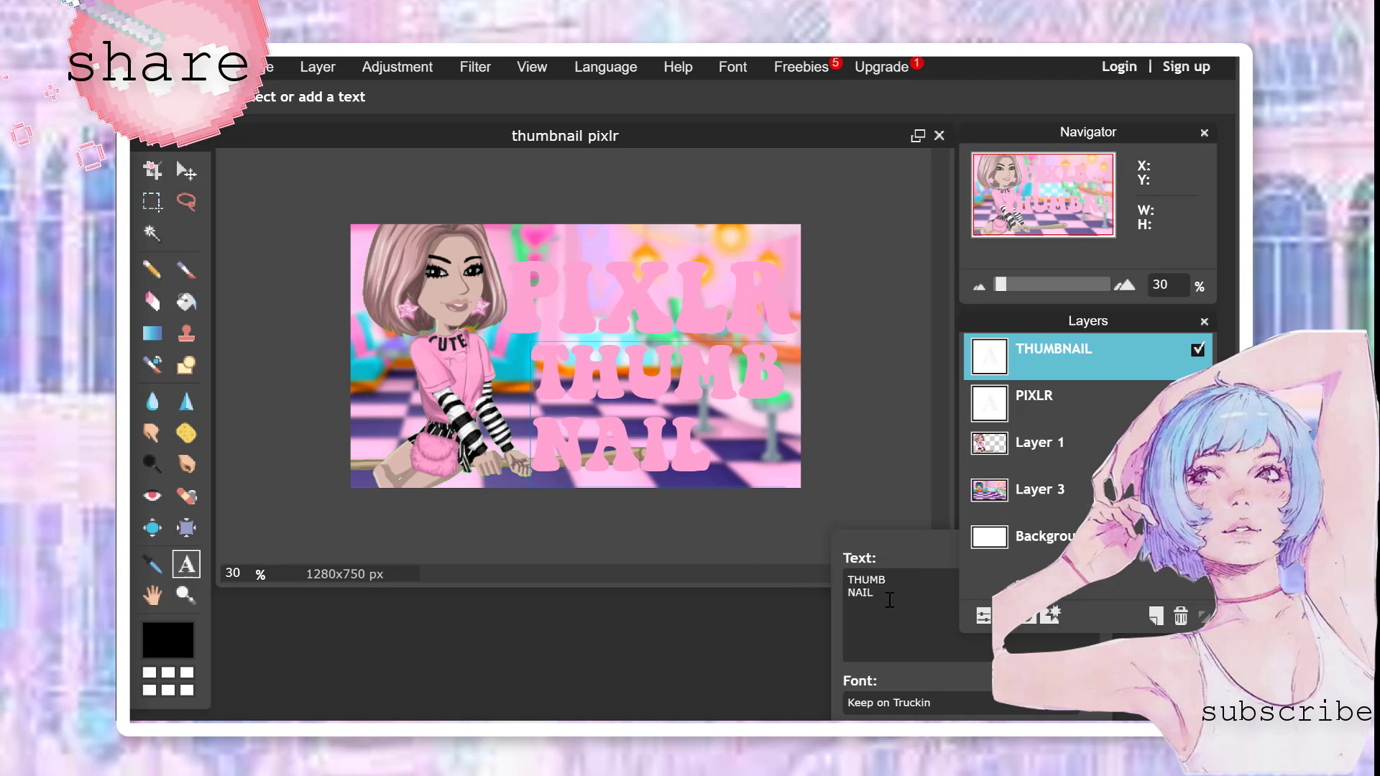
pyautogui.moveTo(868, 544); pyautogui.dragTo(738, 441)
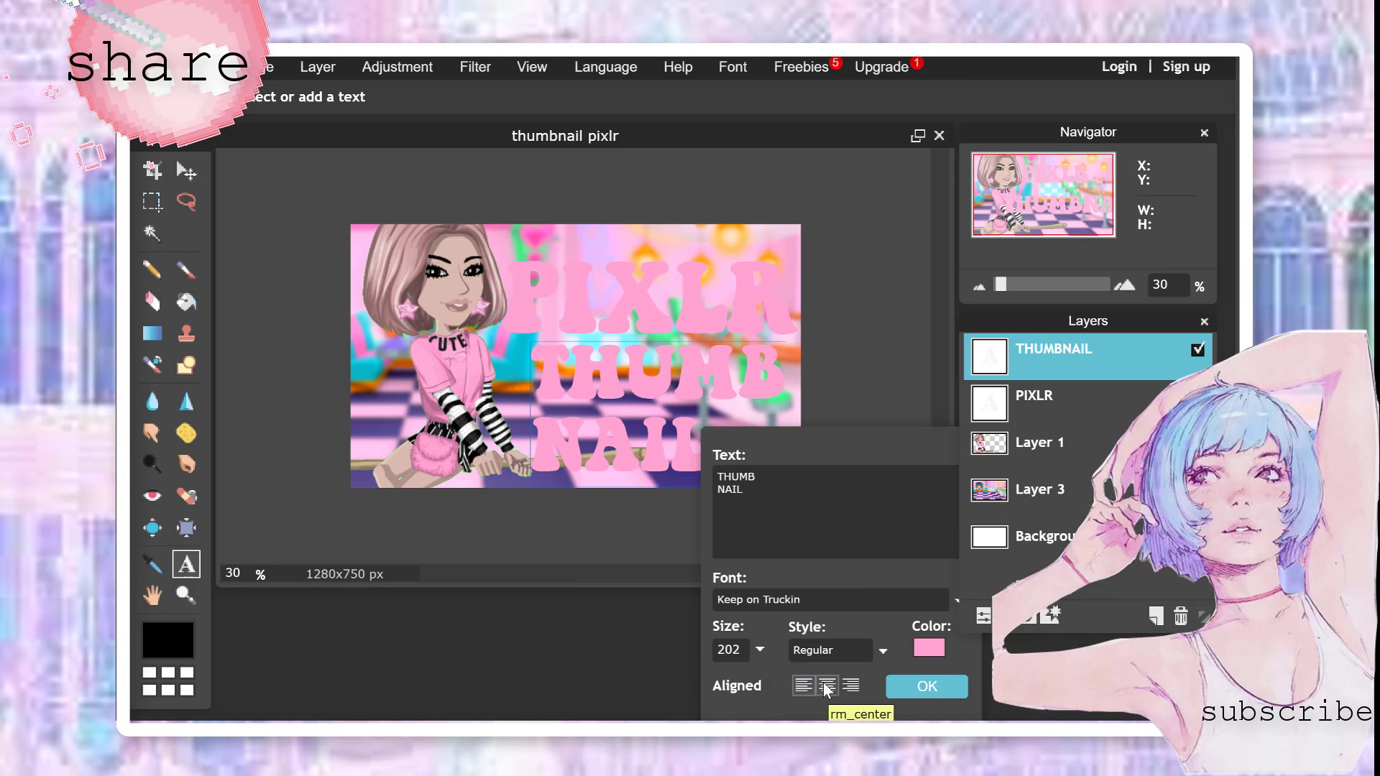
pyautogui.click(827, 685)
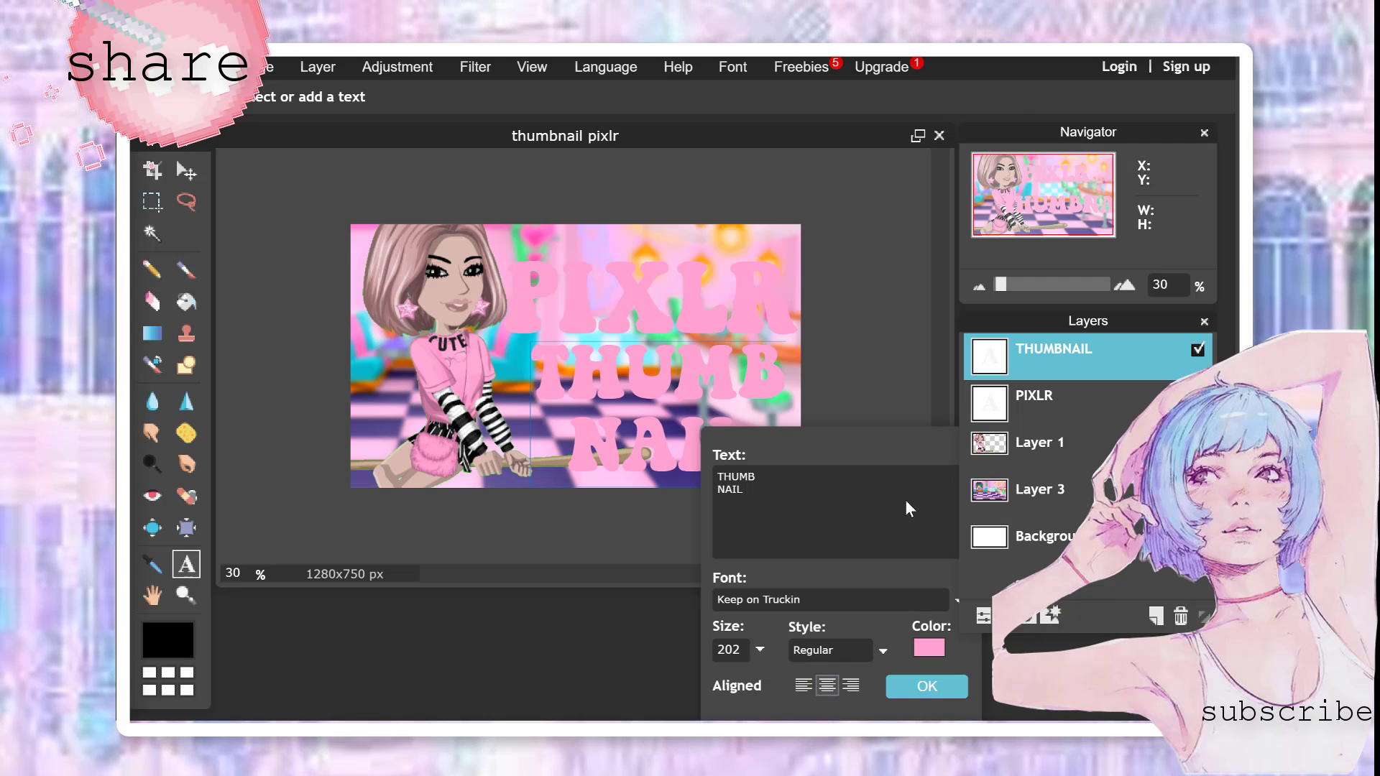
# Recolor the THUMB NAIL text with turquoise 06bbcf sampled from the background image and apply the text
pyautogui.click(933, 649)
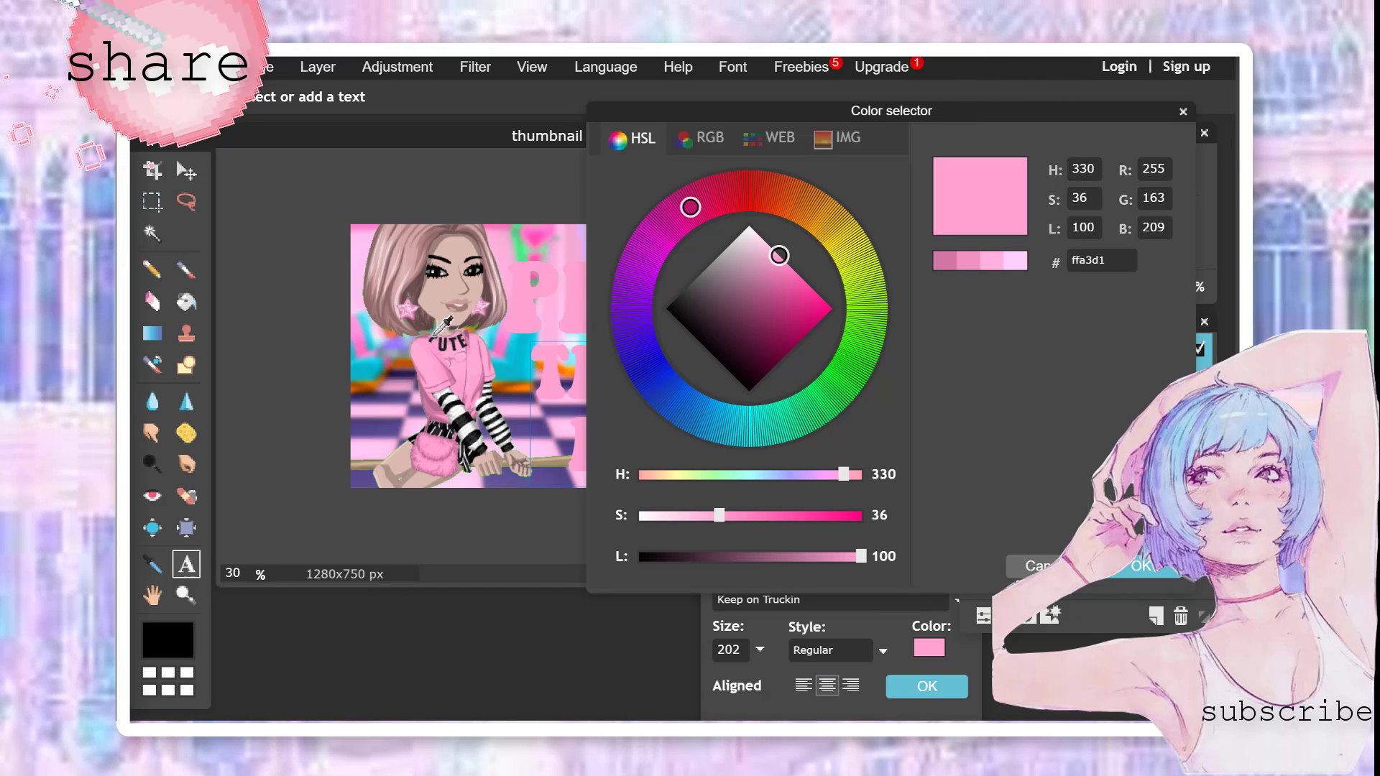
pyautogui.click(530, 357)
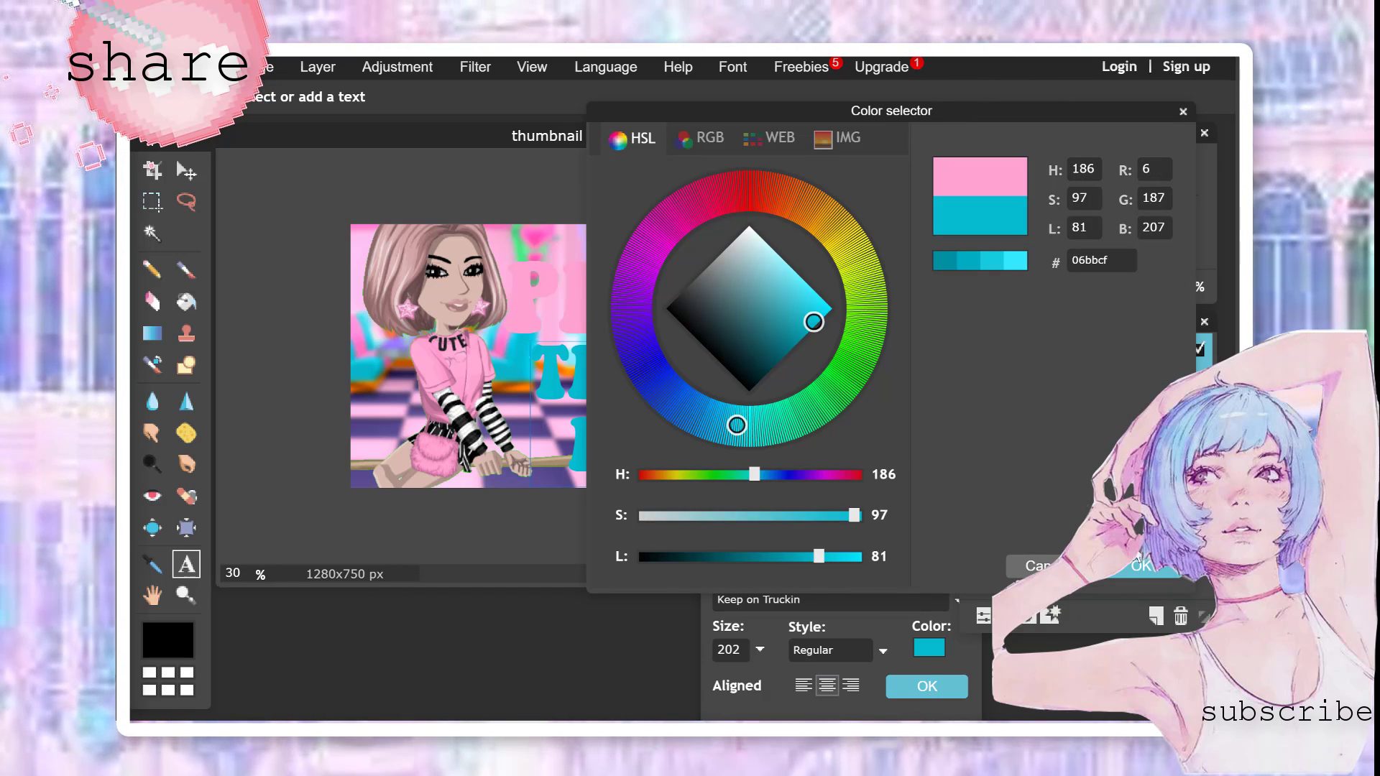
pyautogui.click(1146, 565)
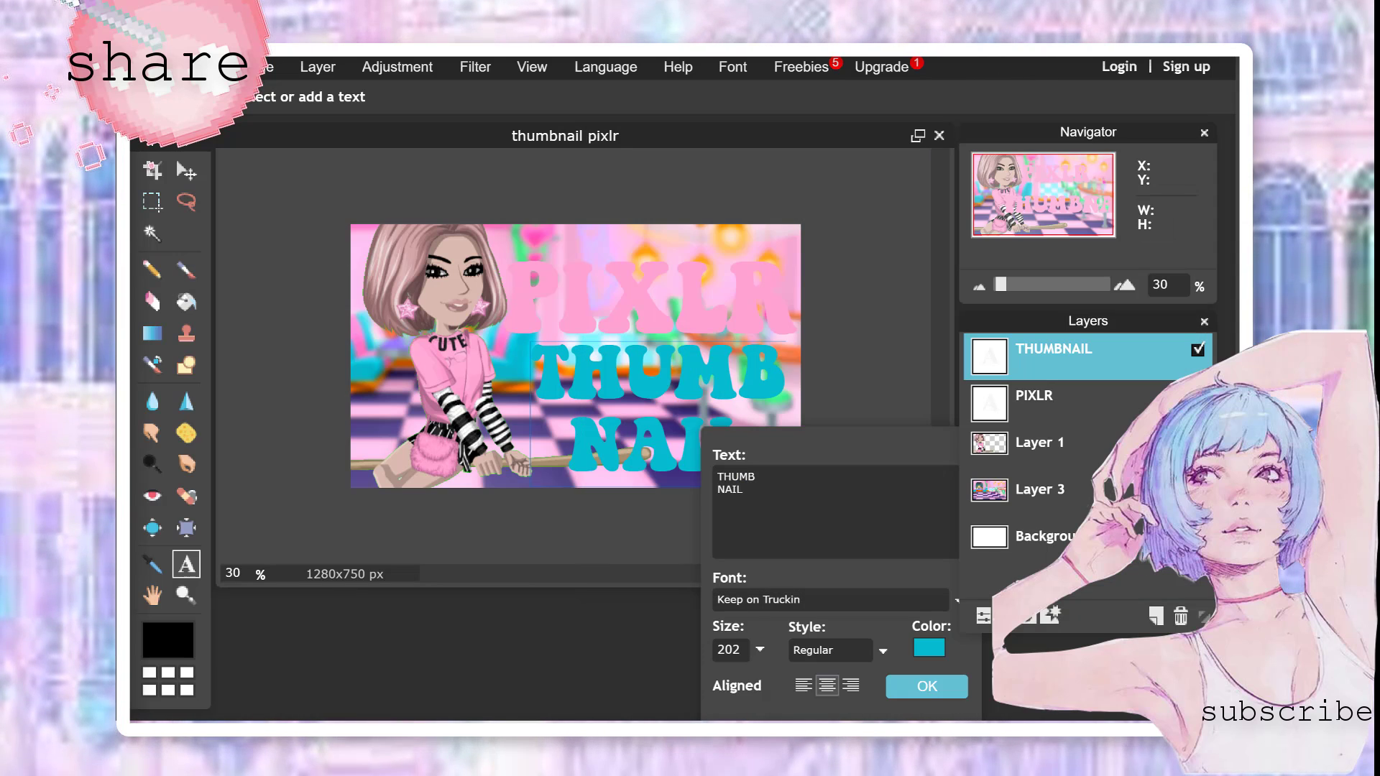
pyautogui.click(955, 691)
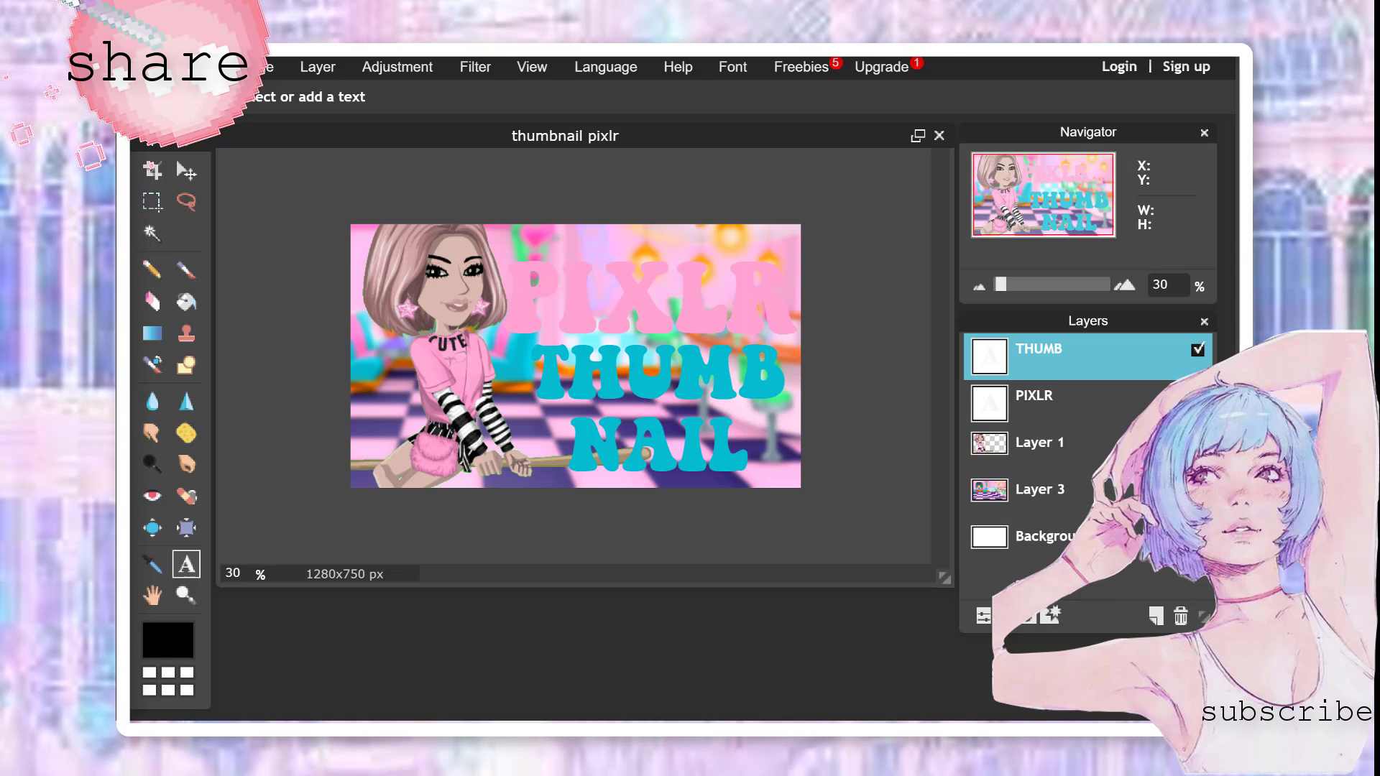
# Reorder the text layers so that the THUMB layer sits directly below the PIXLR layer
pyautogui.click(1028, 416)
pyautogui.click(1028, 359)
pyautogui.click(1028, 417)
pyautogui.moveTo(1027, 360); pyautogui.dragTo(1038, 398)
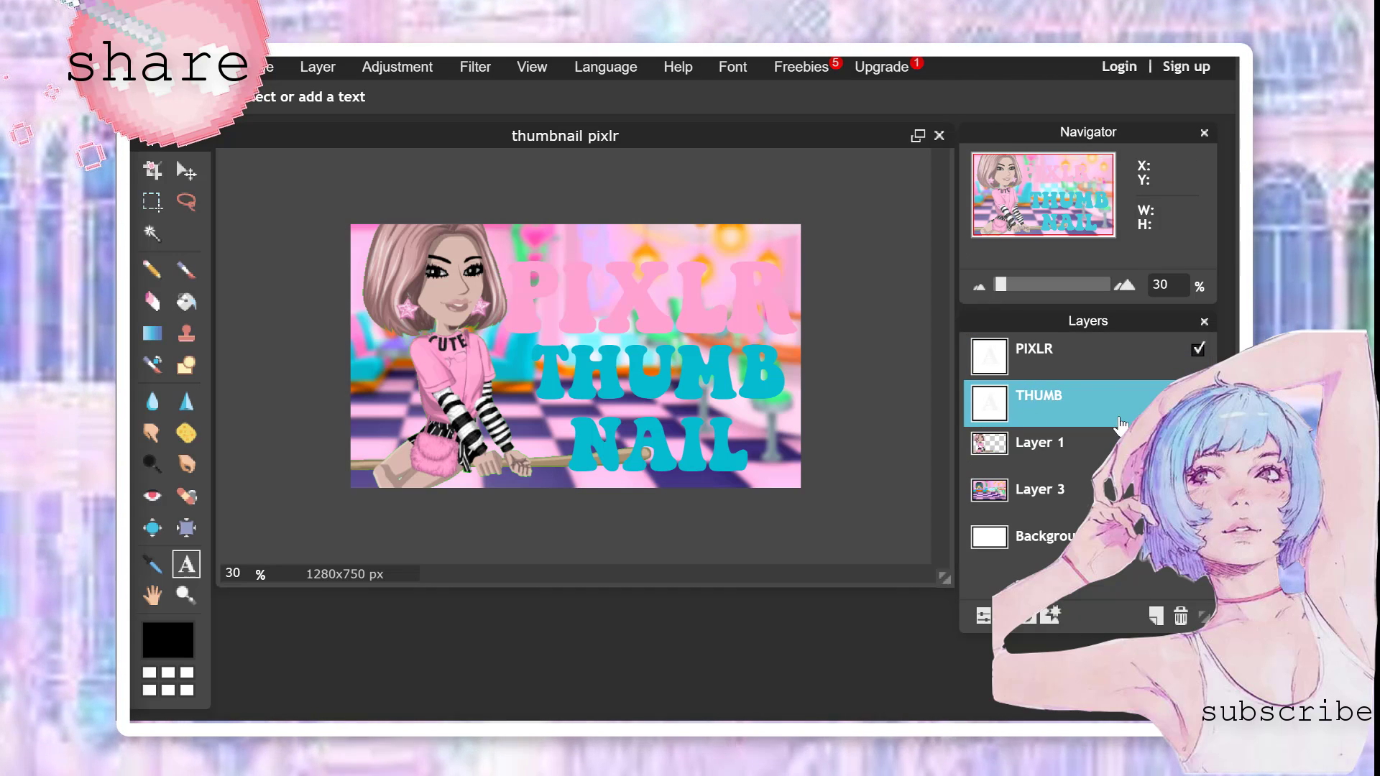
# Add a black drop shadow to the character on Layer 1 with opacity 48, distance 6 and size 3
pyautogui.click(1067, 449)
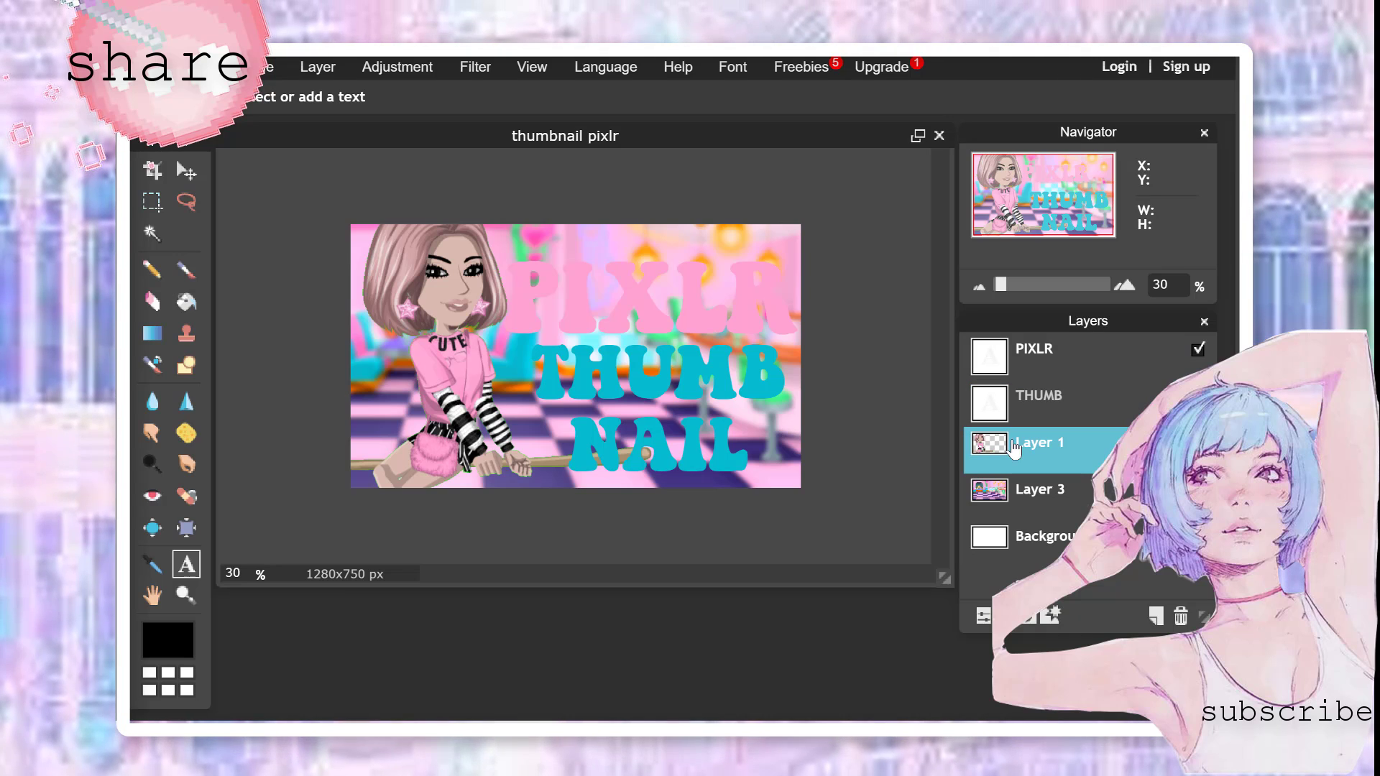
pyautogui.rightClick(1059, 466)
pyautogui.click(1050, 615)
pyautogui.click(1051, 617)
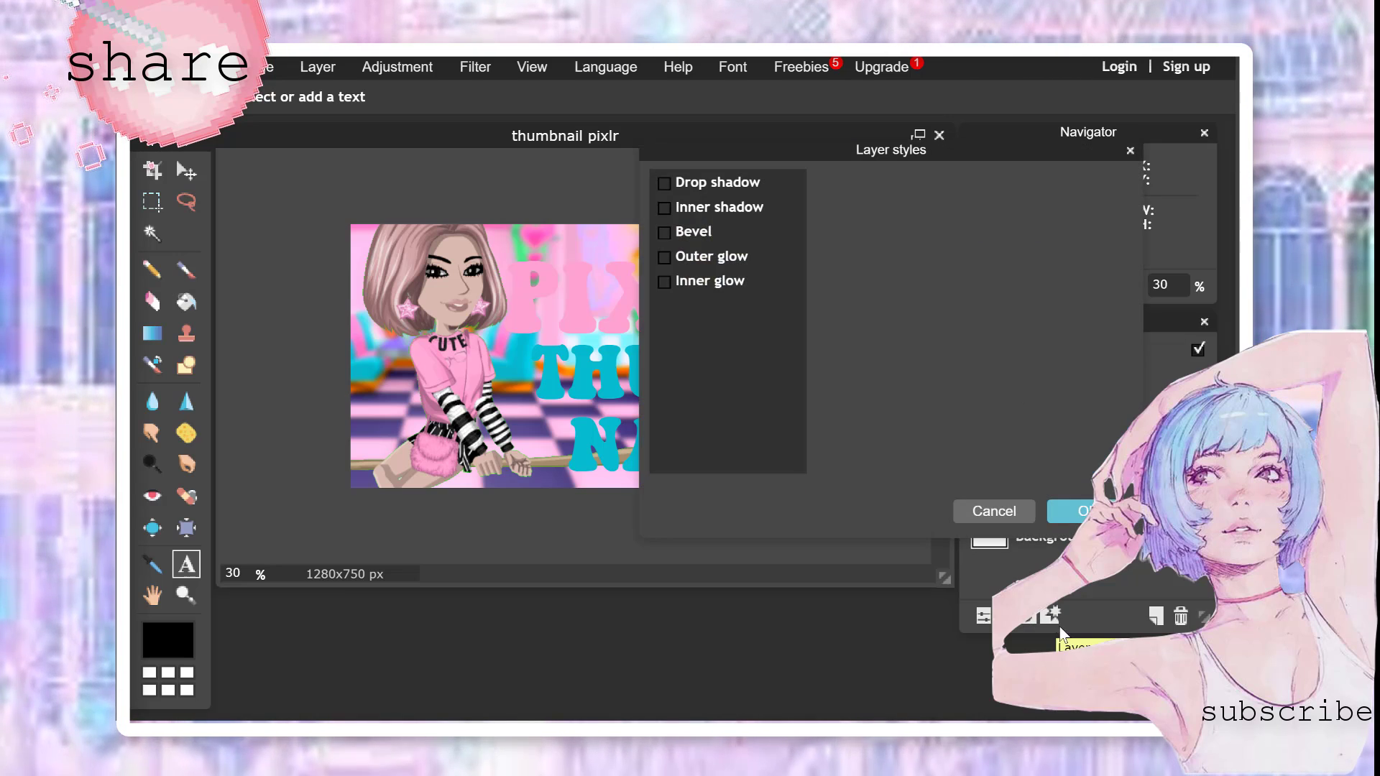
pyautogui.click(683, 186)
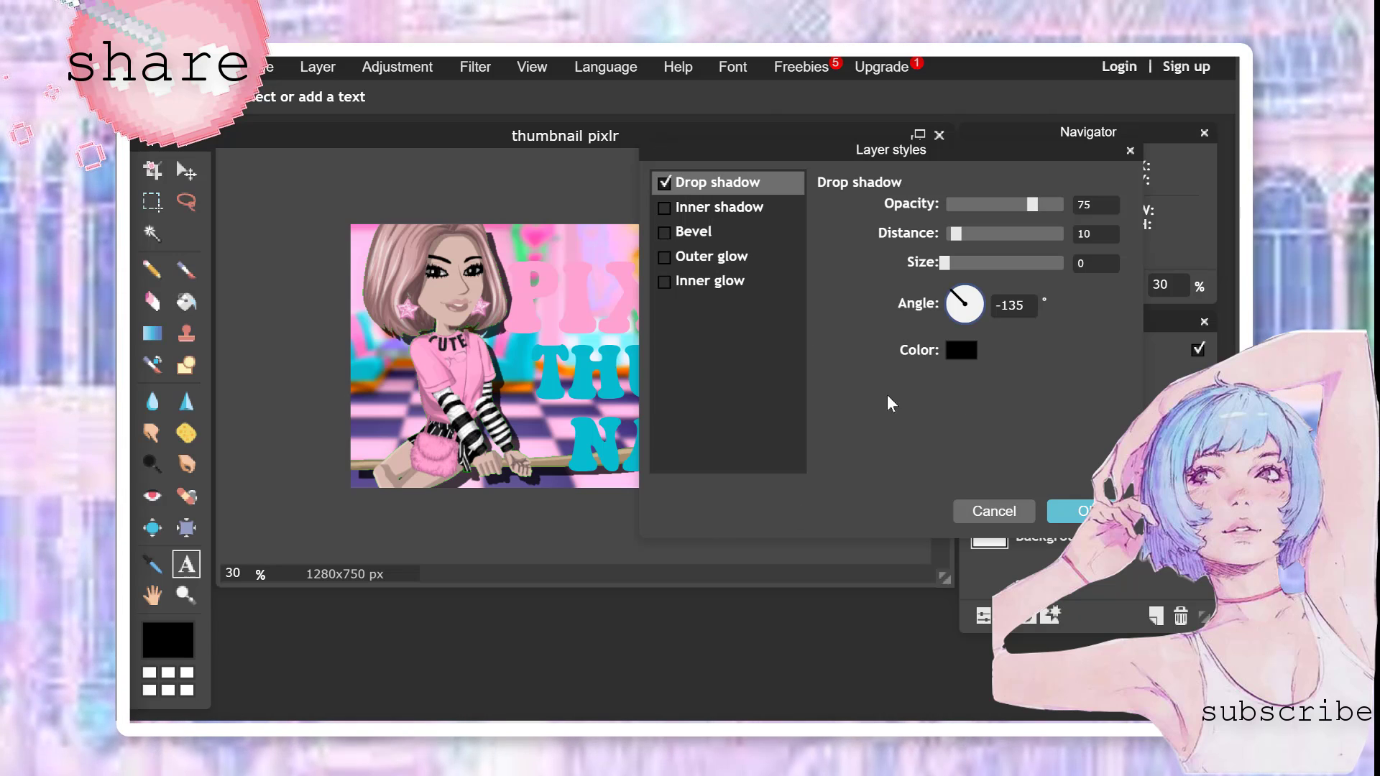
pyautogui.moveTo(1028, 208); pyautogui.dragTo(948, 263)
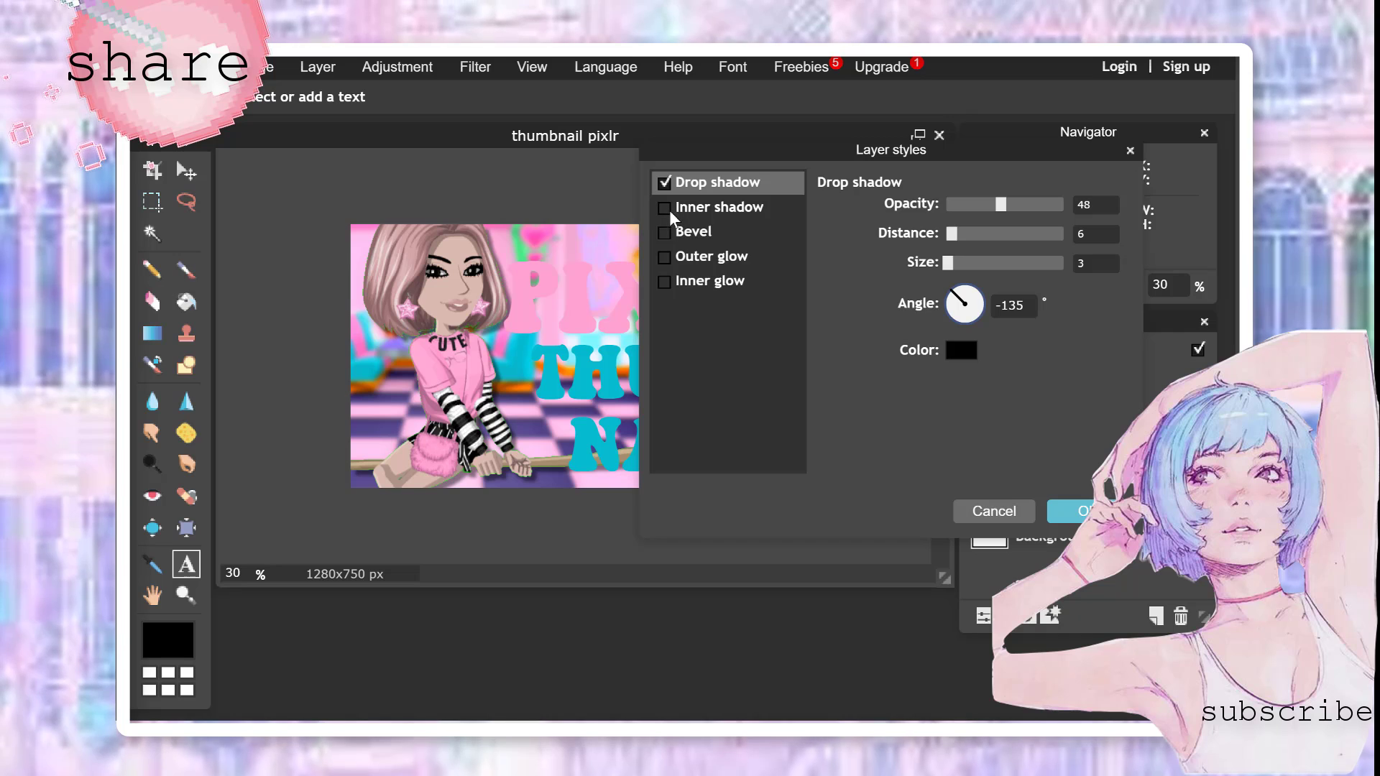
pyautogui.click(665, 254)
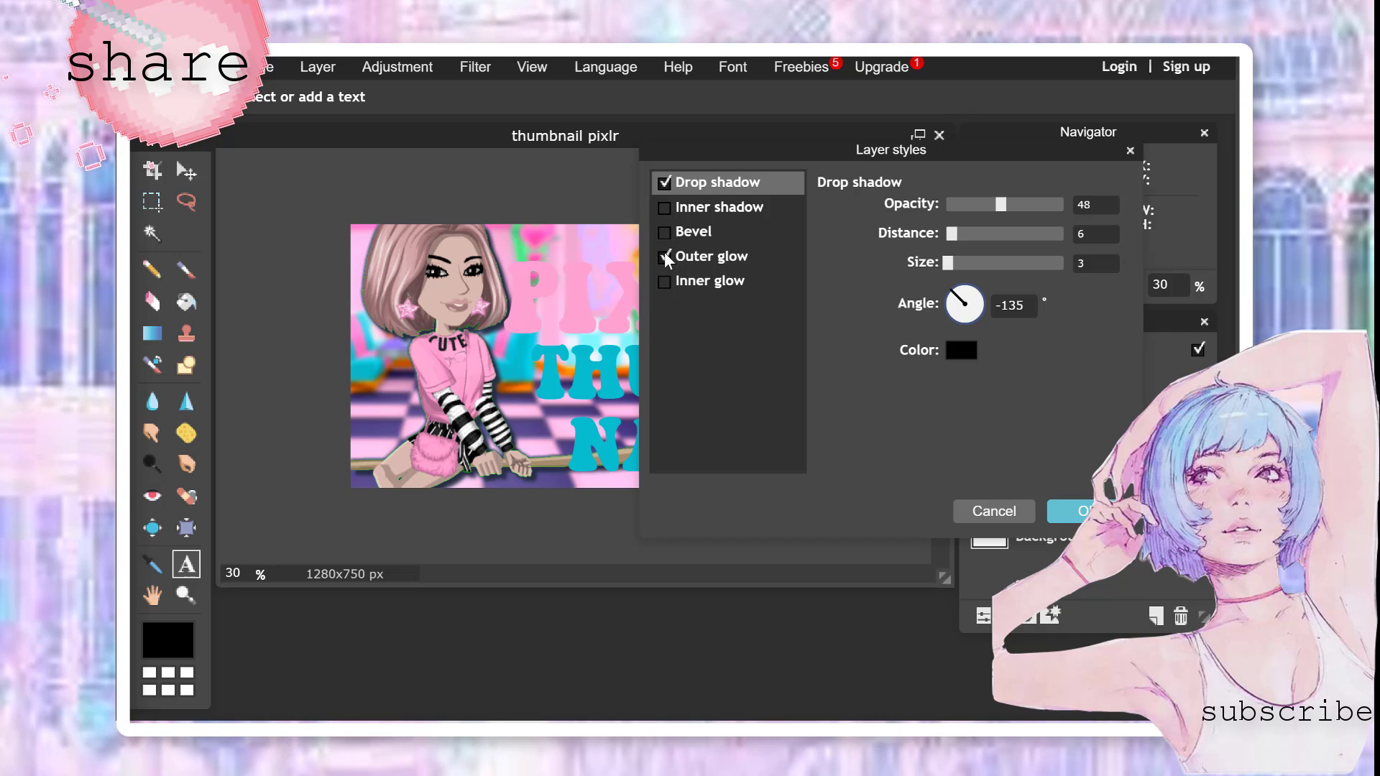
pyautogui.click(664, 256)
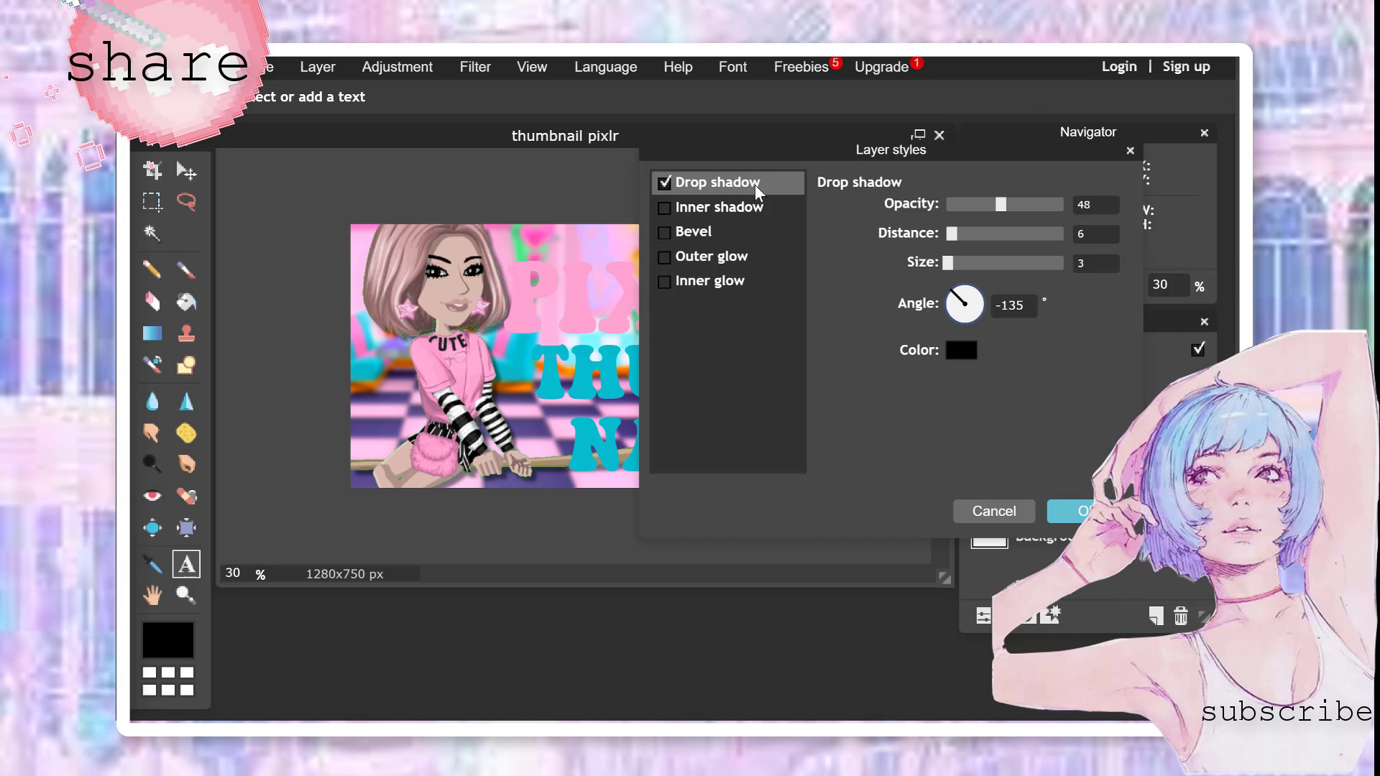
# Enable an inner glow on the character layer and set its color to light blue c4d3f5
pyautogui.click(724, 283)
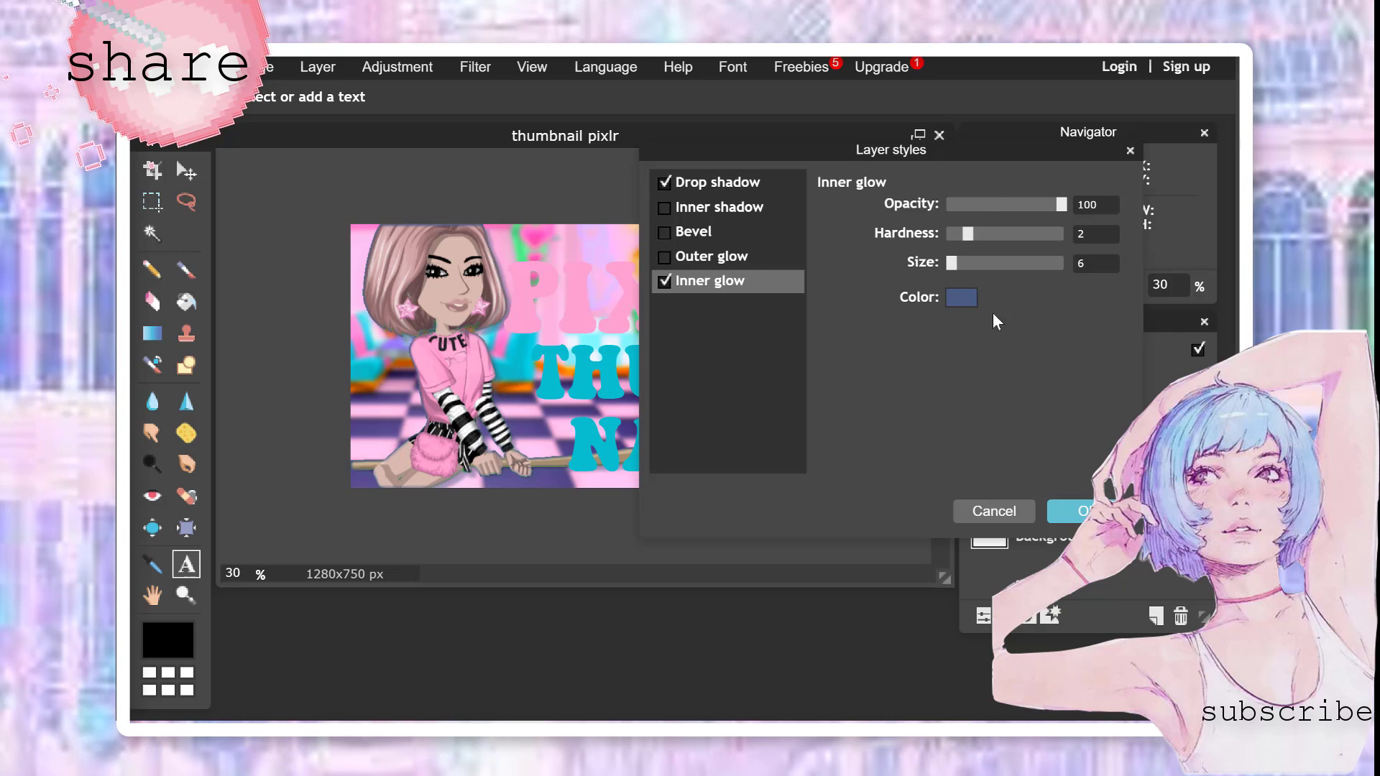
pyautogui.click(949, 297)
pyautogui.moveTo(744, 306); pyautogui.dragTo(764, 245)
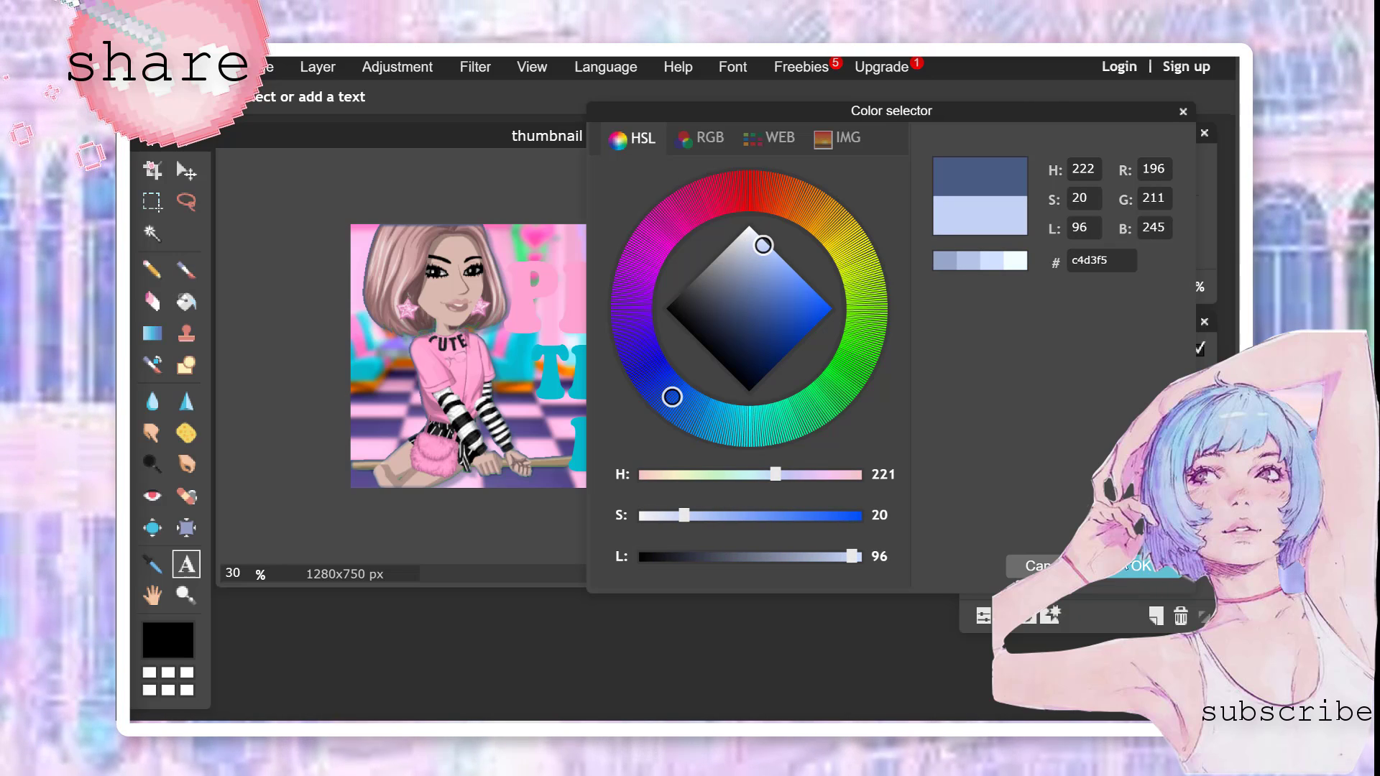
pyautogui.click(1122, 568)
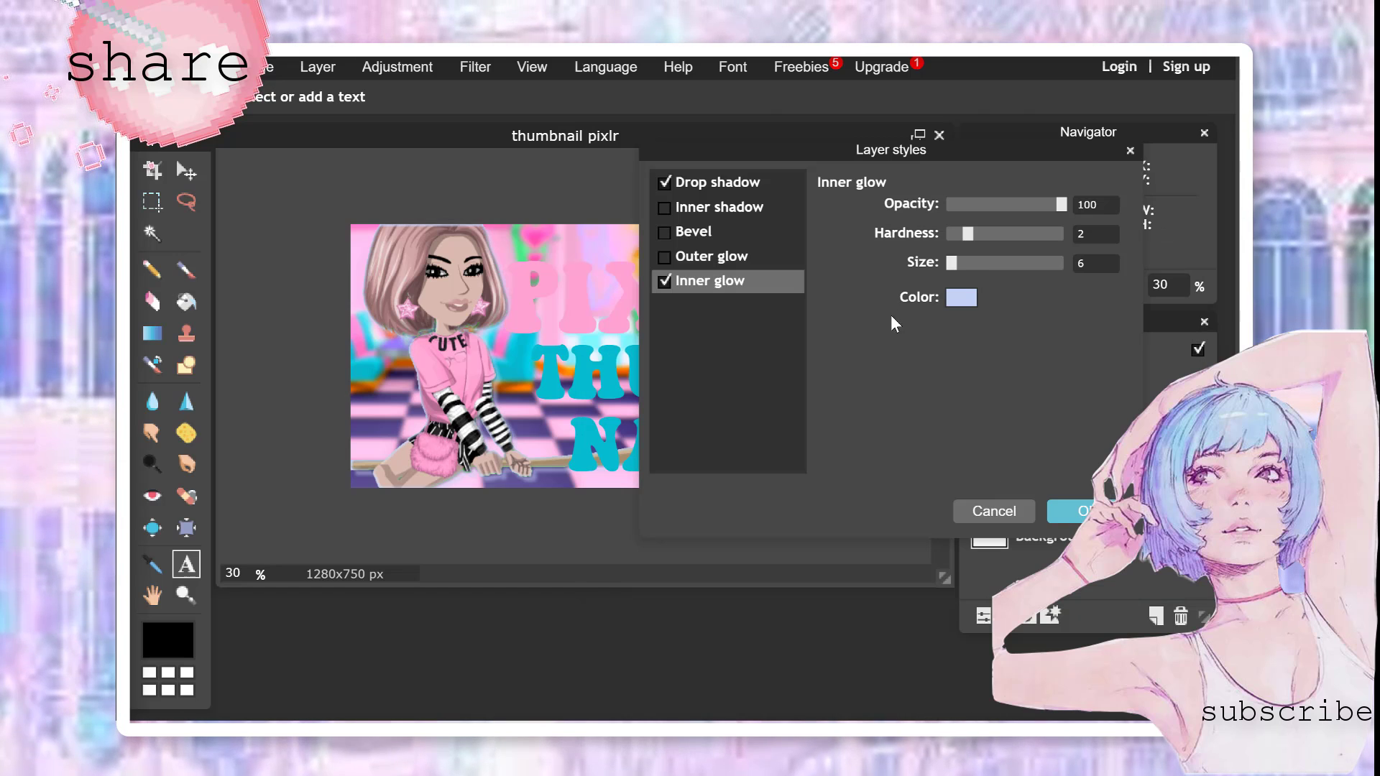
# Lighten the inner glow color to a near-white blue and set its opacity to 75, hardness to 1 and size to 20
pyautogui.moveTo(950, 263)
pyautogui.mouseDown()
pyautogui.moveTo(968, 265)
pyautogui.moveTo(956, 265)
pyautogui.mouseUp()
pyautogui.click(960, 299)
pyautogui.moveTo(766, 244); pyautogui.dragTo(757, 233)
pyautogui.click(1140, 565)
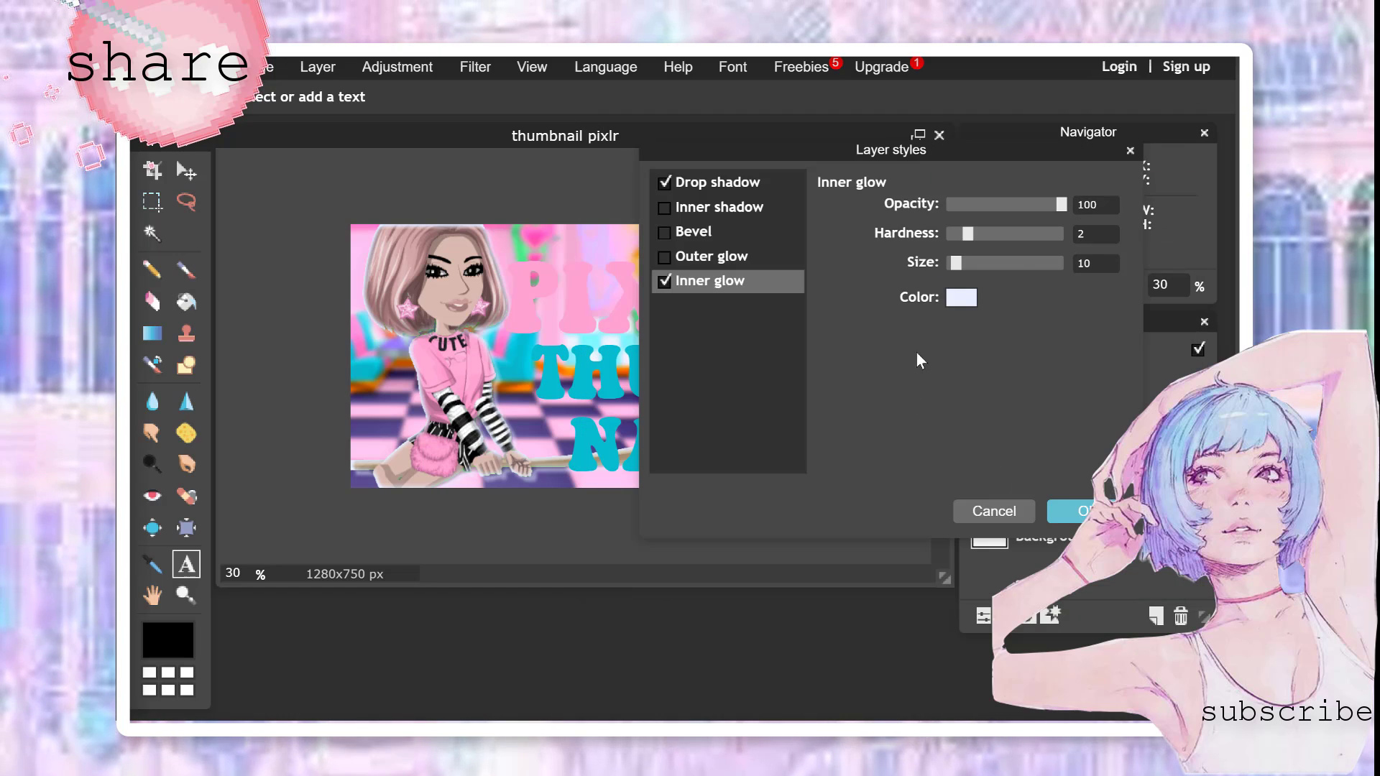
pyautogui.moveTo(972, 233); pyautogui.dragTo(968, 260)
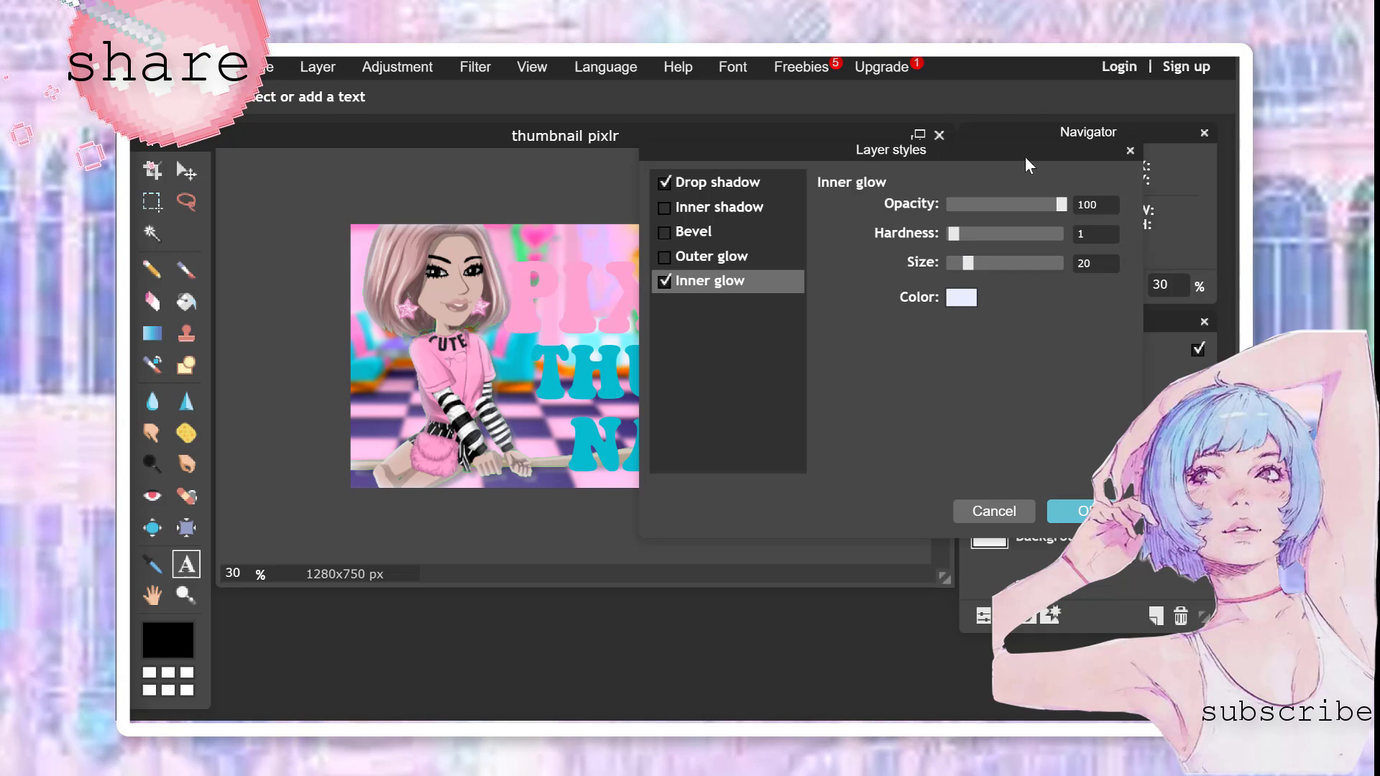
pyautogui.moveTo(1060, 204); pyautogui.dragTo(1031, 202)
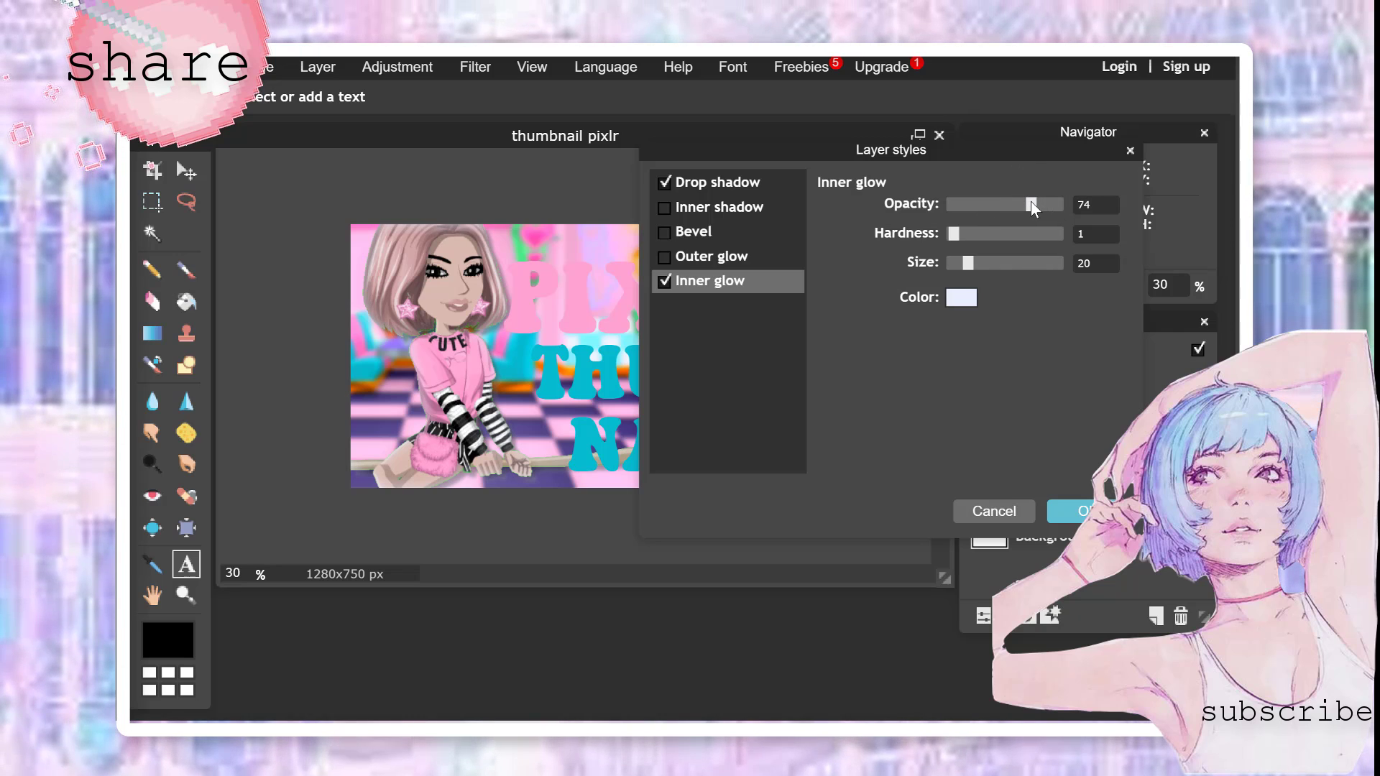
# Enable an outer glow on the character layer in pink ff63d0 with hardness 1 and size 32
pyautogui.click(680, 257)
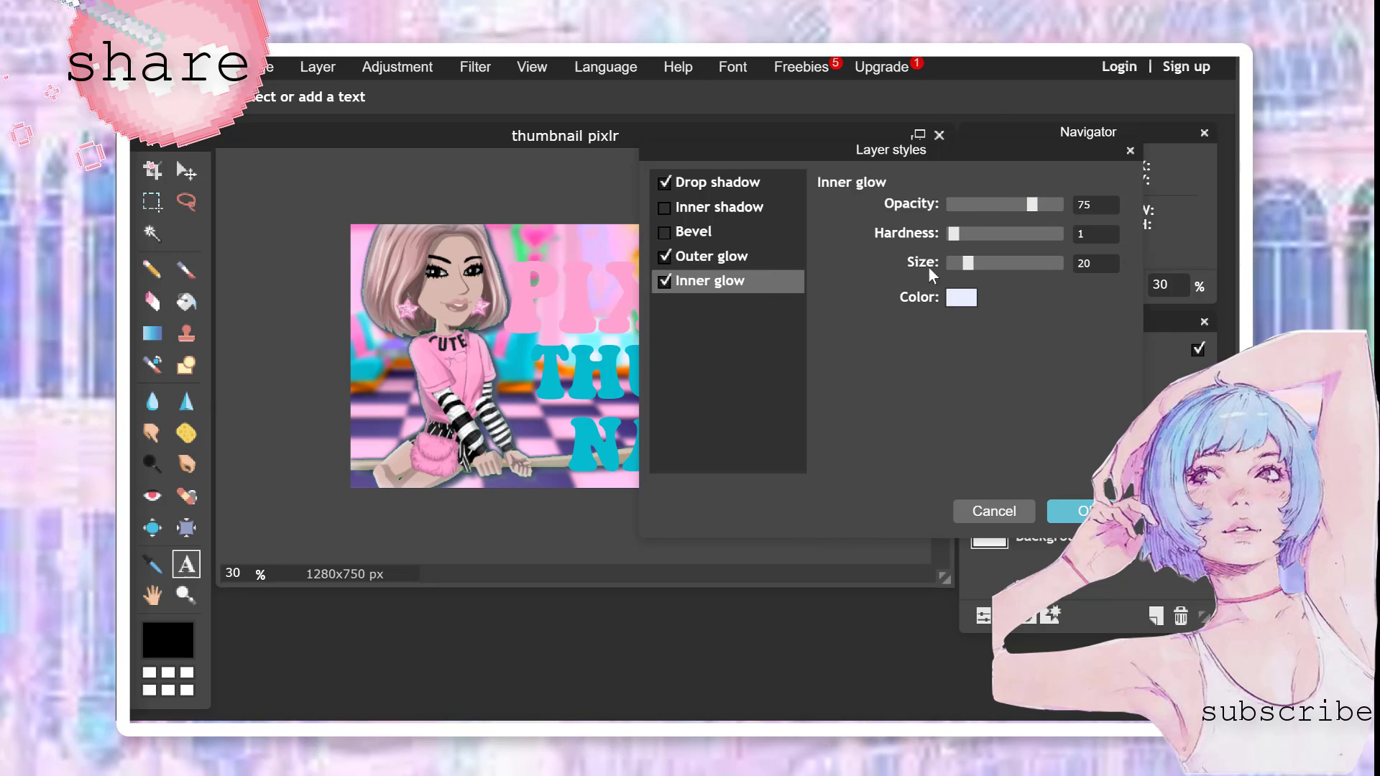
pyautogui.click(759, 248)
pyautogui.click(956, 297)
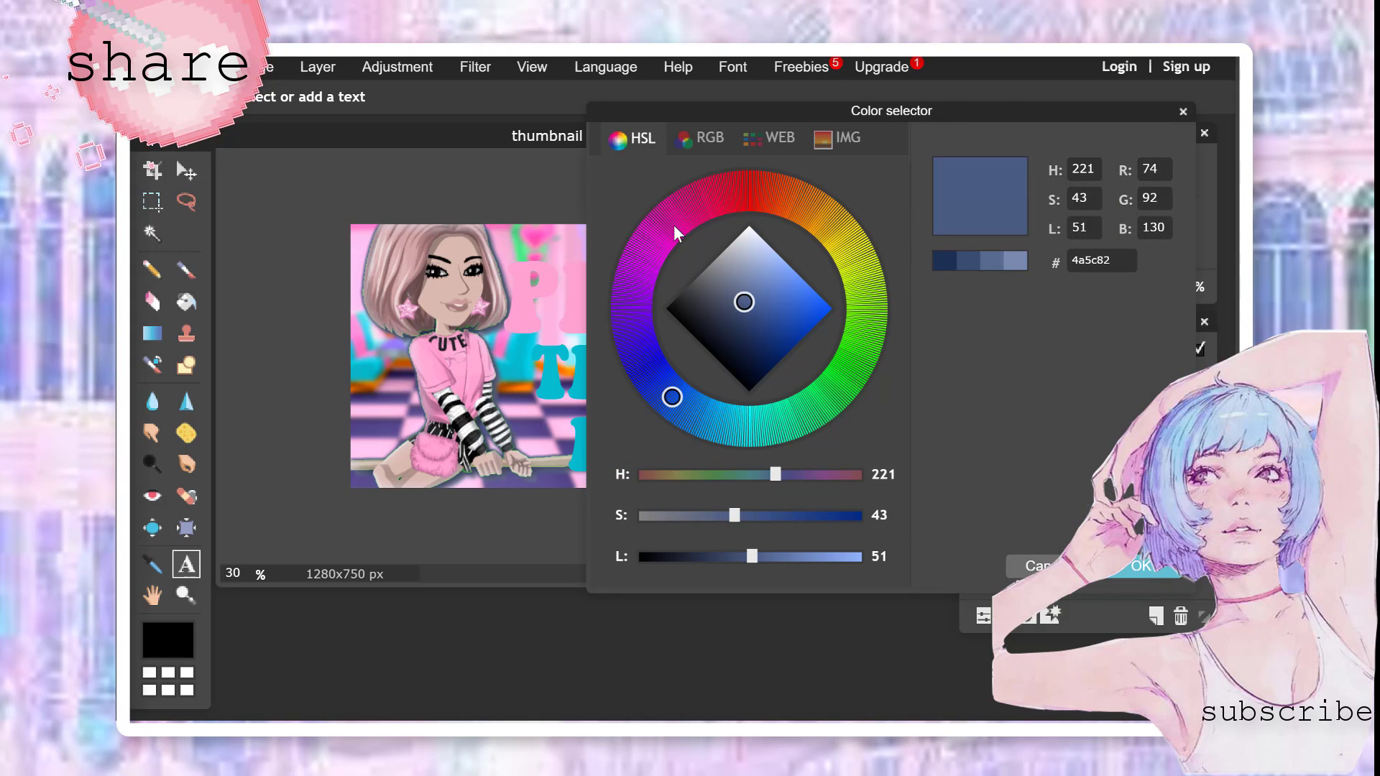
pyautogui.click(672, 223)
pyautogui.moveTo(789, 289)
pyautogui.mouseDown()
pyautogui.moveTo(842, 295)
pyautogui.moveTo(817, 273)
pyautogui.moveTo(890, 288)
pyautogui.mouseUp()
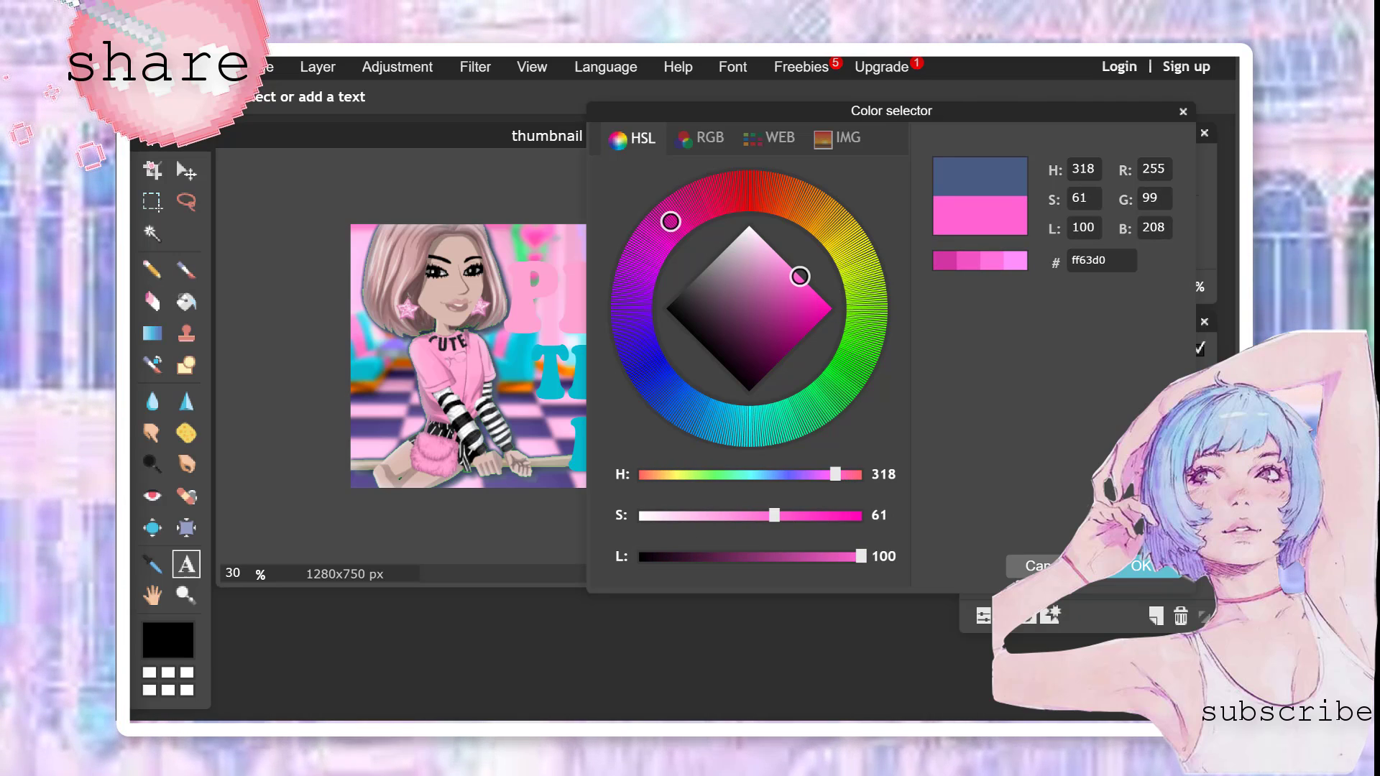
pyautogui.click(1143, 566)
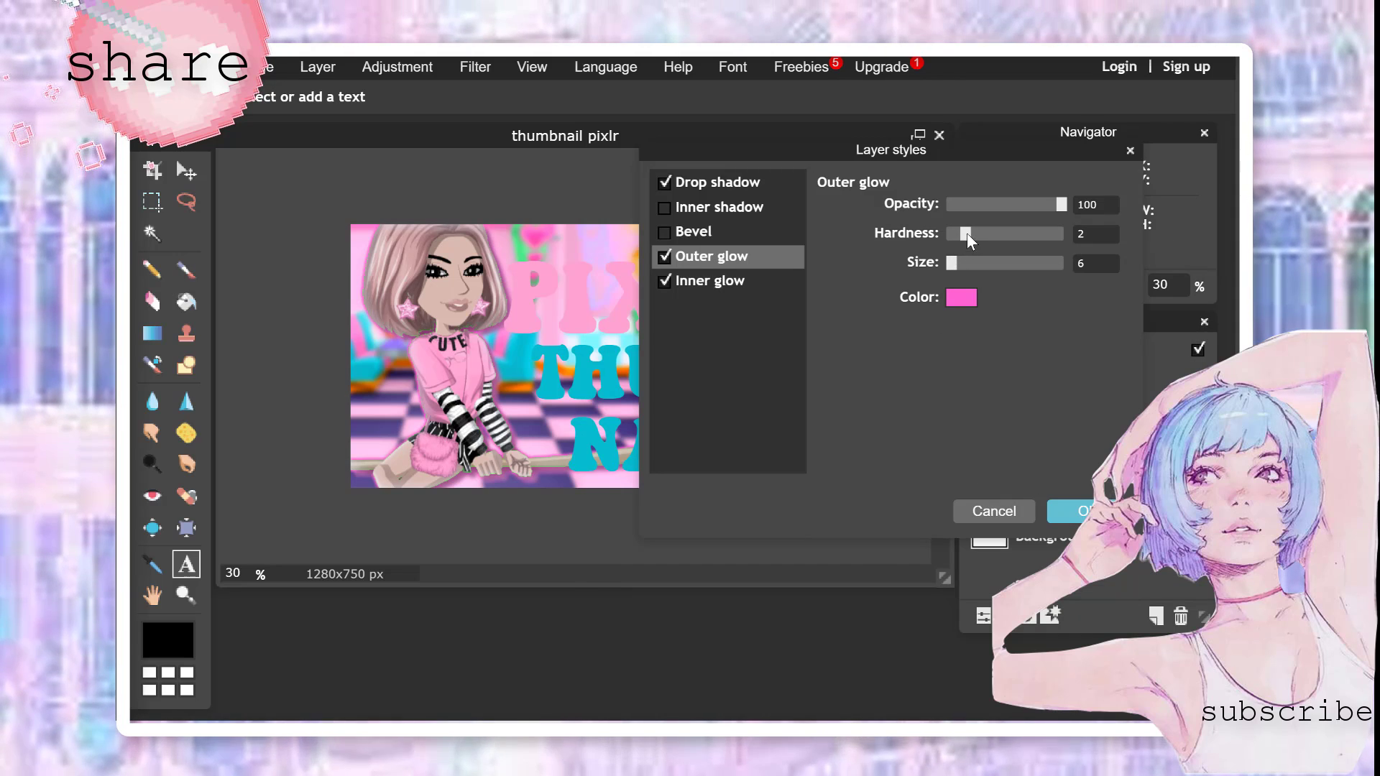
pyautogui.moveTo(963, 235); pyautogui.dragTo(983, 267)
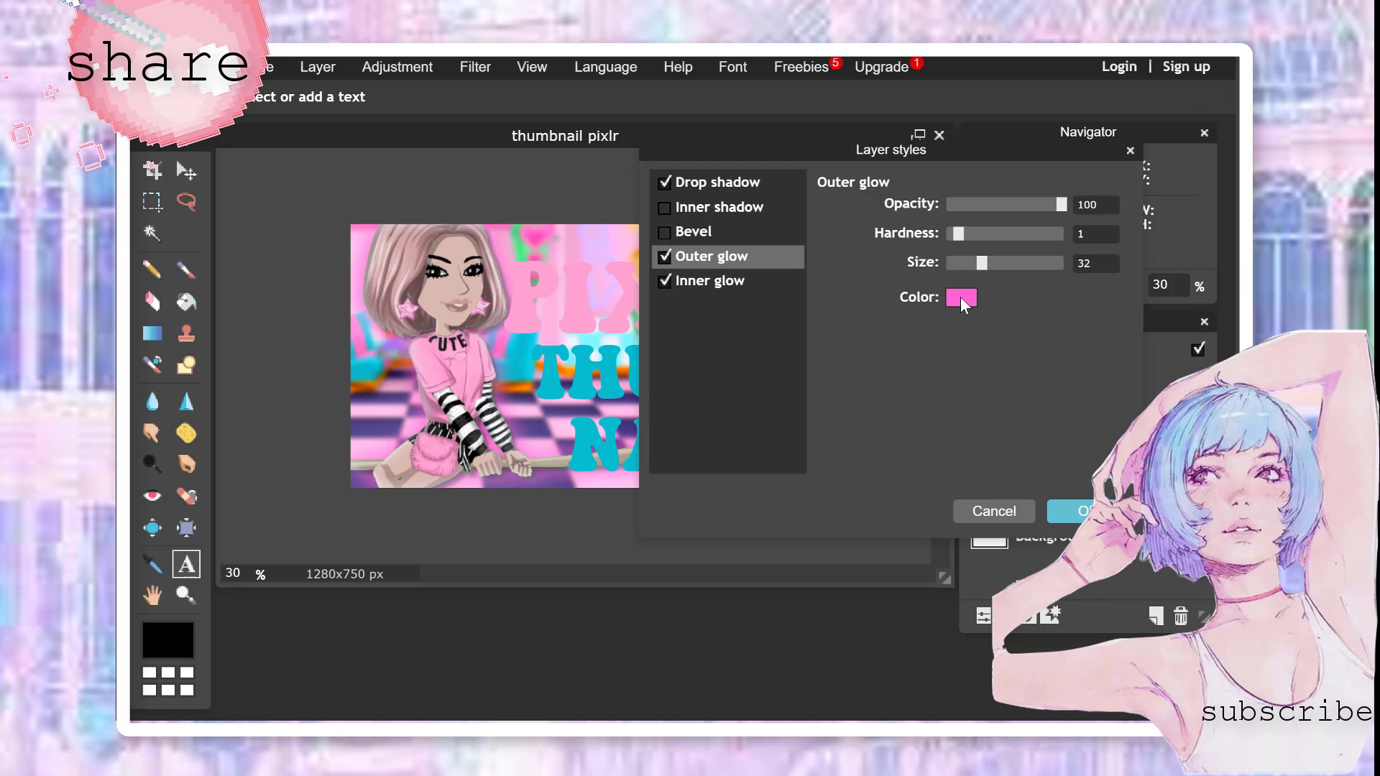
# Try lighter pinks such as ffdbf4 and f7d0eb for the character's outer glow color
pyautogui.click(960, 296)
pyautogui.click(767, 250)
pyautogui.moveTo(766, 252); pyautogui.dragTo(761, 237)
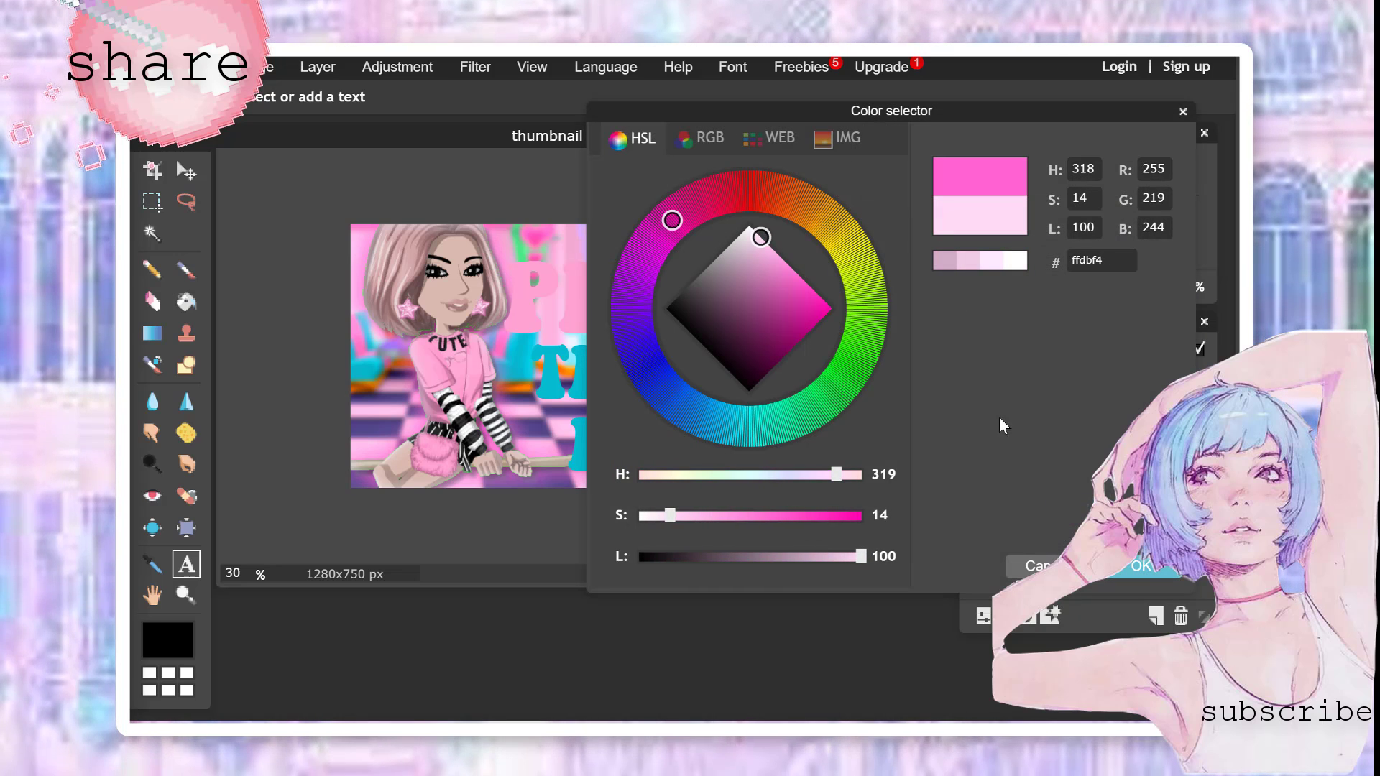
pyautogui.click(1149, 567)
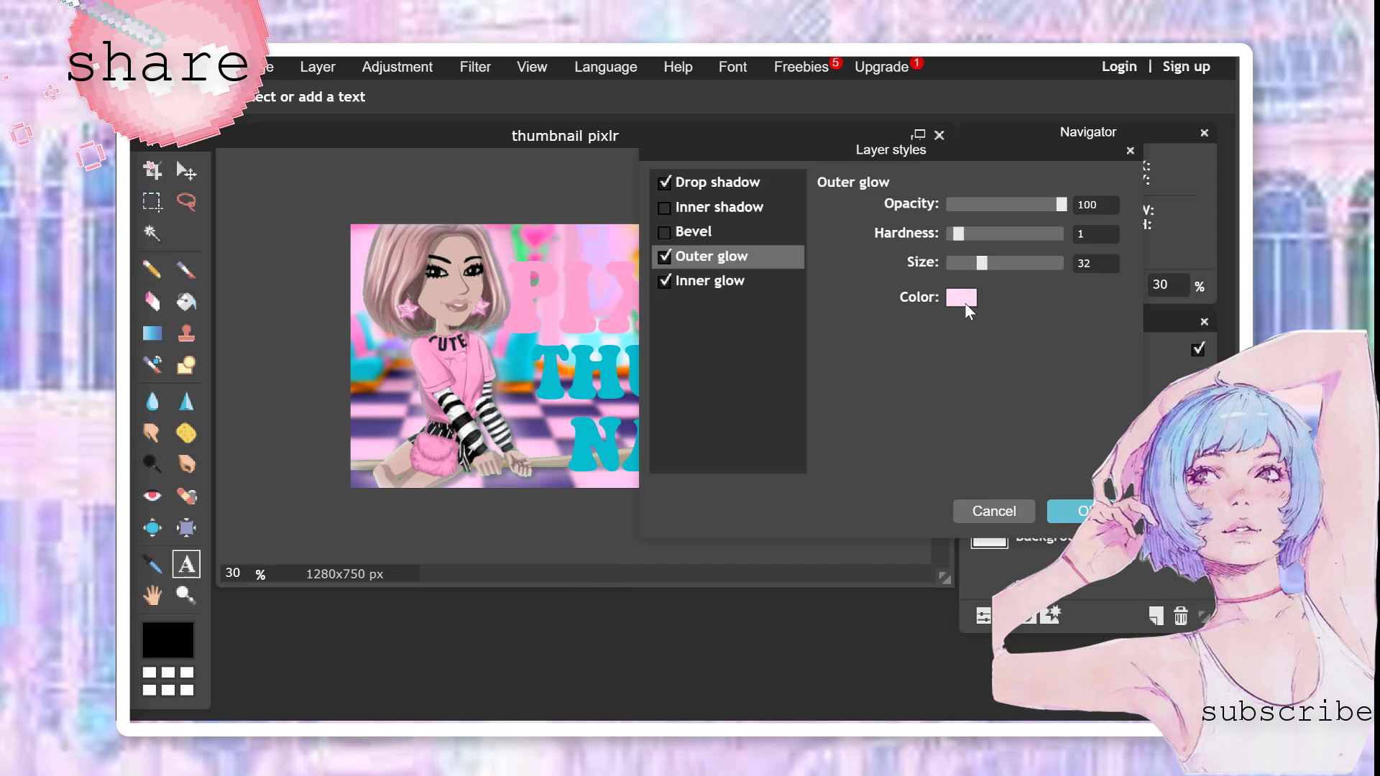
pyautogui.click(961, 299)
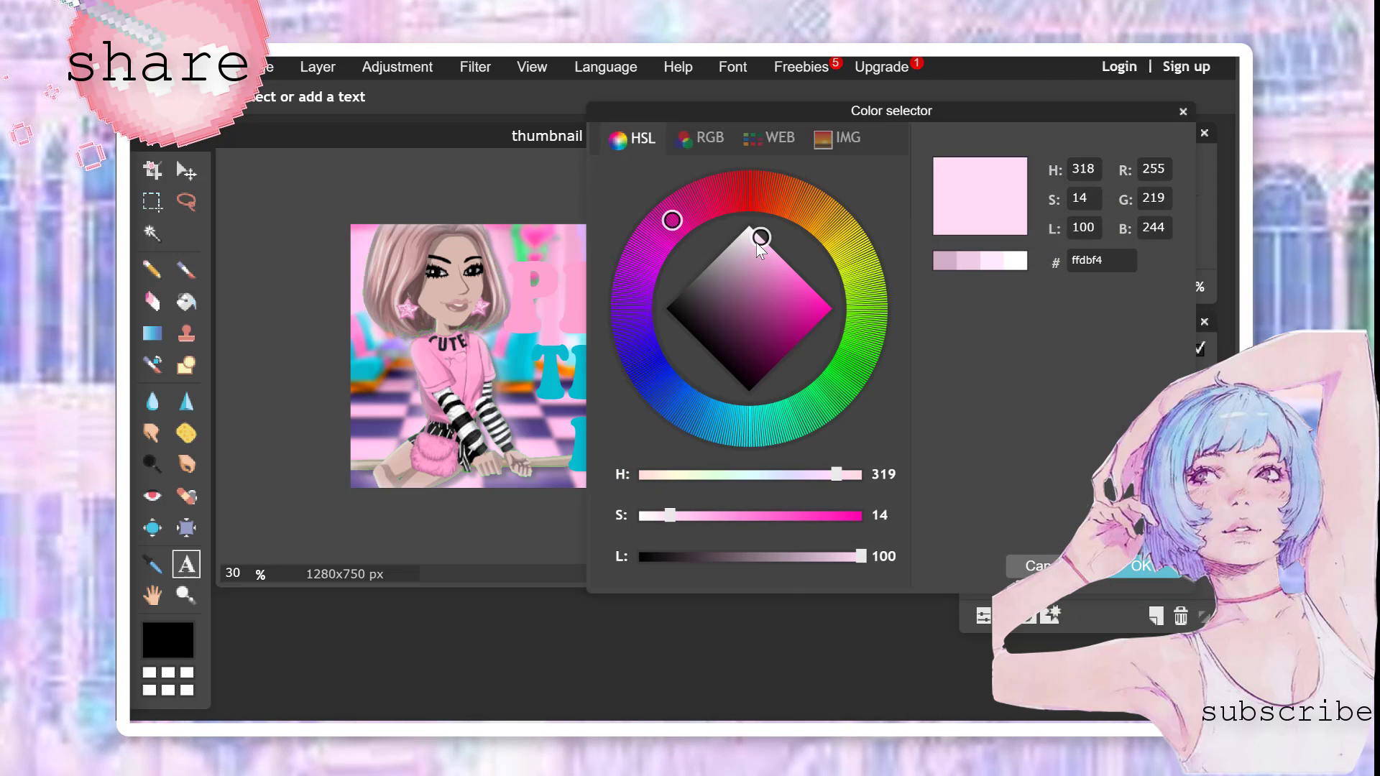
pyautogui.moveTo(756, 240); pyautogui.dragTo(773, 249)
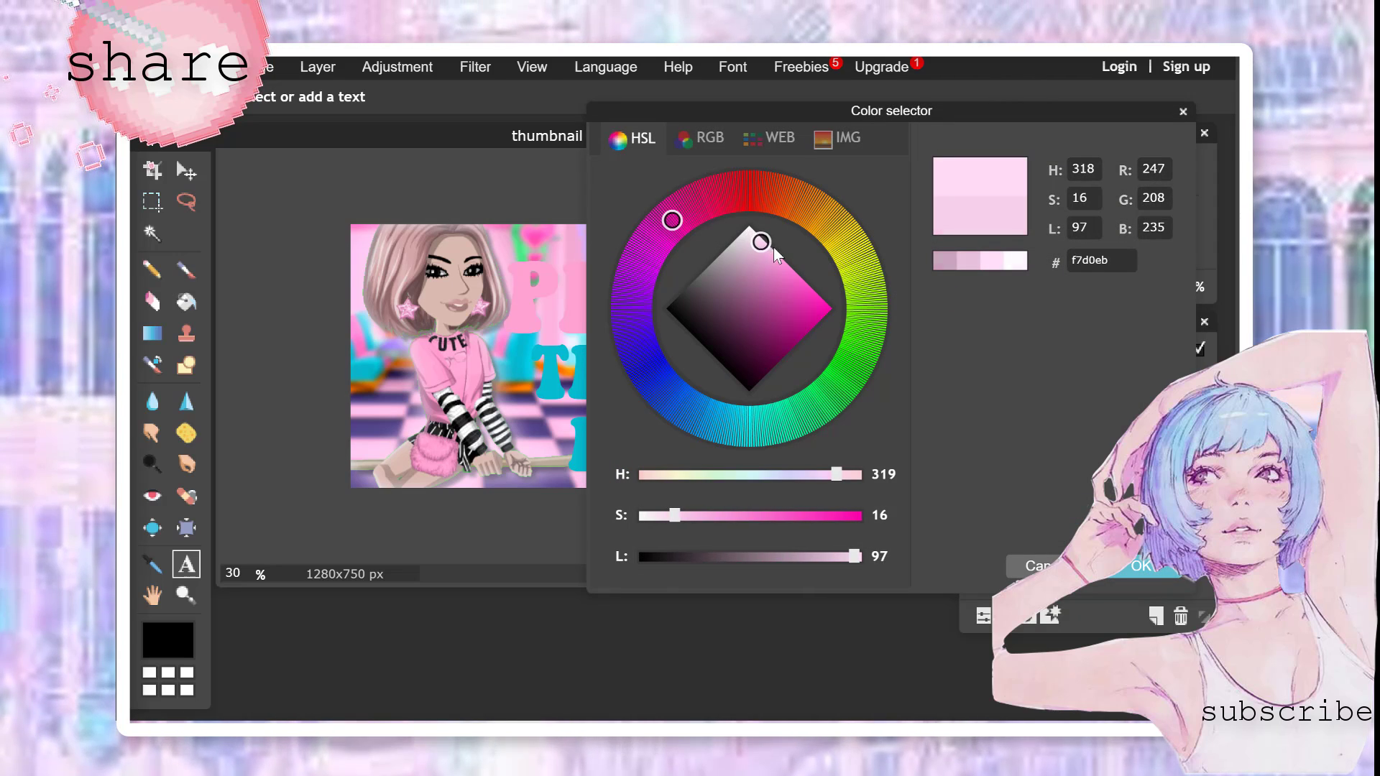
pyautogui.click(1152, 569)
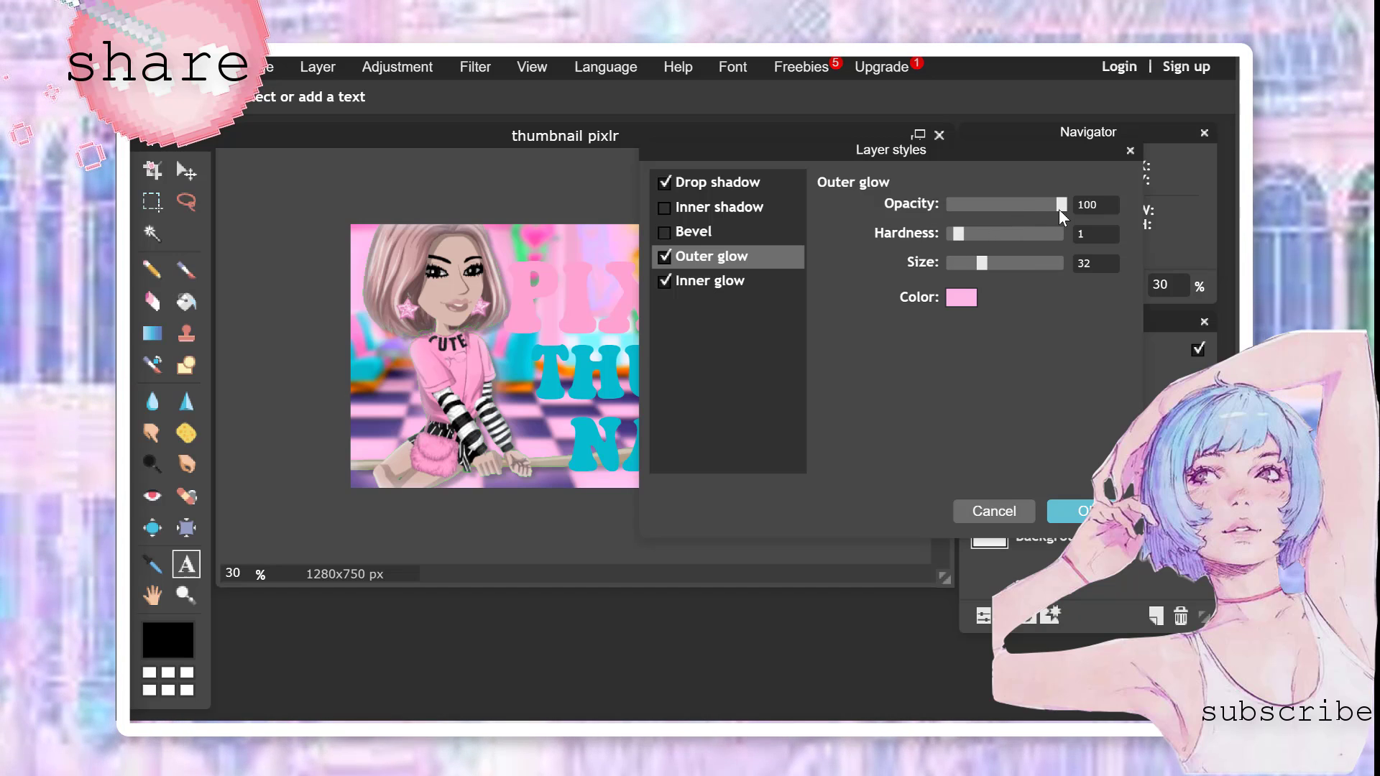
# Set the outer glow color to strong pink ff63ce and its opacity to 87
pyautogui.click(963, 296)
pyautogui.click(787, 279)
pyautogui.click(798, 276)
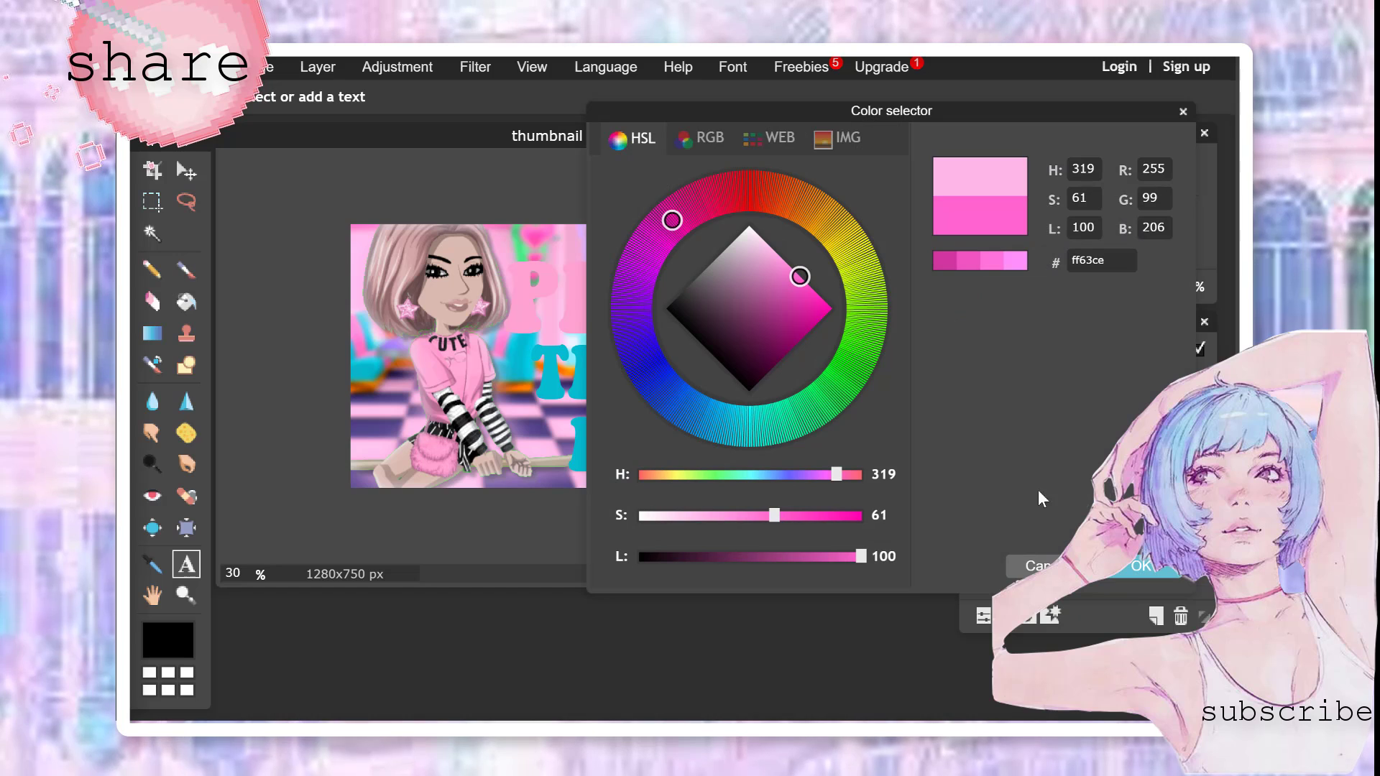
pyautogui.click(1141, 566)
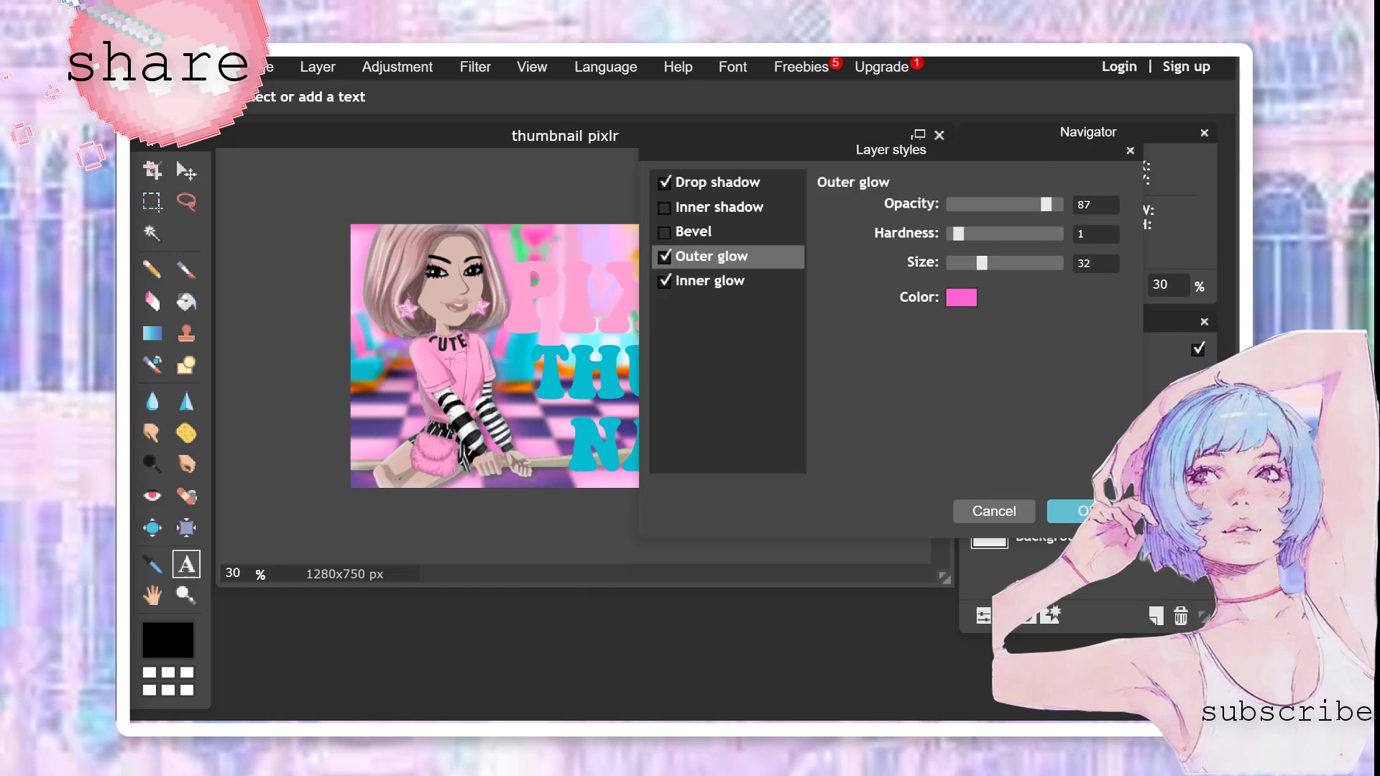
# Apply the character's layer styles and rasterize the PIXLR and THUMB text layers
pyautogui.click(1072, 512)
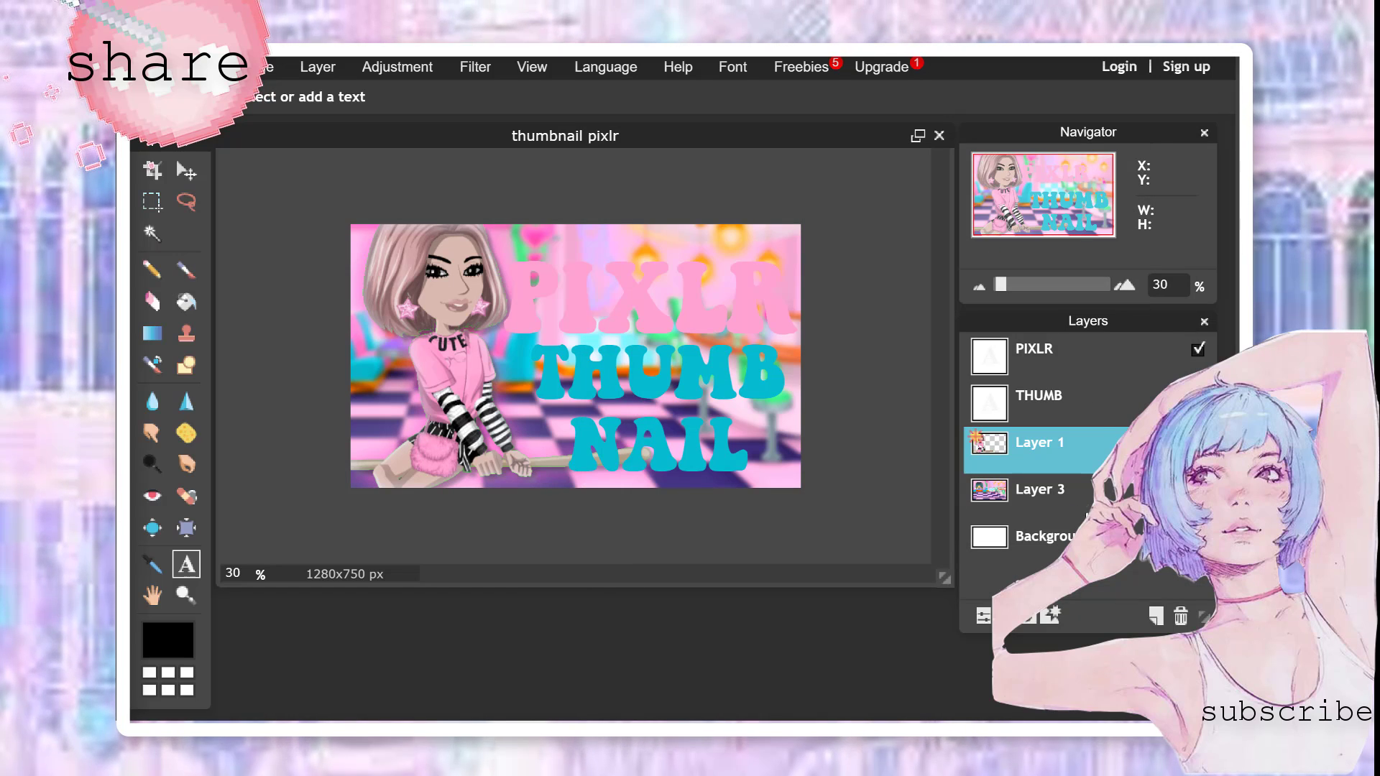
pyautogui.click(1050, 364)
pyautogui.rightClick(1049, 363)
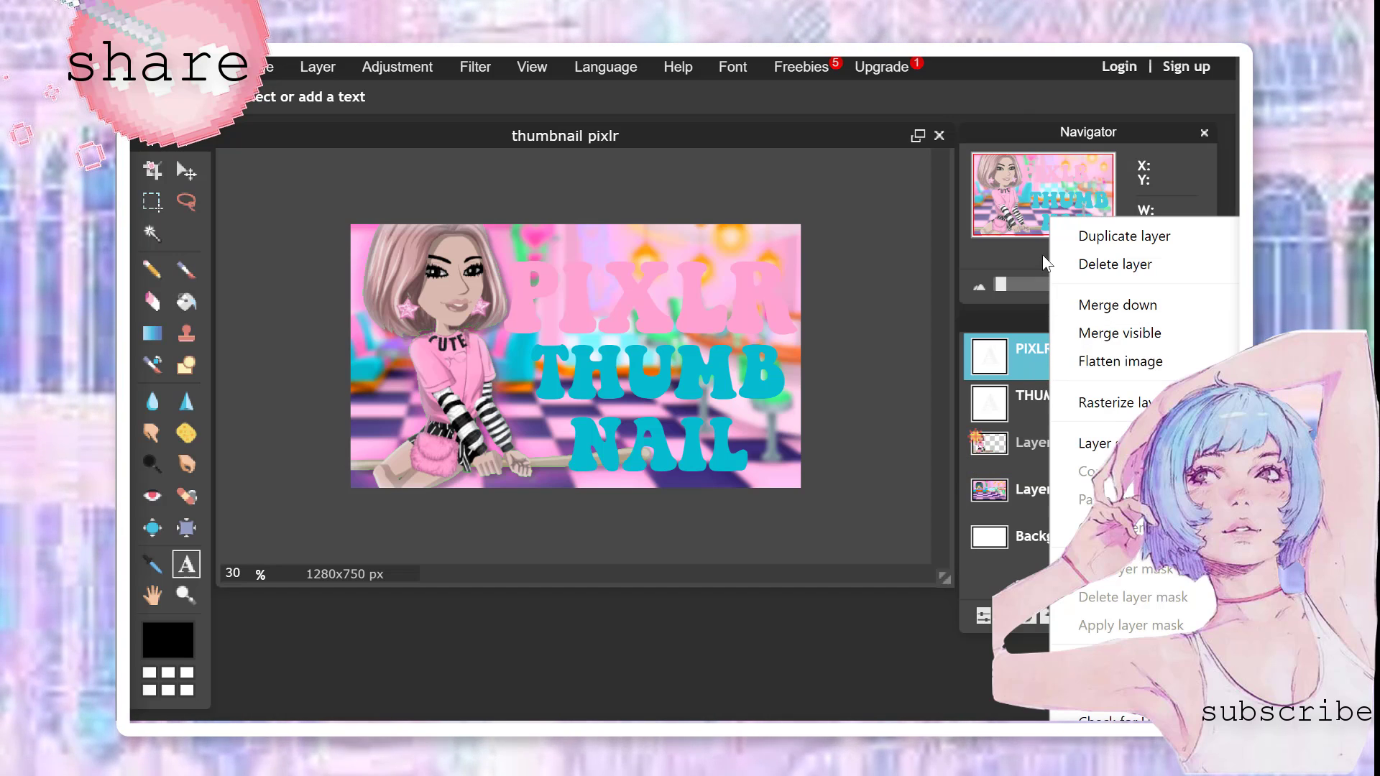
pyautogui.click(1107, 402)
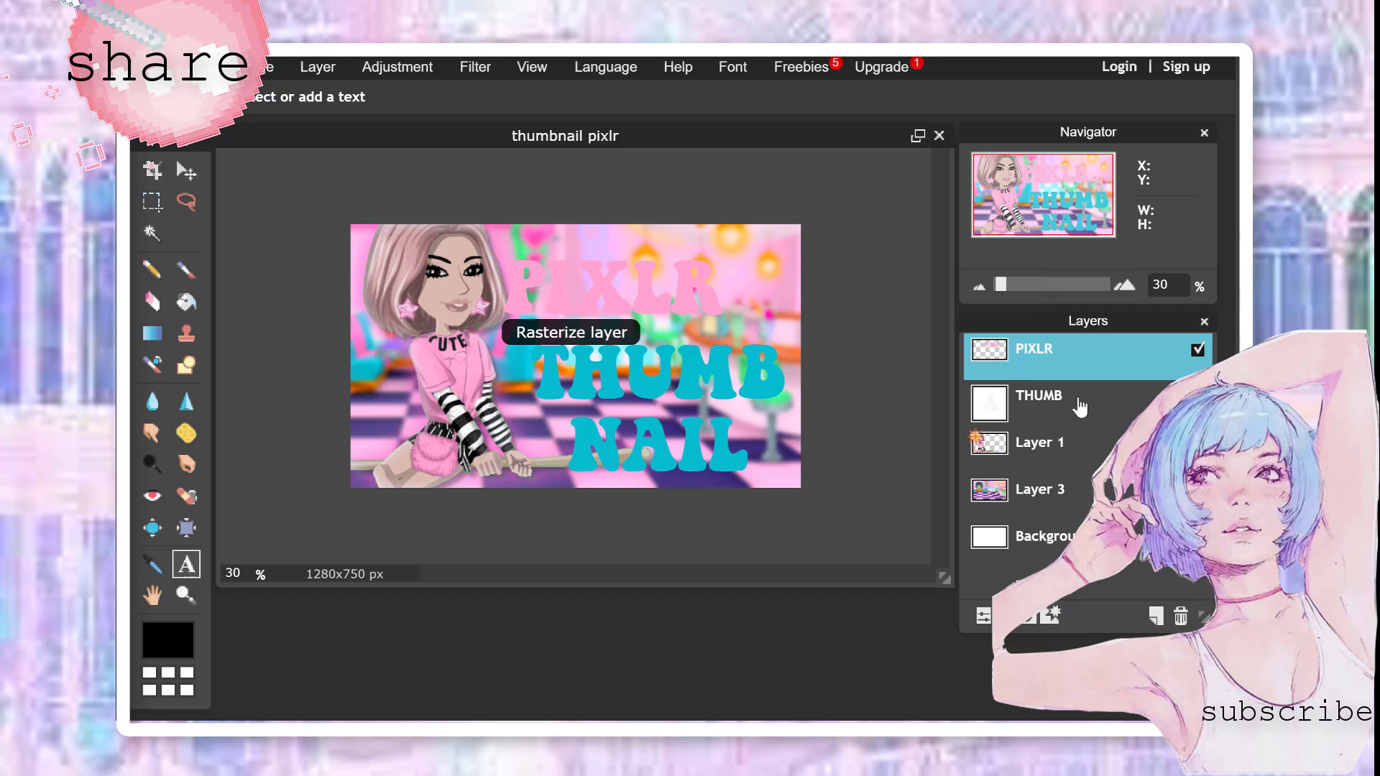
pyautogui.rightClick(1078, 399)
pyautogui.click(1126, 404)
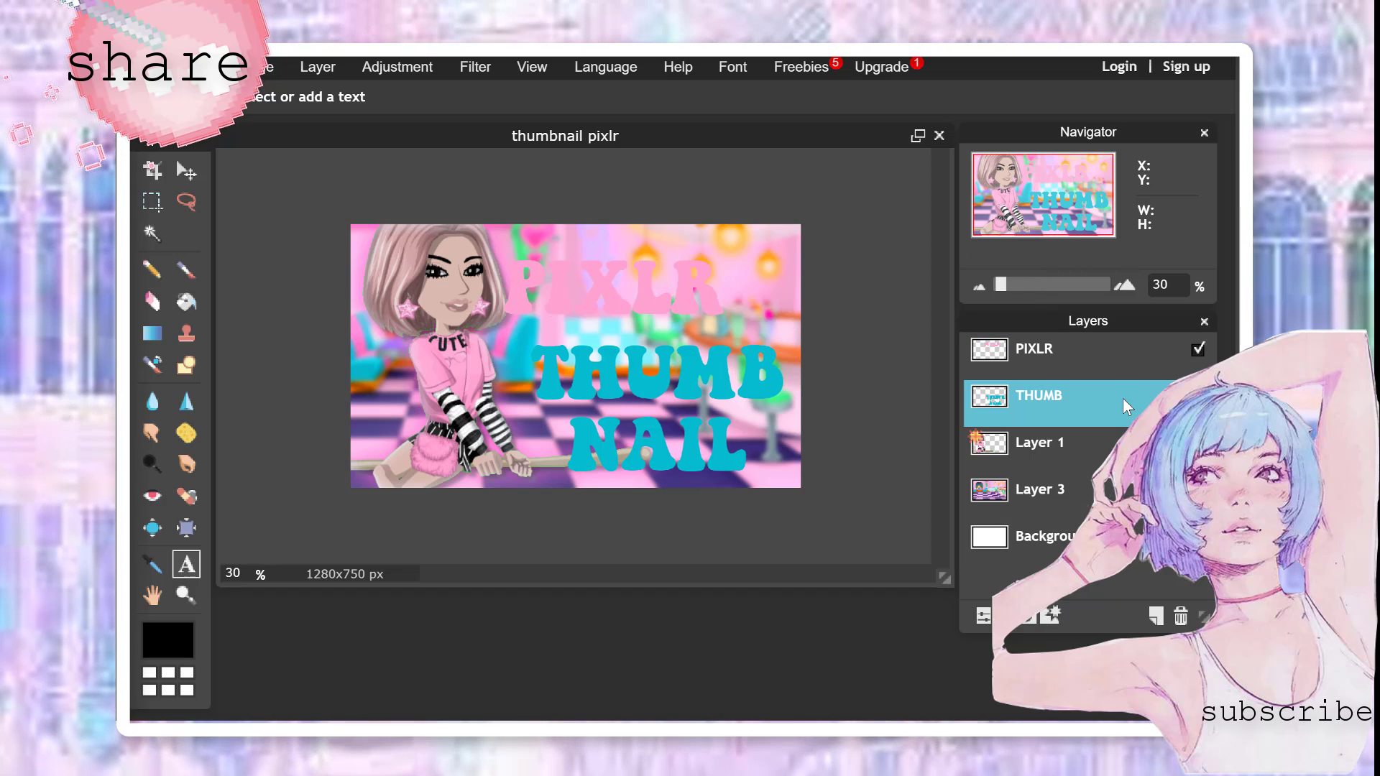
# Enlarge the PIXLR text with Free transform to span the width above THUMB, and apply the change
pyautogui.click(1054, 350)
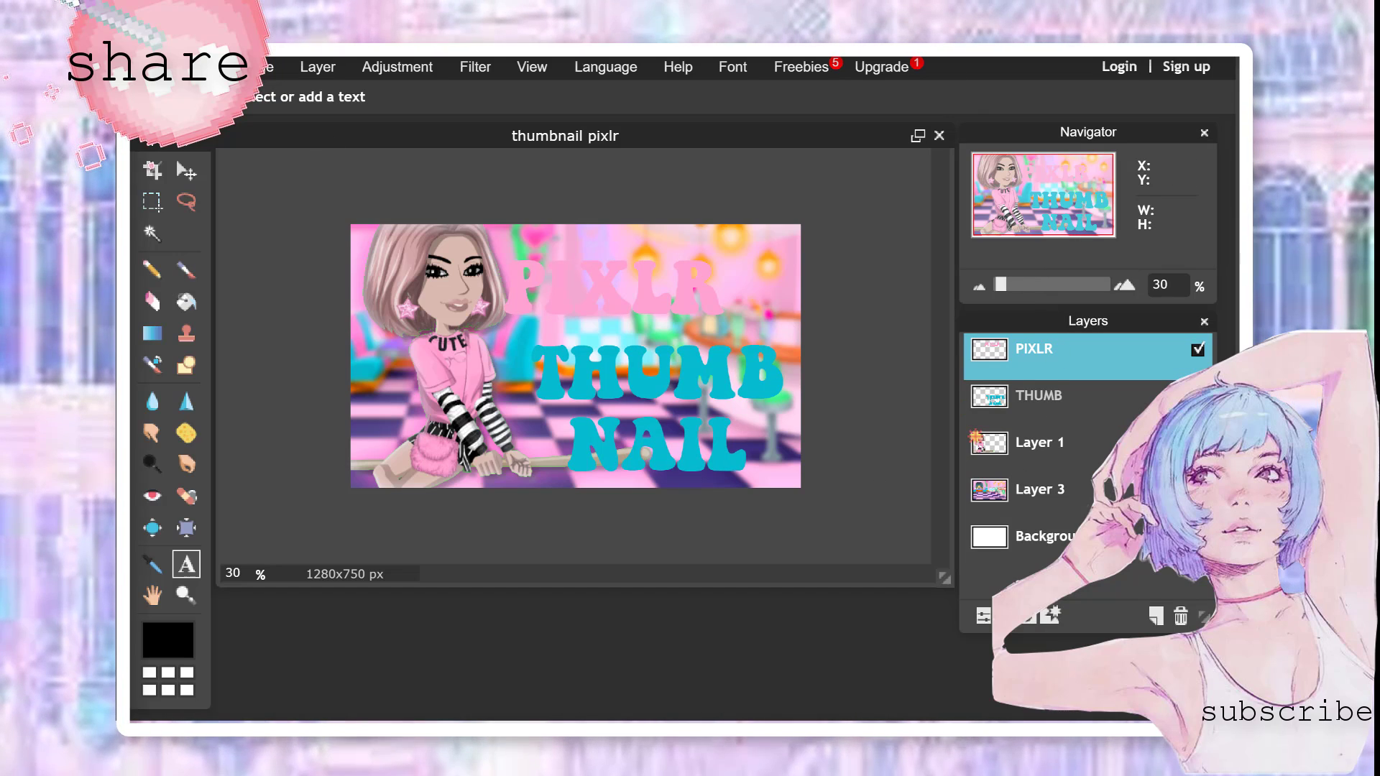
pyautogui.click(196, 67)
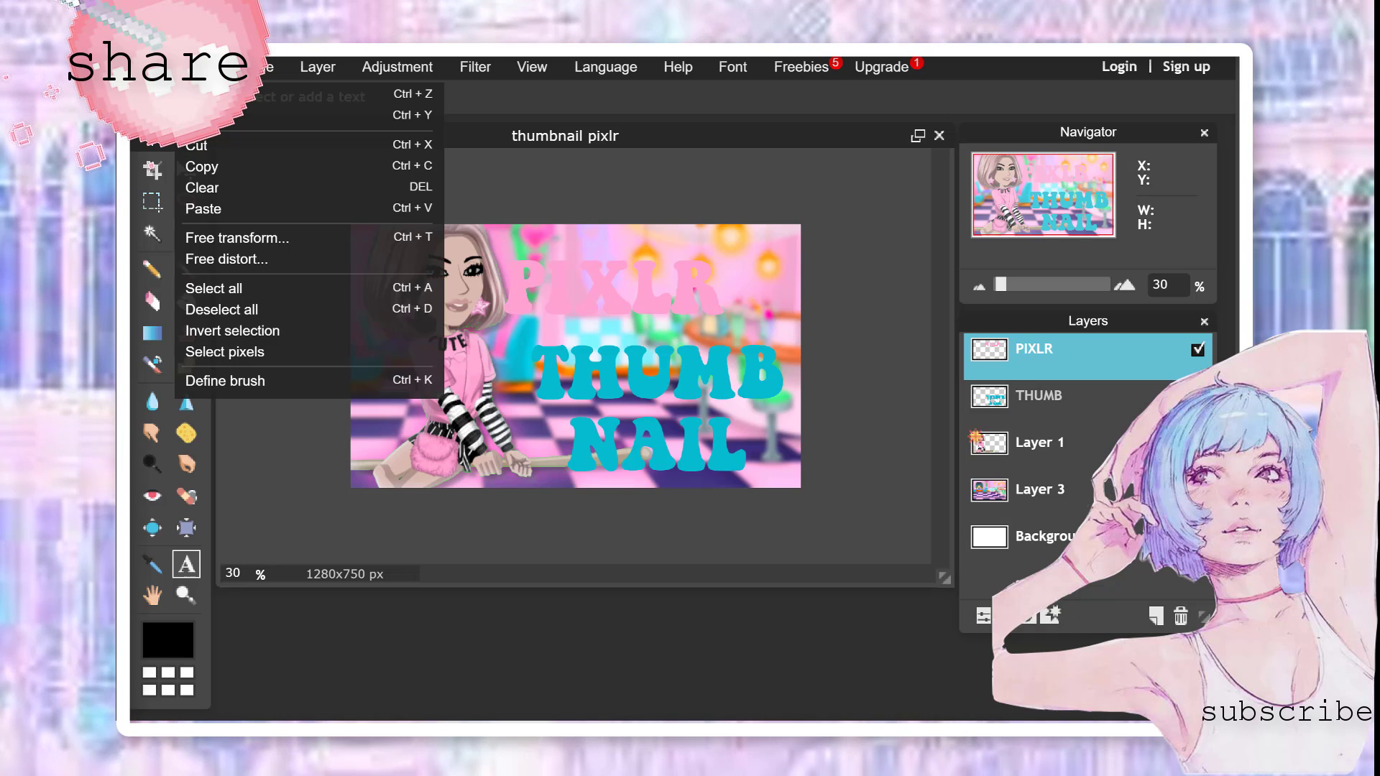
pyautogui.click(231, 237)
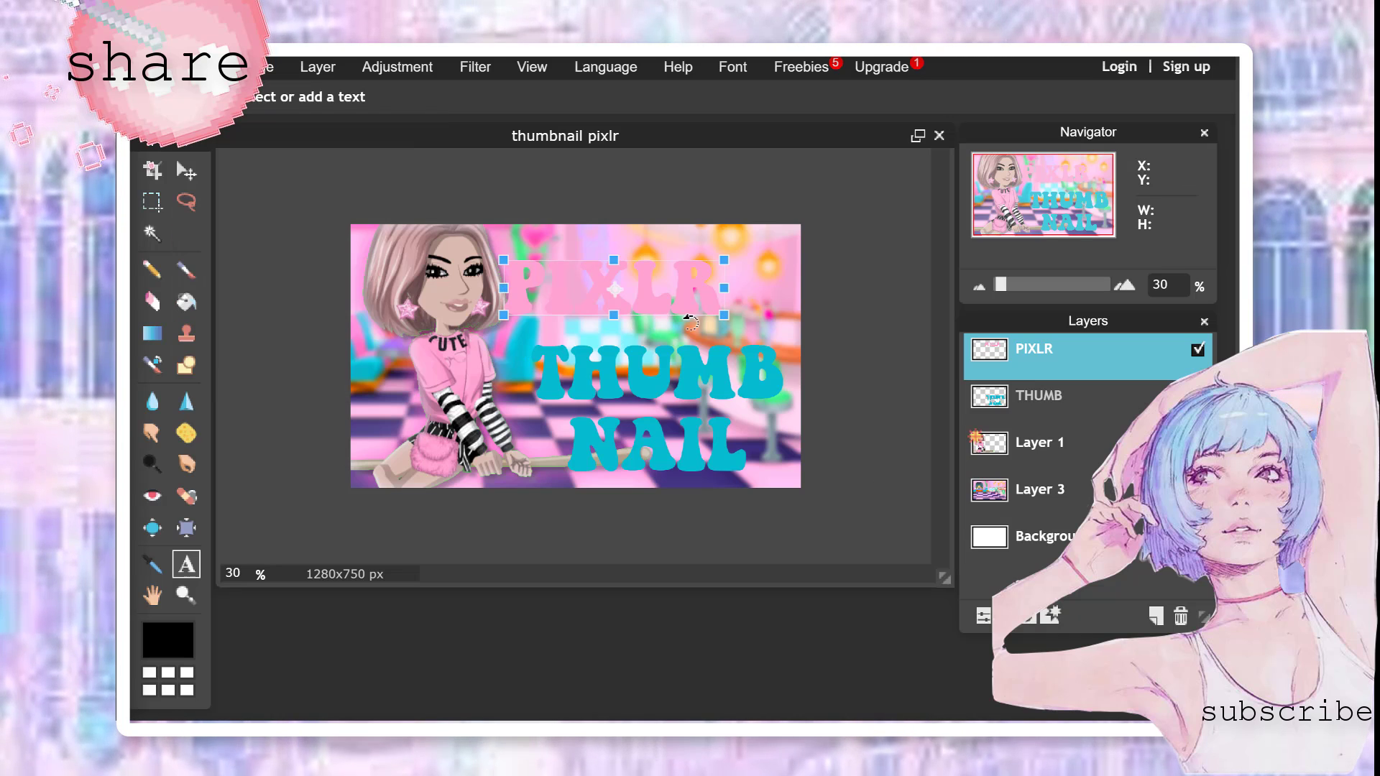
pyautogui.moveTo(726, 319)
pyautogui.mouseDown()
pyautogui.moveTo(748, 329)
pyautogui.moveTo(715, 302)
pyautogui.moveTo(748, 302)
pyautogui.mouseUp()
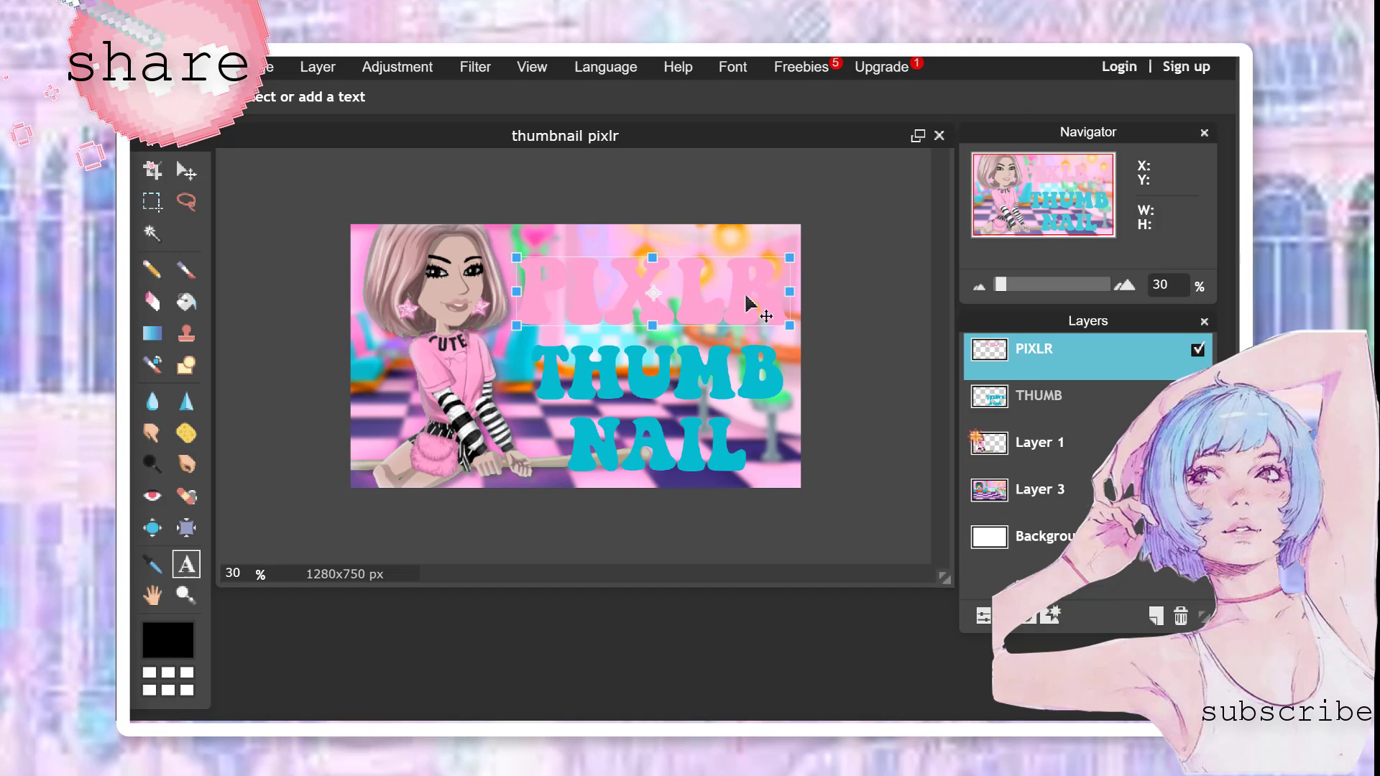
pyautogui.click(777, 397)
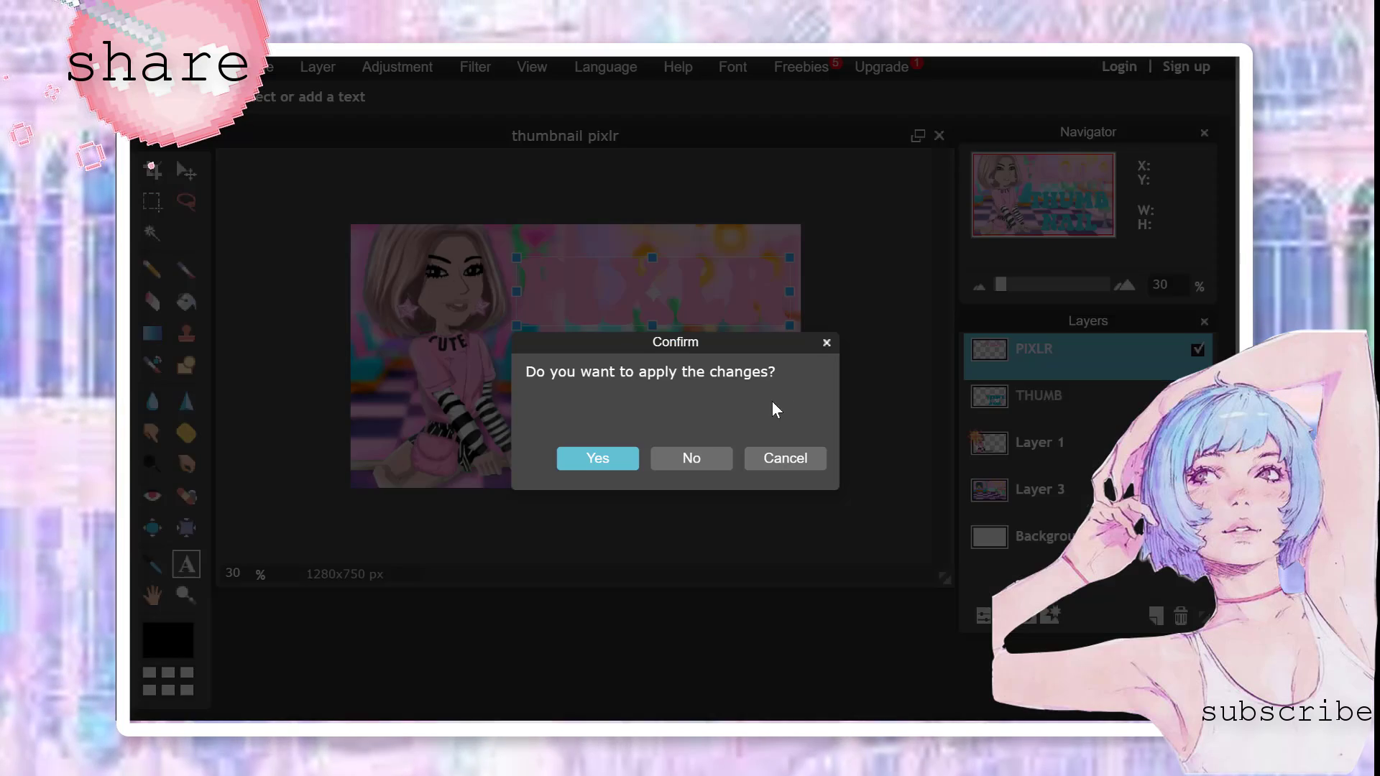
pyautogui.click(598, 458)
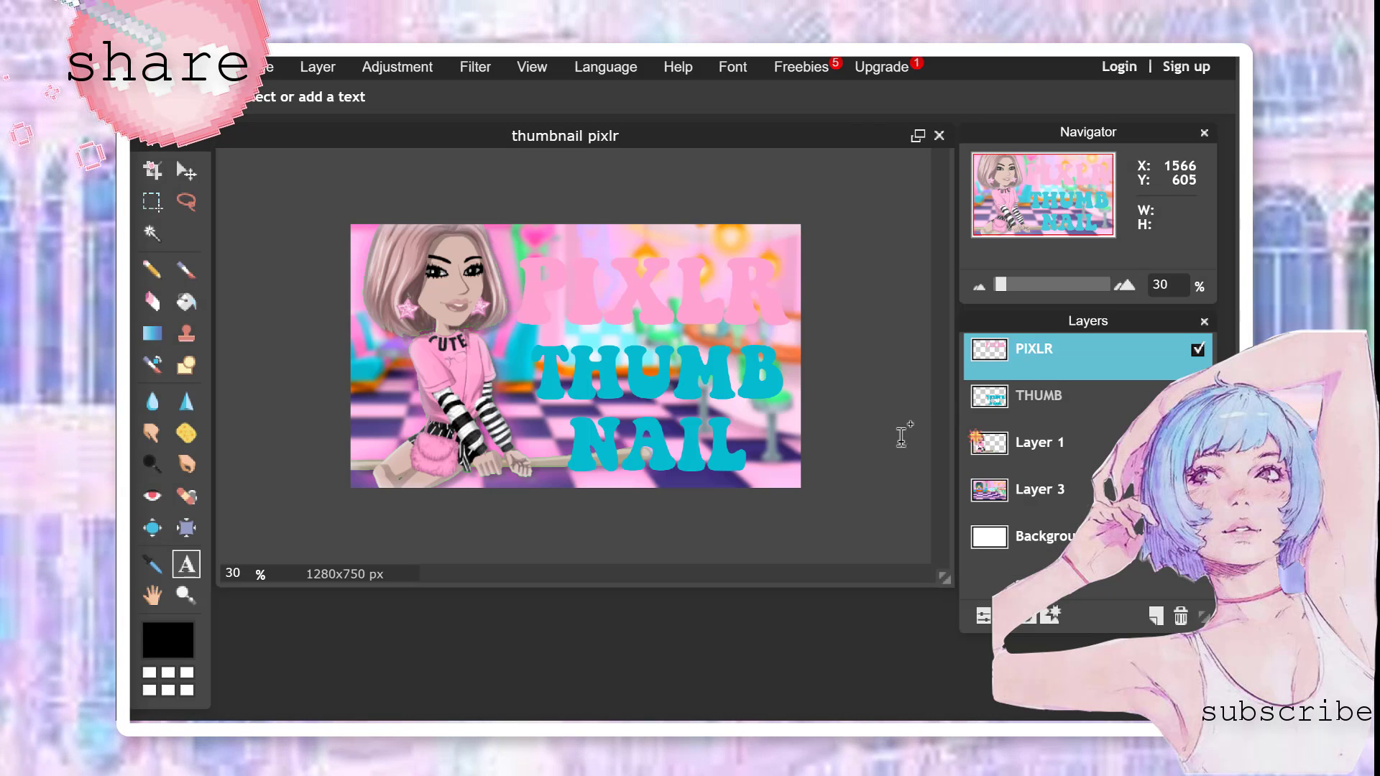
# Add an Inner bevel to the PIXLR layer with distance 4, size 9 and angle -58°
pyautogui.click(1051, 616)
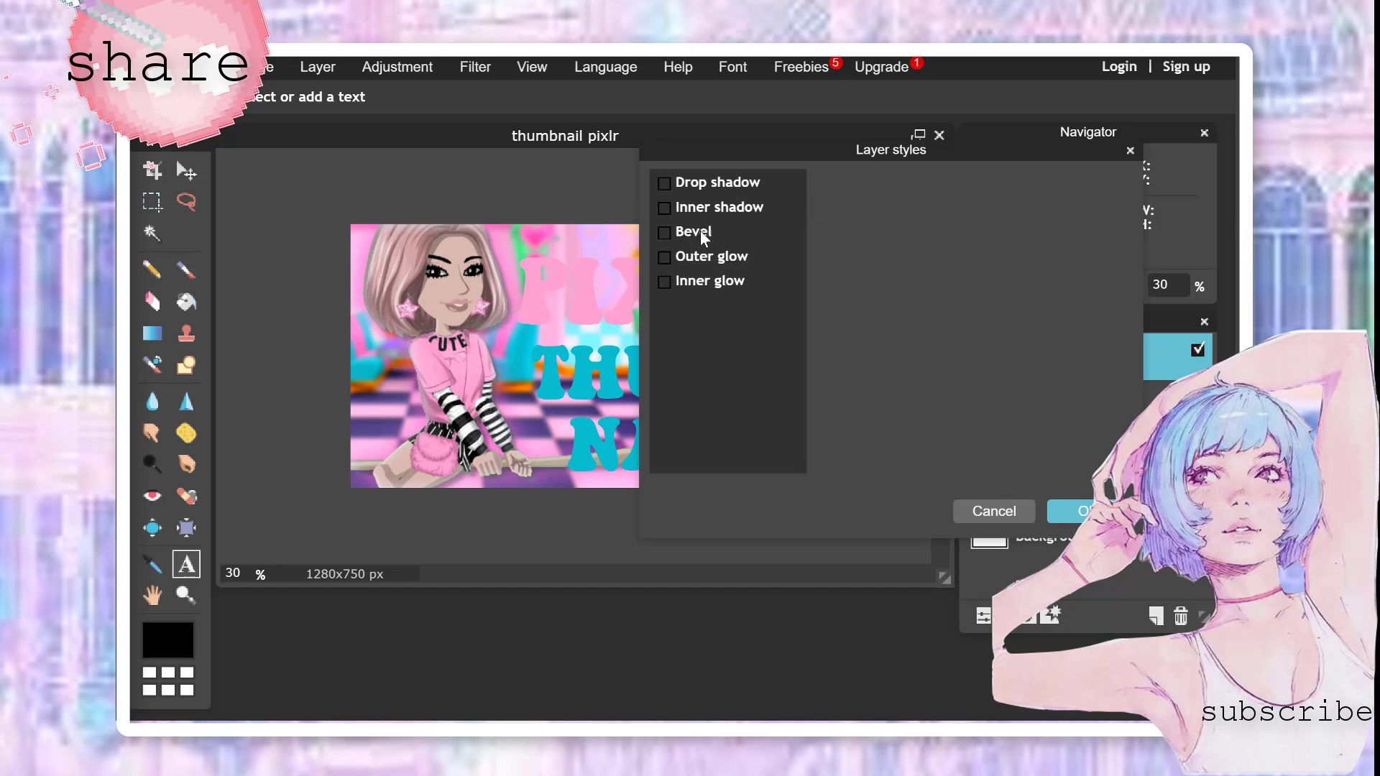
pyautogui.click(676, 229)
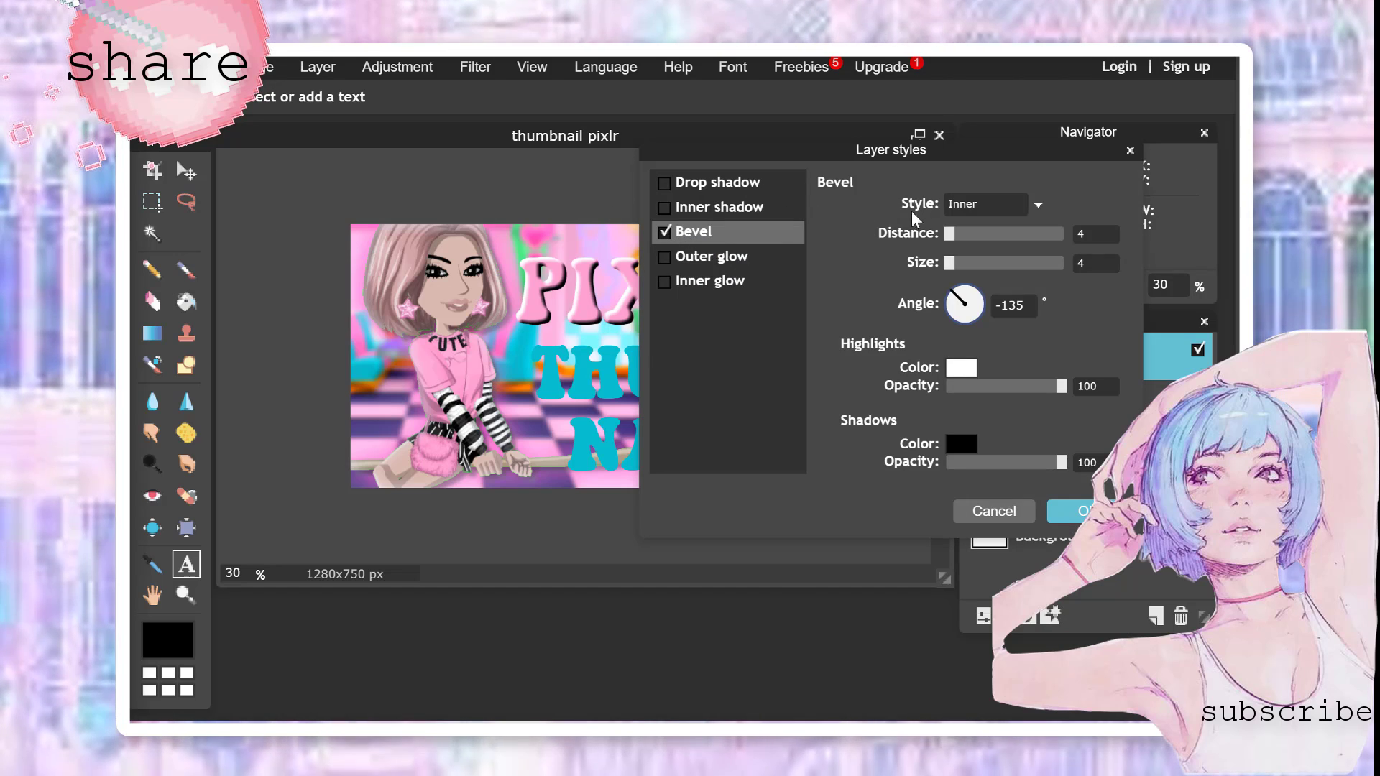
pyautogui.moveTo(826, 153); pyautogui.dragTo(927, 189)
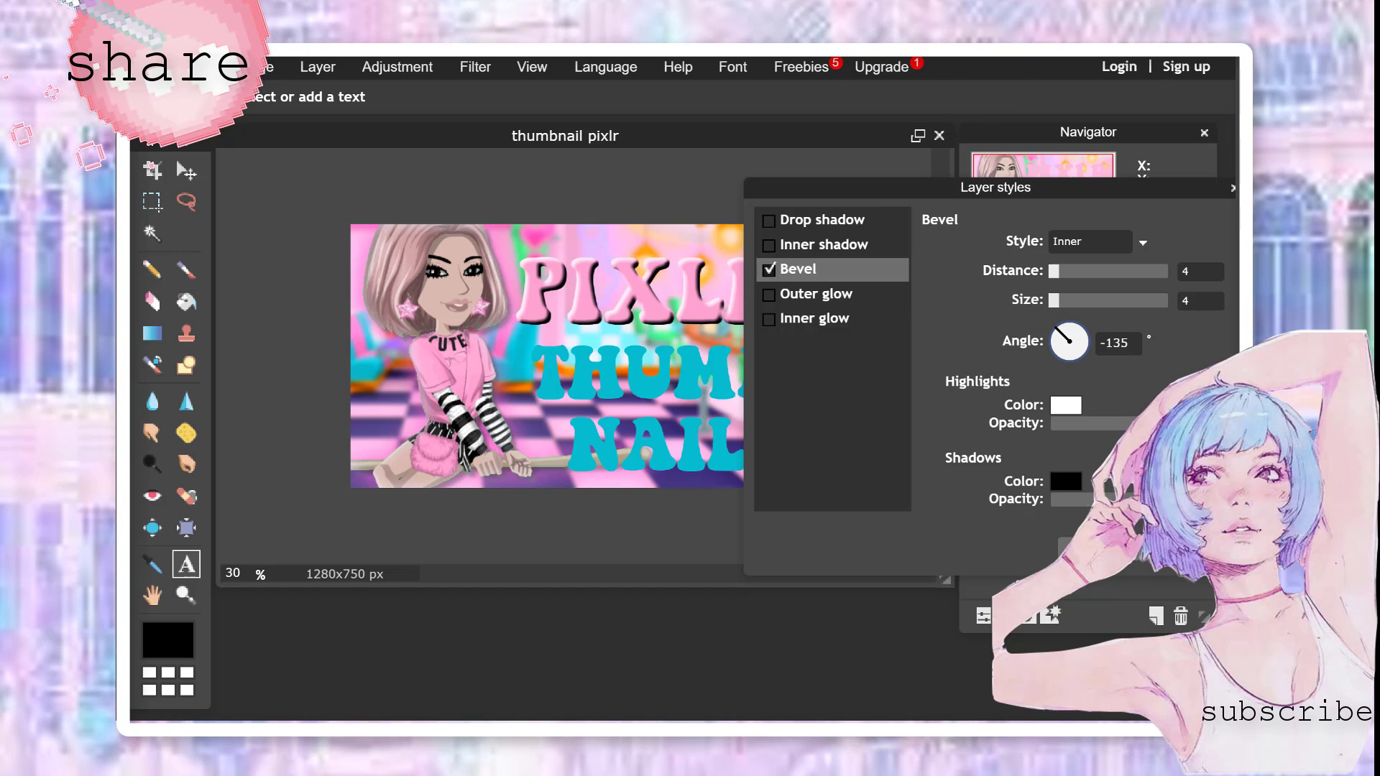
pyautogui.moveTo(1055, 273); pyautogui.dragTo(1060, 307)
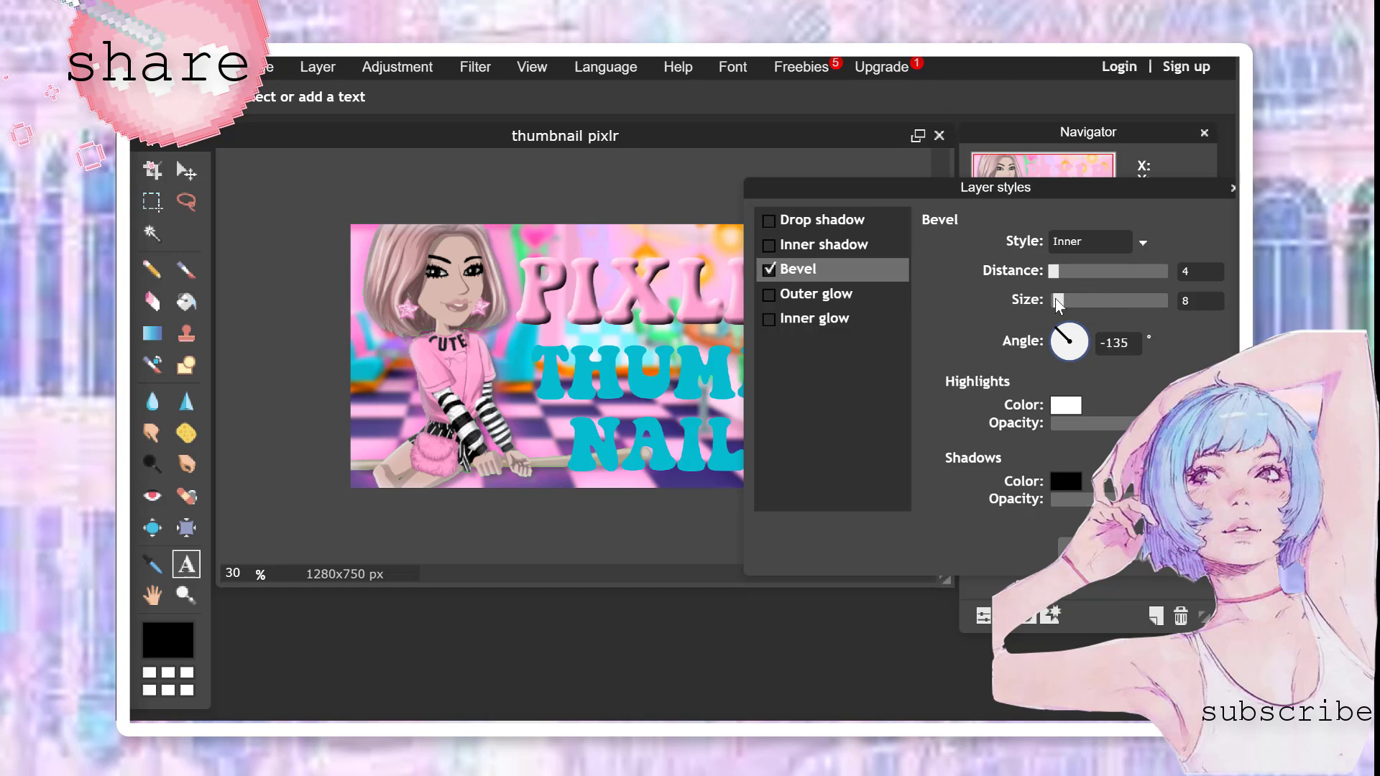
pyautogui.moveTo(1057, 302); pyautogui.dragTo(1060, 301)
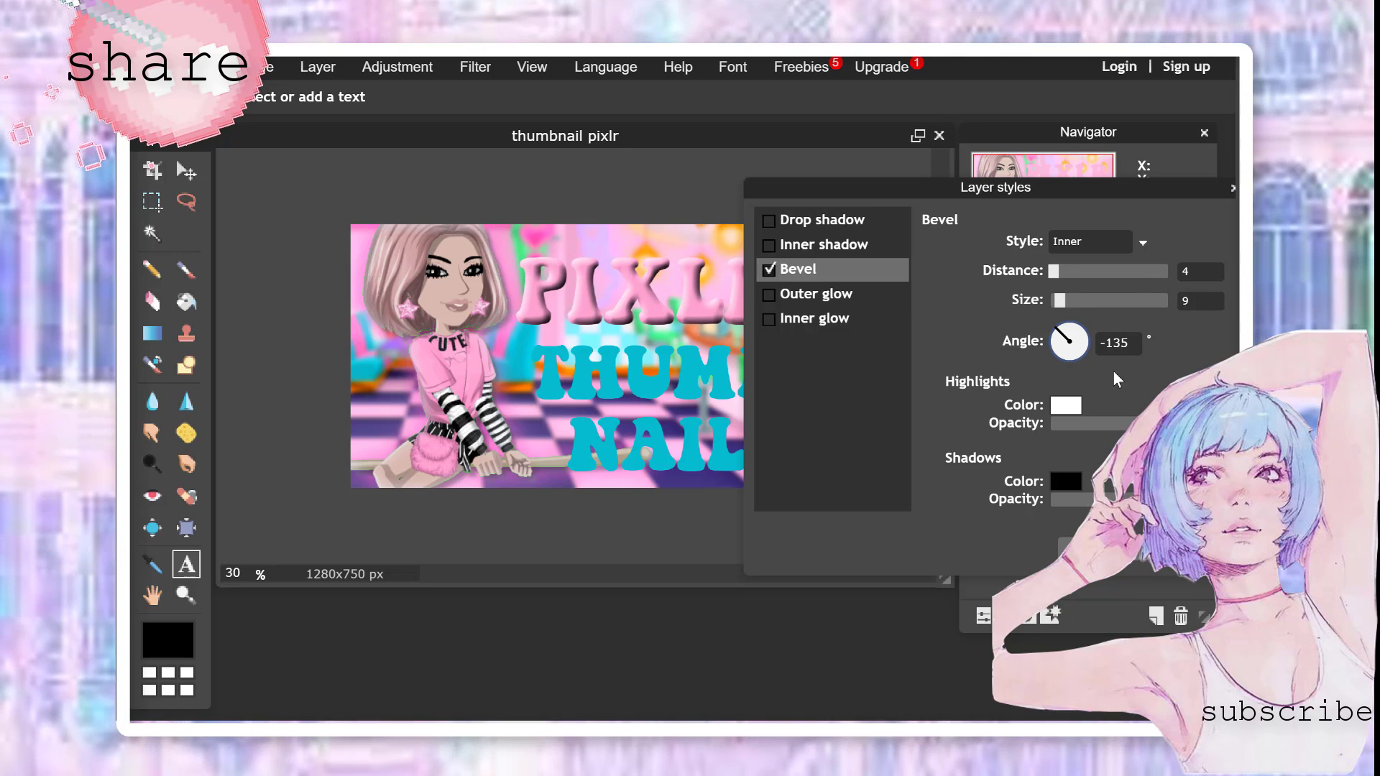
pyautogui.moveTo(1064, 334); pyautogui.dragTo(1084, 334)
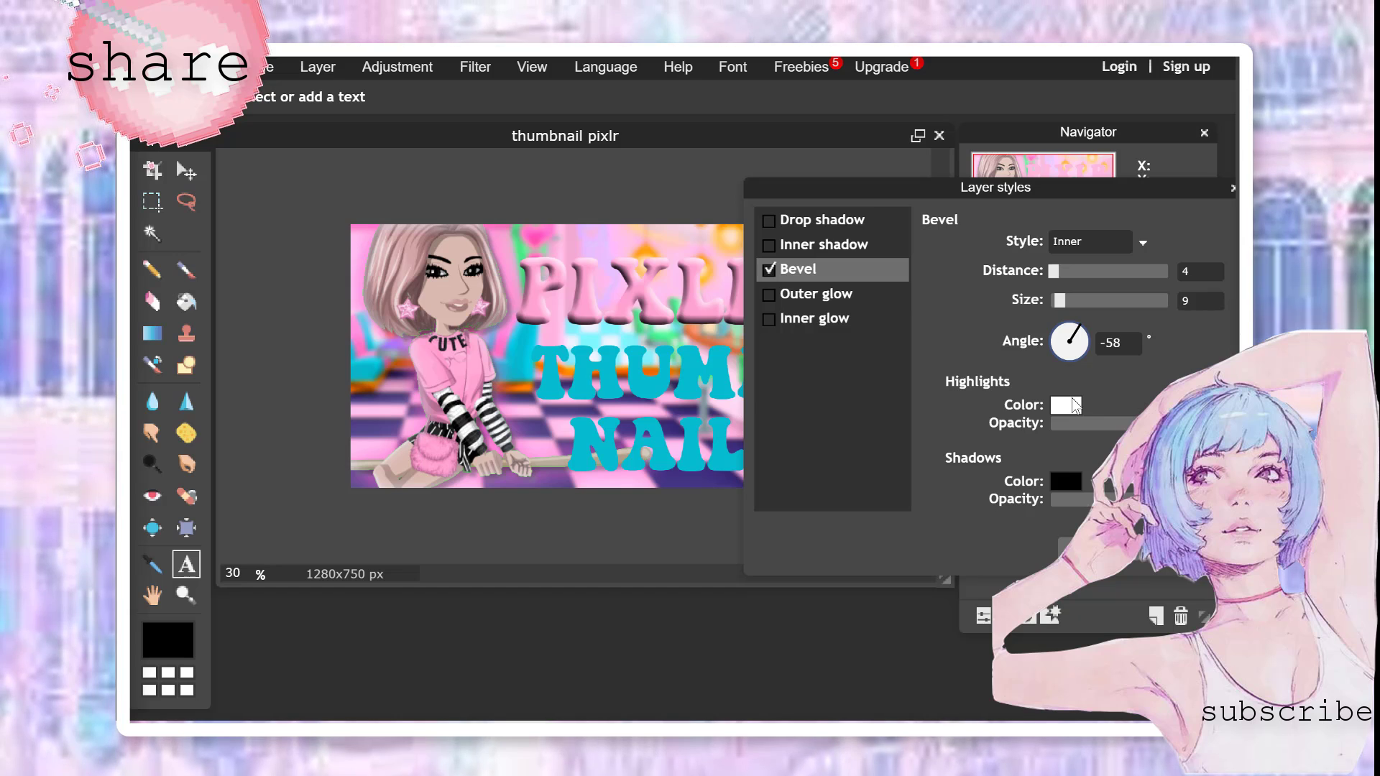
# Try light pink ffd9d9 as the bevel's highlight color
pyautogui.click(1073, 406)
pyautogui.moveTo(873, 243); pyautogui.dragTo(866, 238)
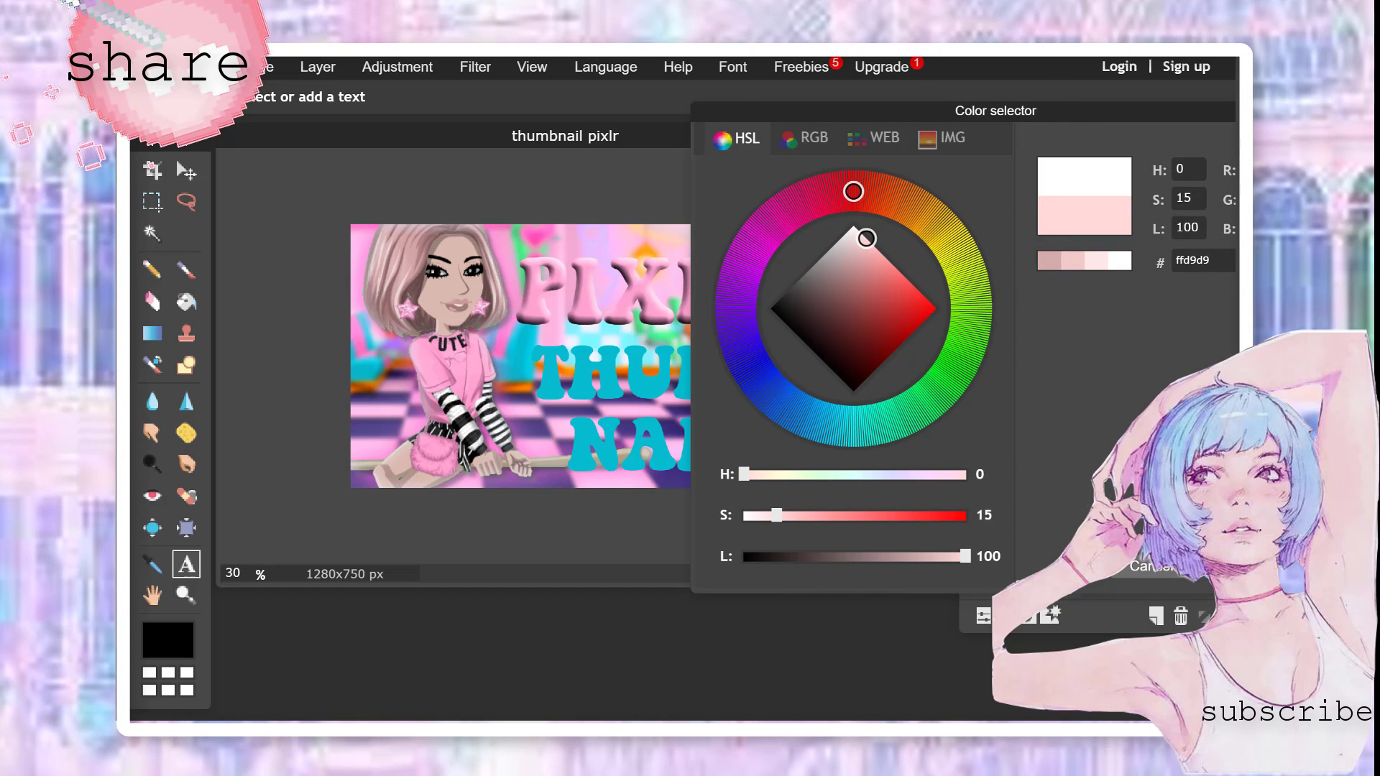
pyautogui.click(1244, 567)
# Set the bevel's highlight color to near-white fcfcfc
pyautogui.click(1066, 407)
pyautogui.click(813, 196)
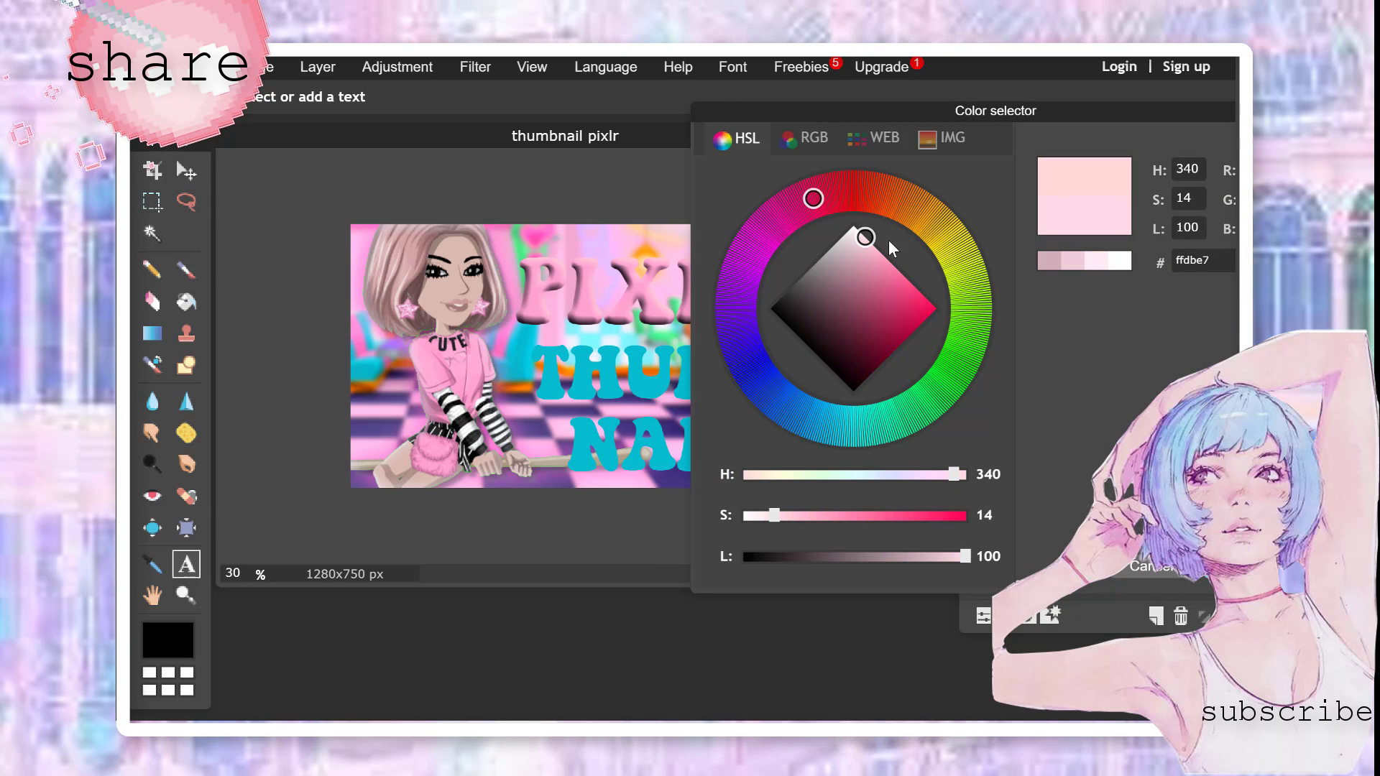
pyautogui.moveTo(872, 240); pyautogui.dragTo(854, 226)
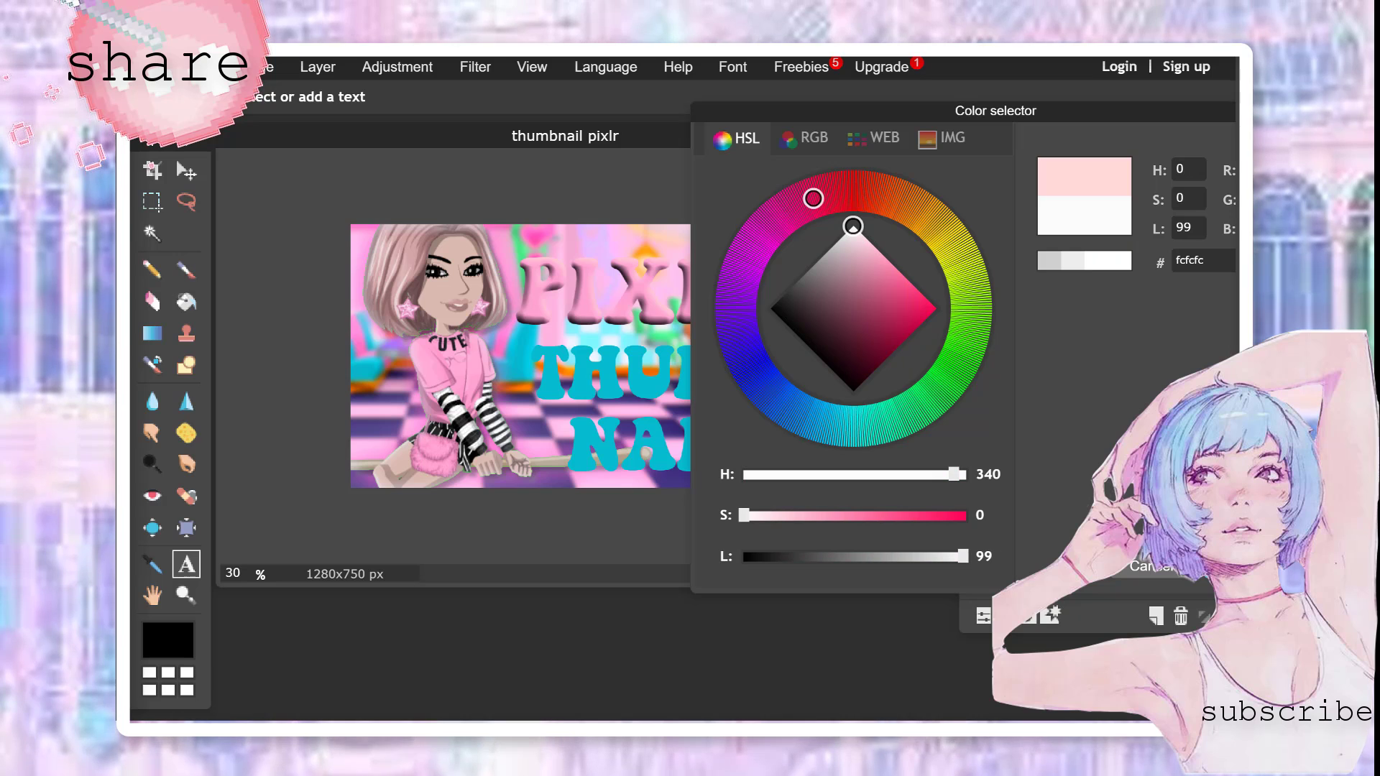
pyautogui.click(1243, 567)
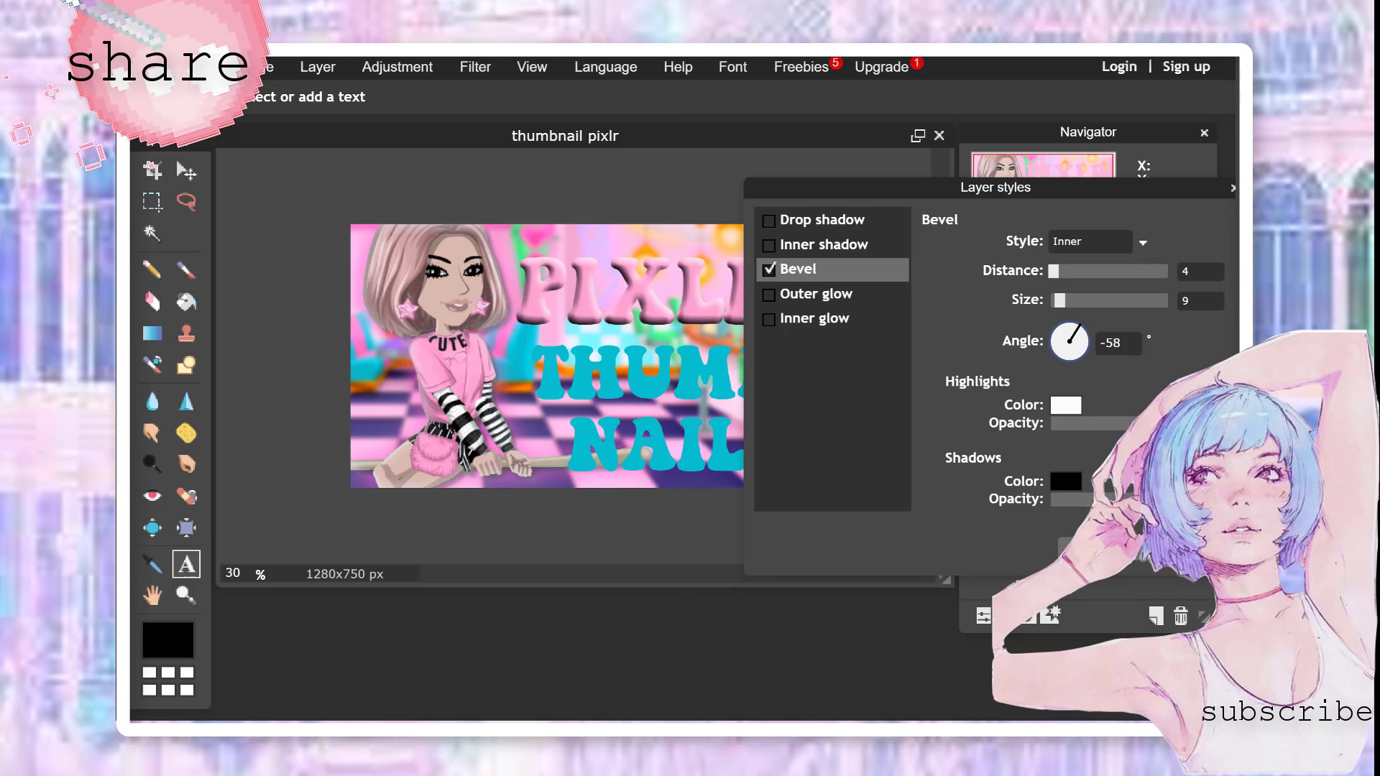
# Change the bevel's shadow color to pink, first f777b3 and finally the stronger f74096
pyautogui.click(1065, 481)
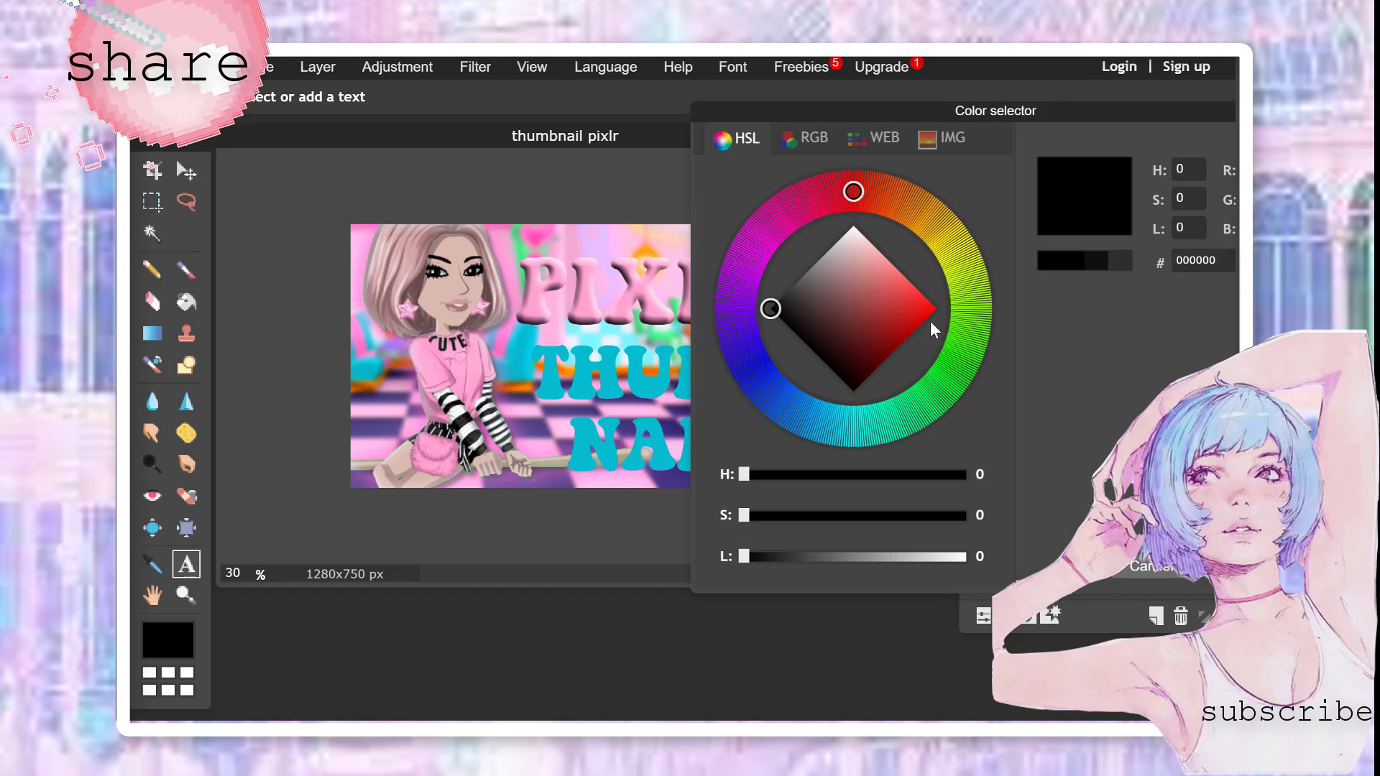
pyautogui.click(768, 229)
pyautogui.moveTo(898, 296); pyautogui.dragTo(895, 271)
pyautogui.click(799, 205)
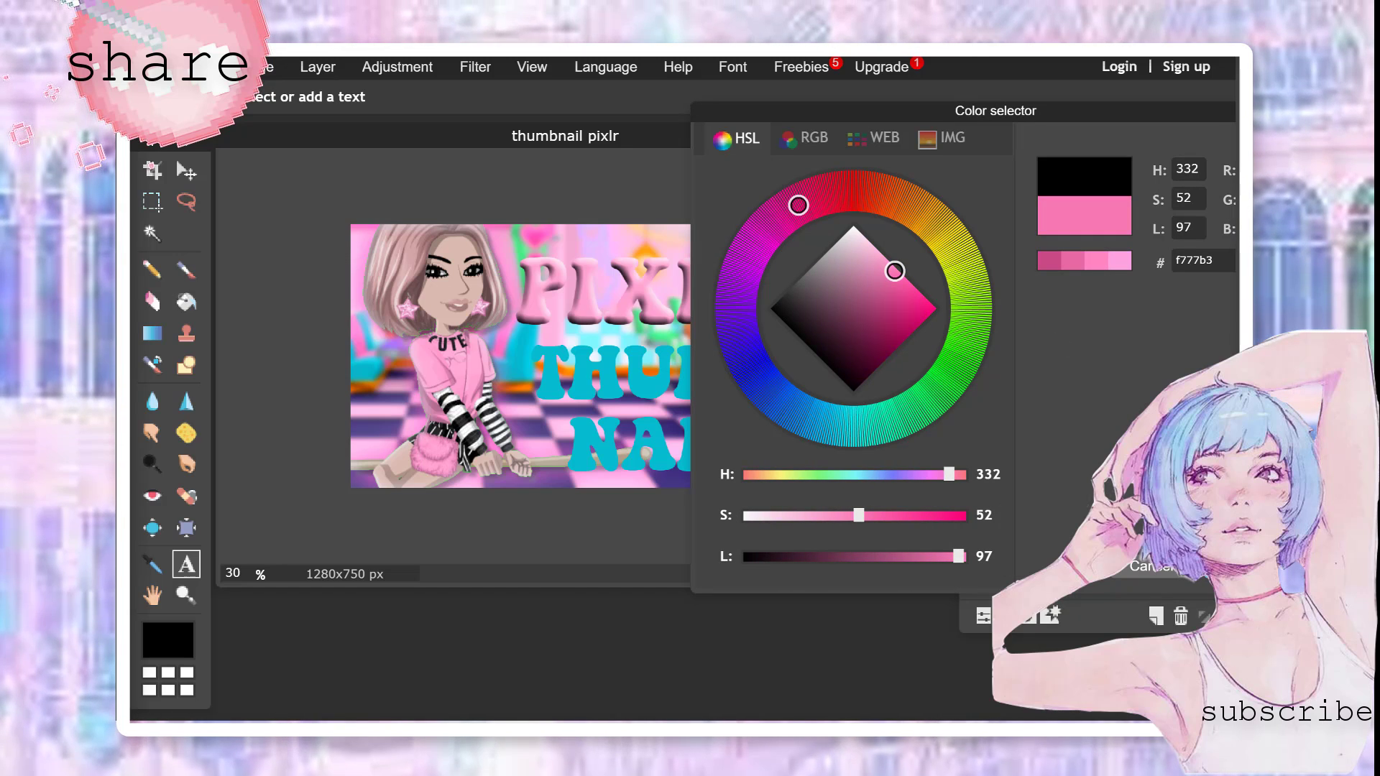
pyautogui.click(1245, 567)
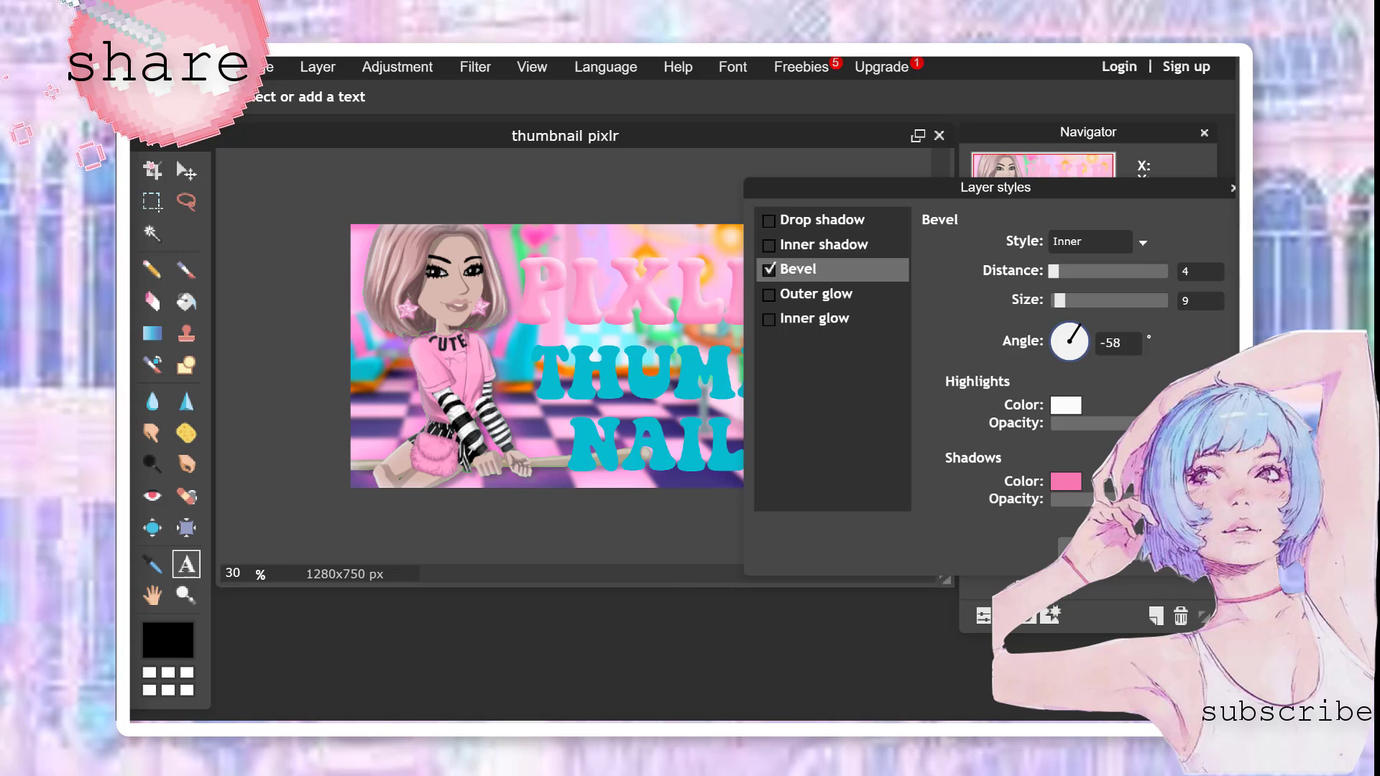
pyautogui.click(1066, 483)
pyautogui.click(903, 285)
pyautogui.click(912, 291)
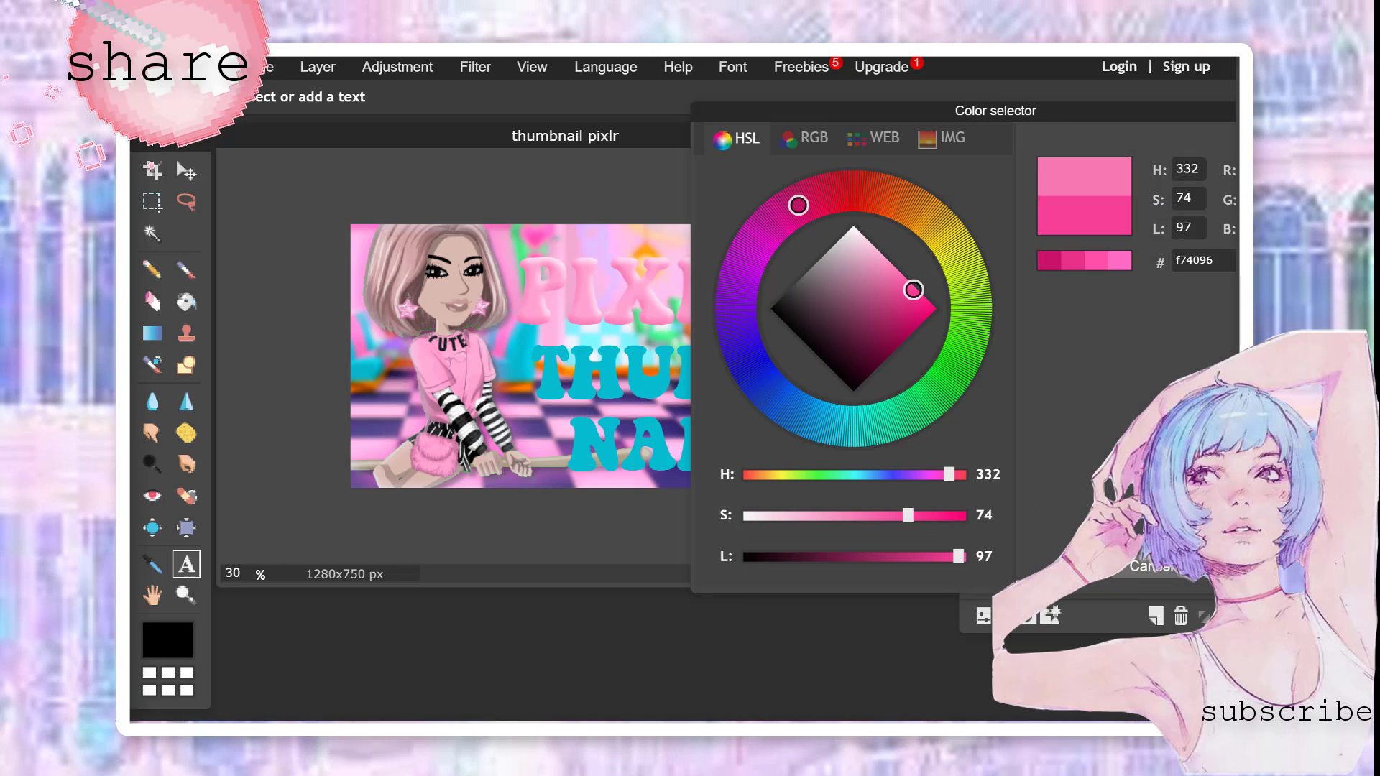
pyautogui.click(1245, 566)
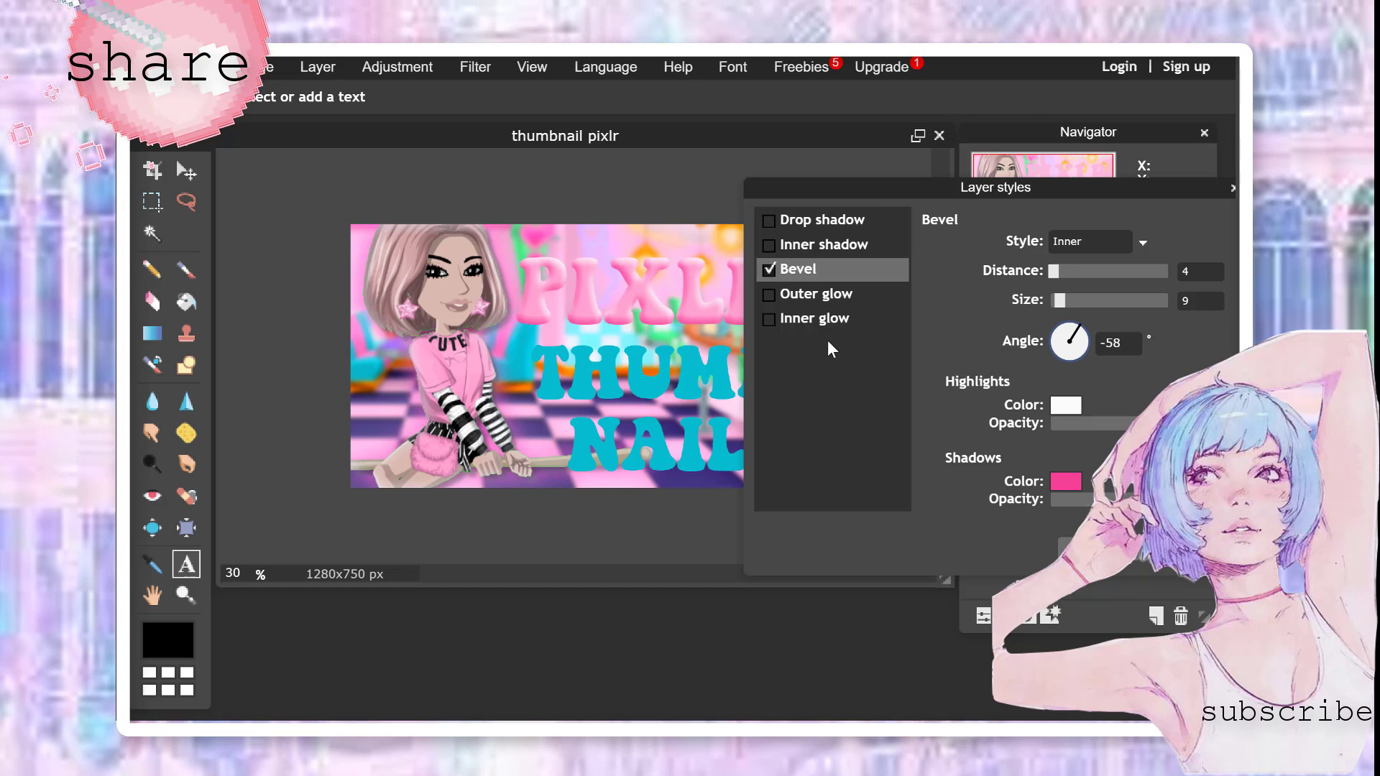
pyautogui.click(805, 299)
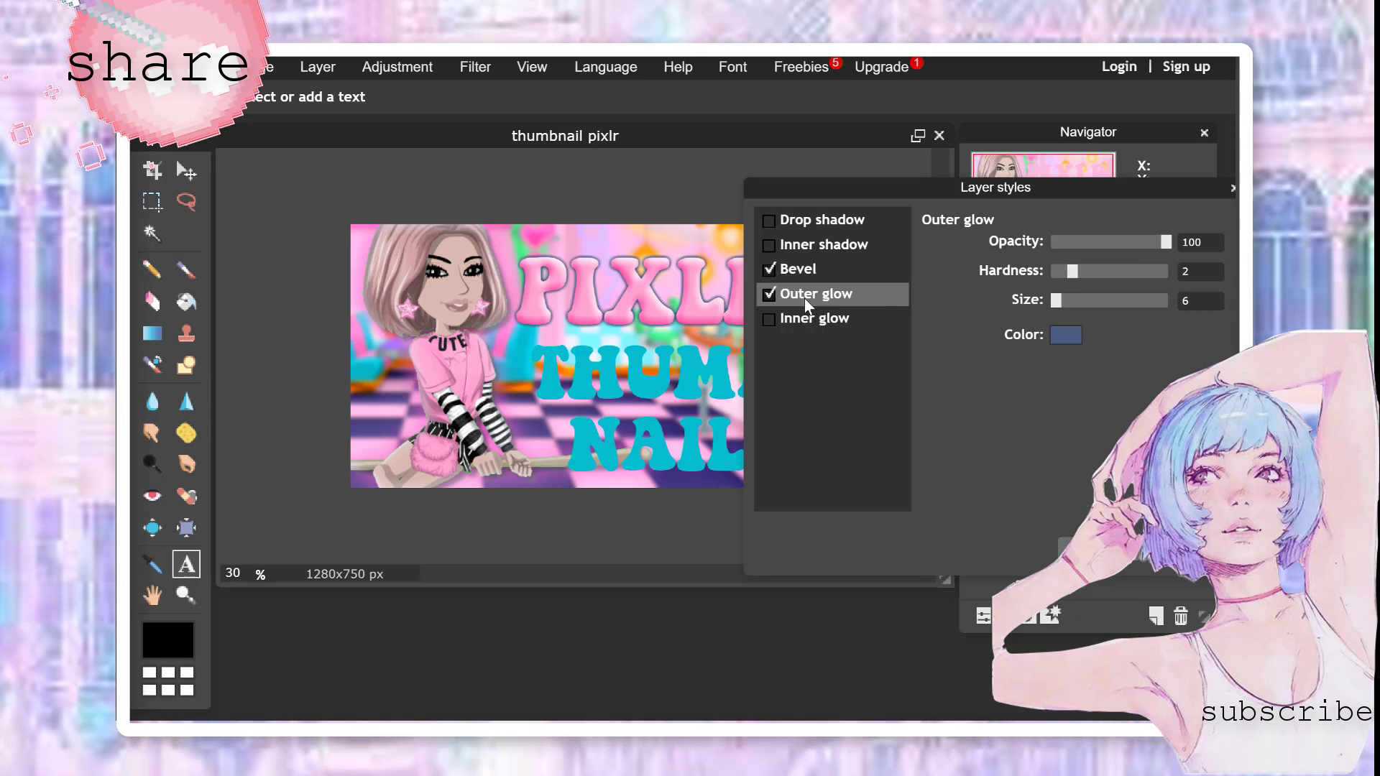
pyautogui.click(1056, 335)
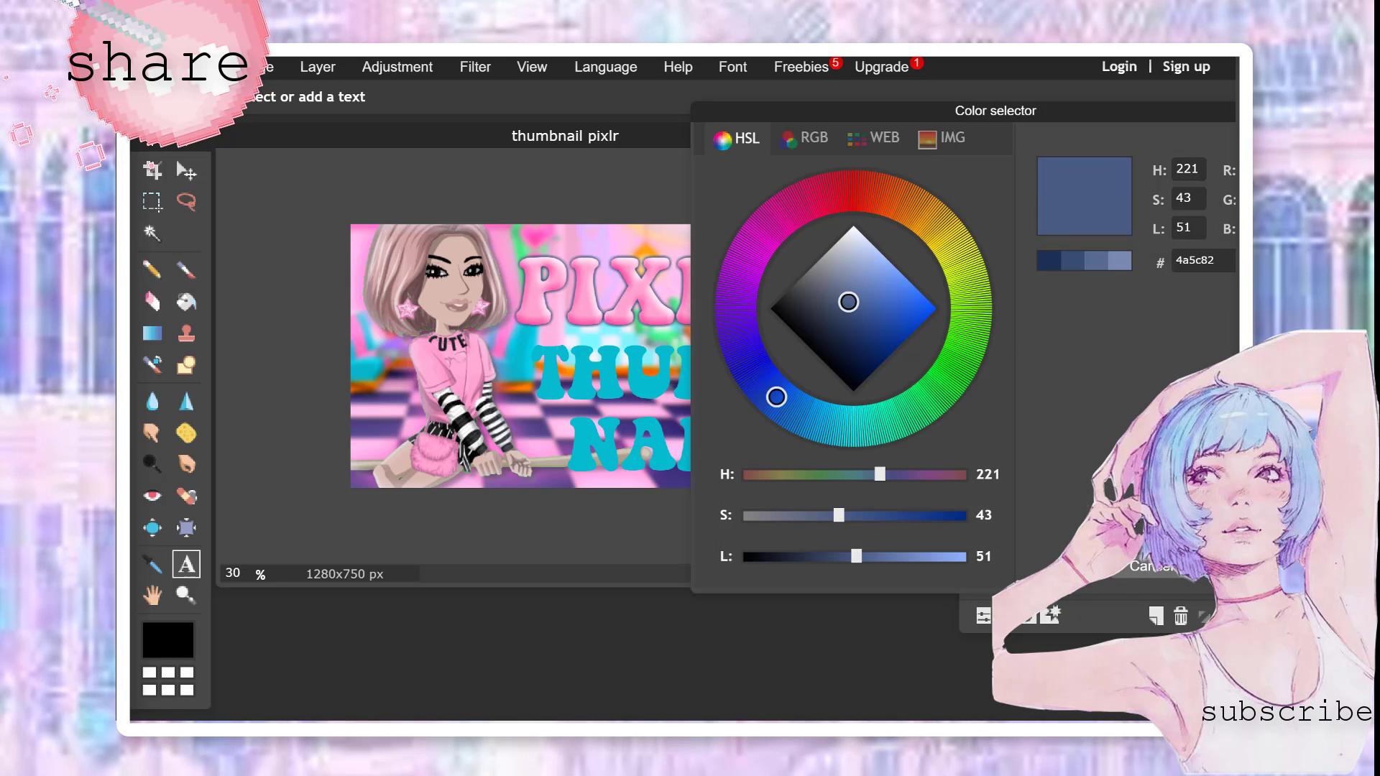
pyautogui.click(1154, 567)
pyautogui.click(769, 295)
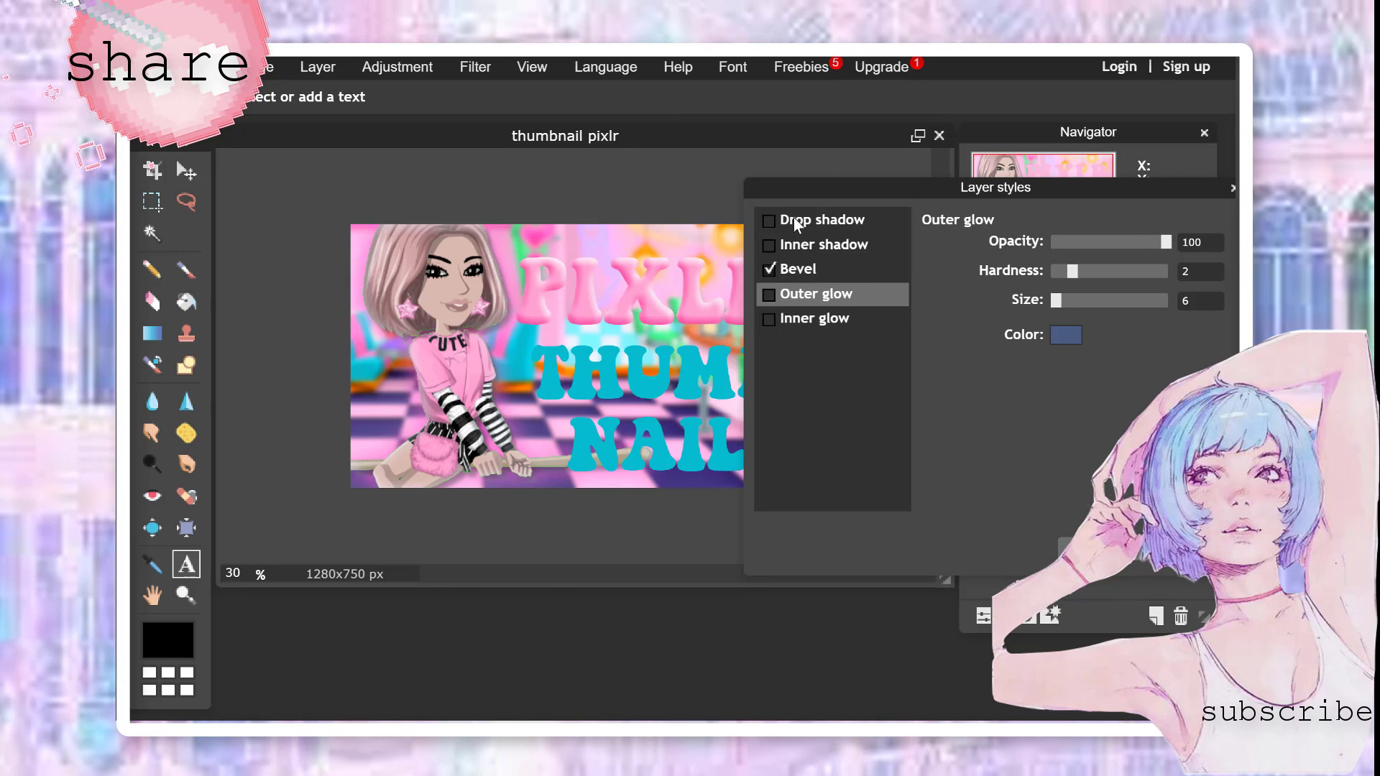
# Add a black drop shadow with distance 5 to the PIXLR layer and turn on its outer glow
pyautogui.click(793, 219)
pyautogui.moveTo(1060, 276)
pyautogui.mouseDown()
pyautogui.moveTo(1073, 298)
pyautogui.moveTo(1054, 275)
pyautogui.mouseUp()
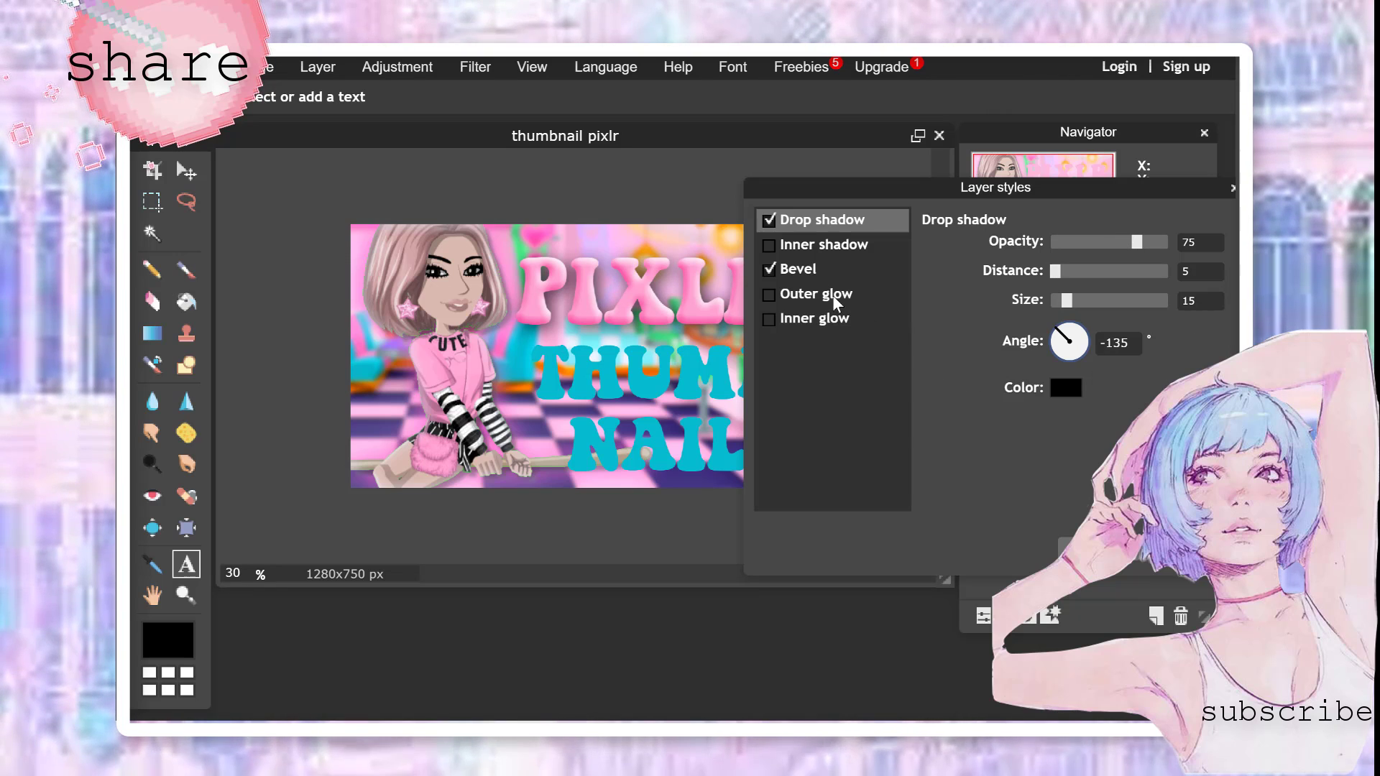
pyautogui.click(769, 292)
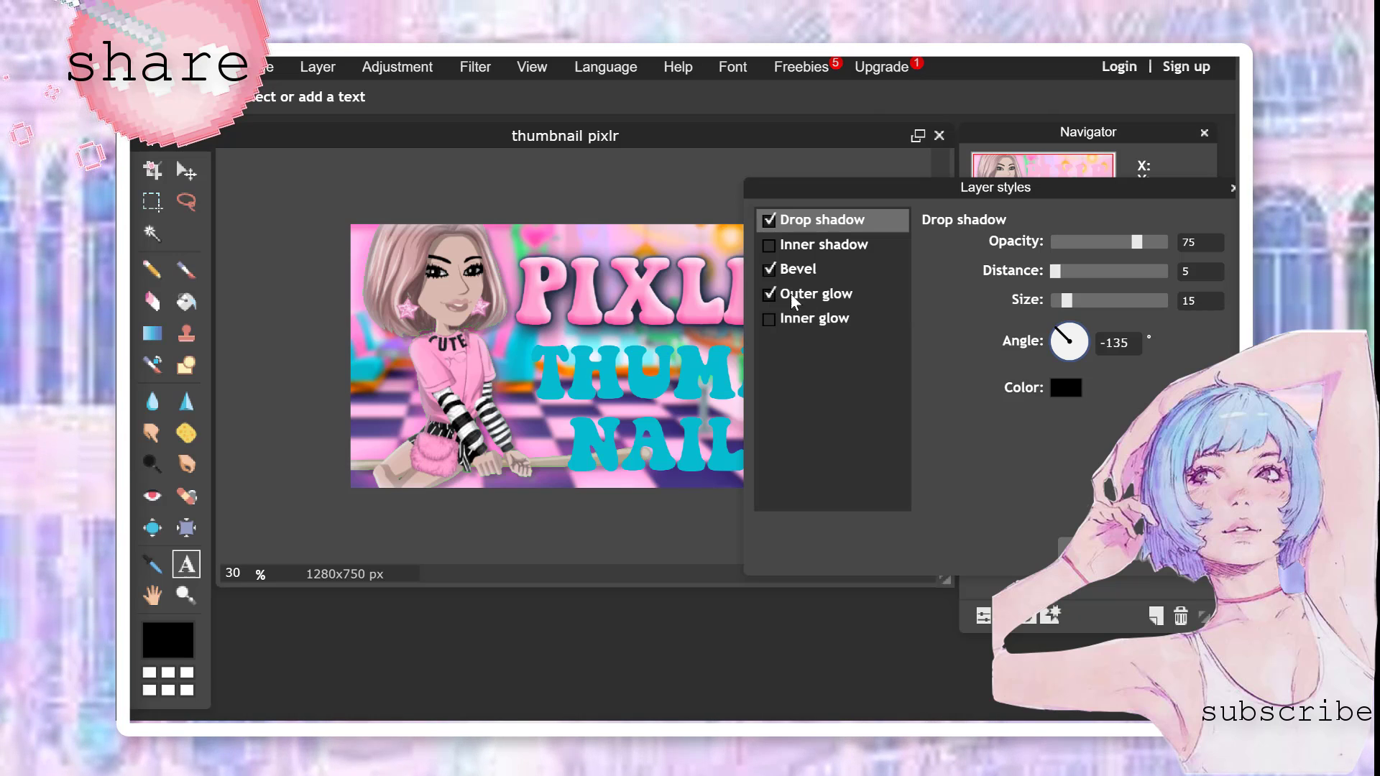
pyautogui.click(1066, 387)
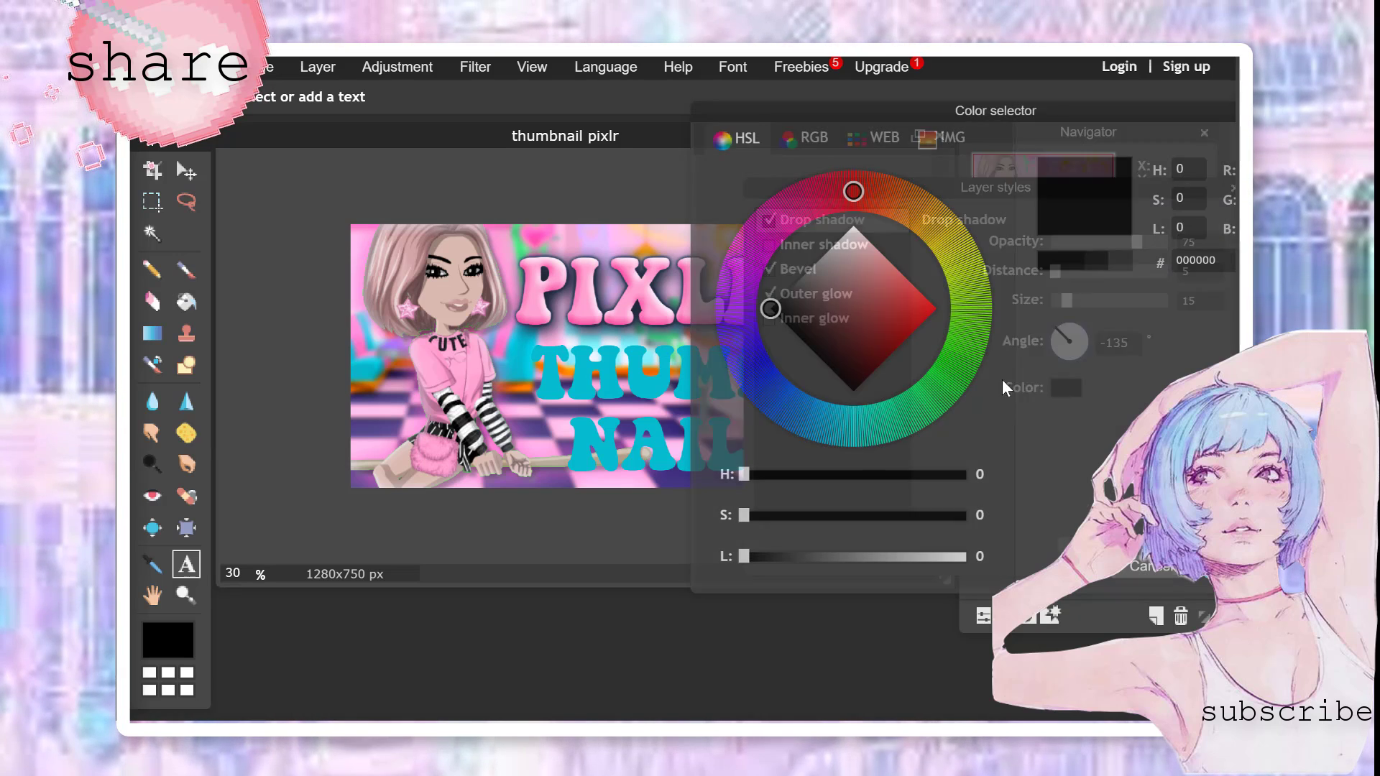
pyautogui.click(1151, 566)
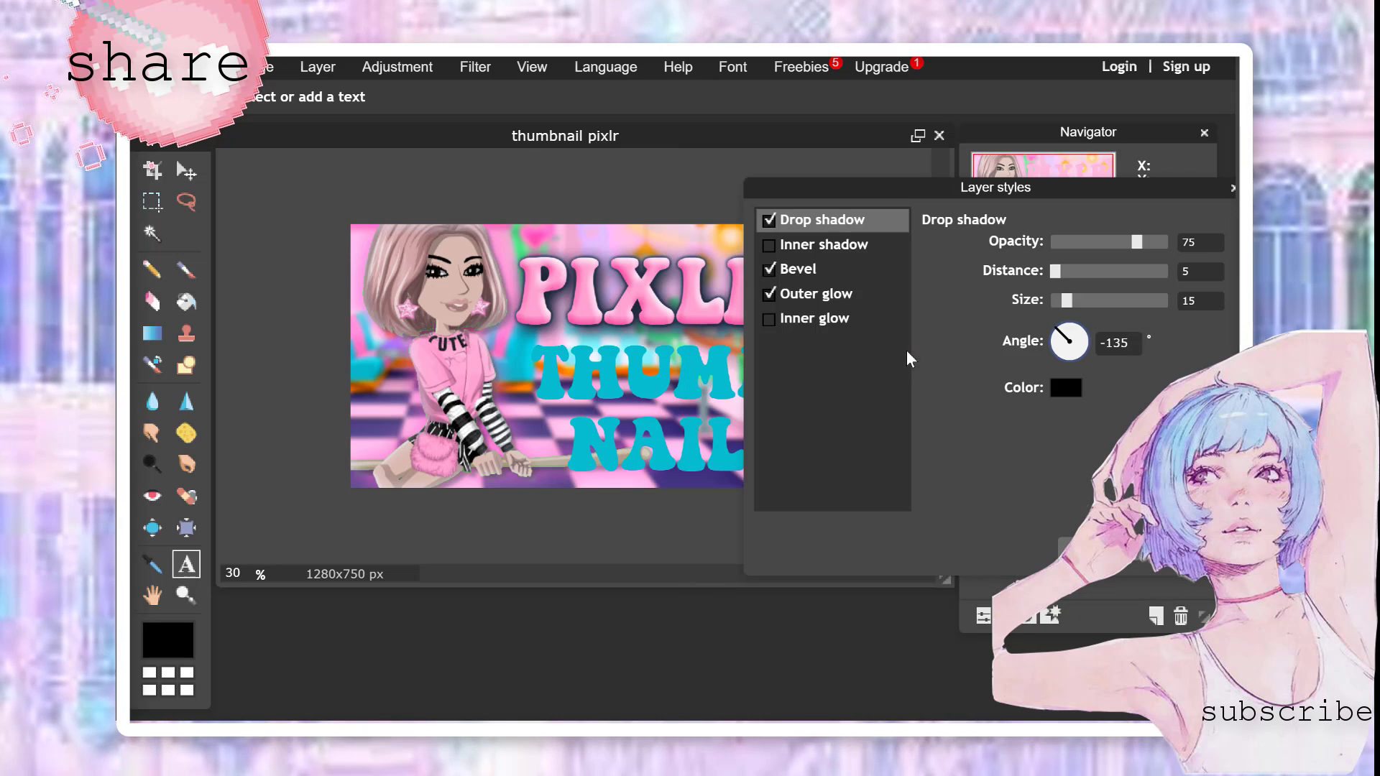
# Set the PIXLR layer's outer glow color to white and its size to 13
pyautogui.click(839, 299)
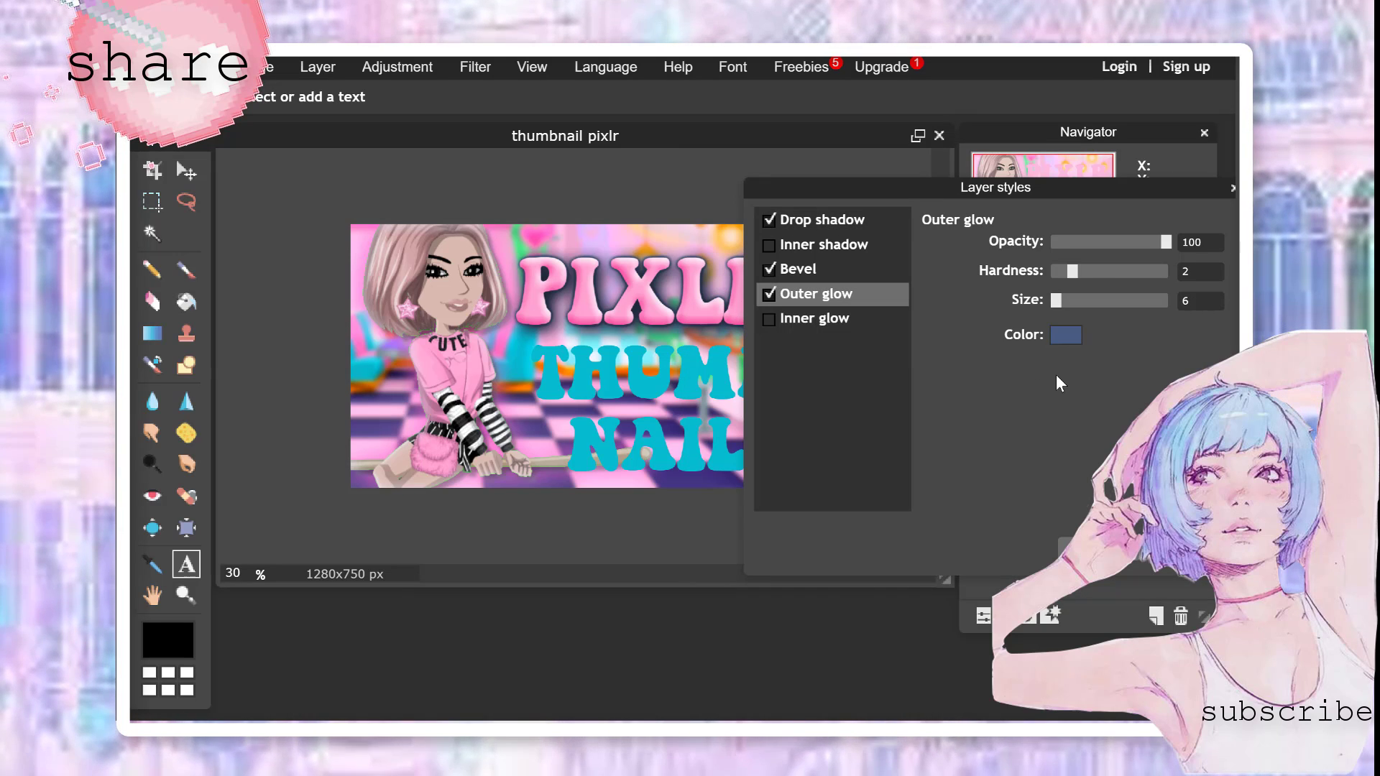
pyautogui.click(1065, 335)
pyautogui.moveTo(852, 256); pyautogui.dragTo(854, 216)
pyautogui.click(1238, 567)
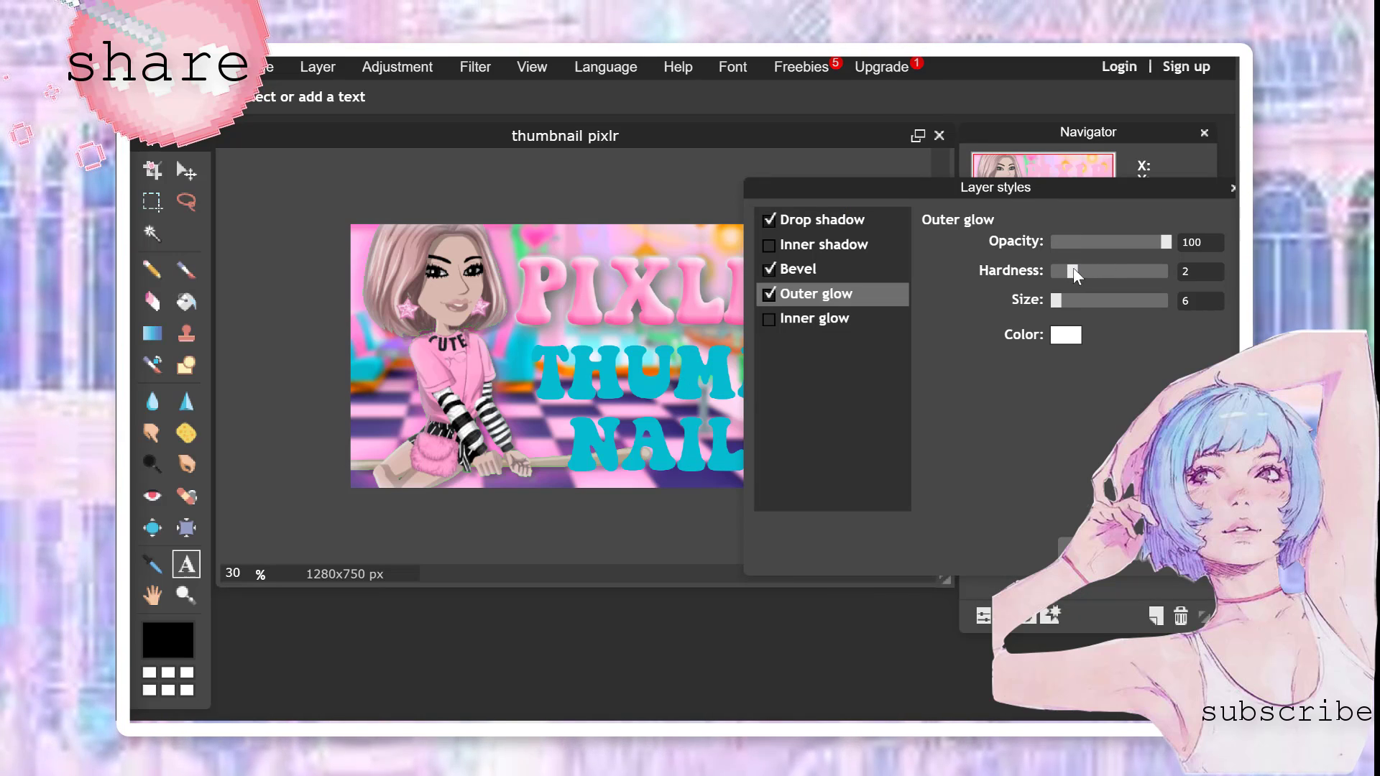
pyautogui.moveTo(1056, 301); pyautogui.dragTo(1070, 301)
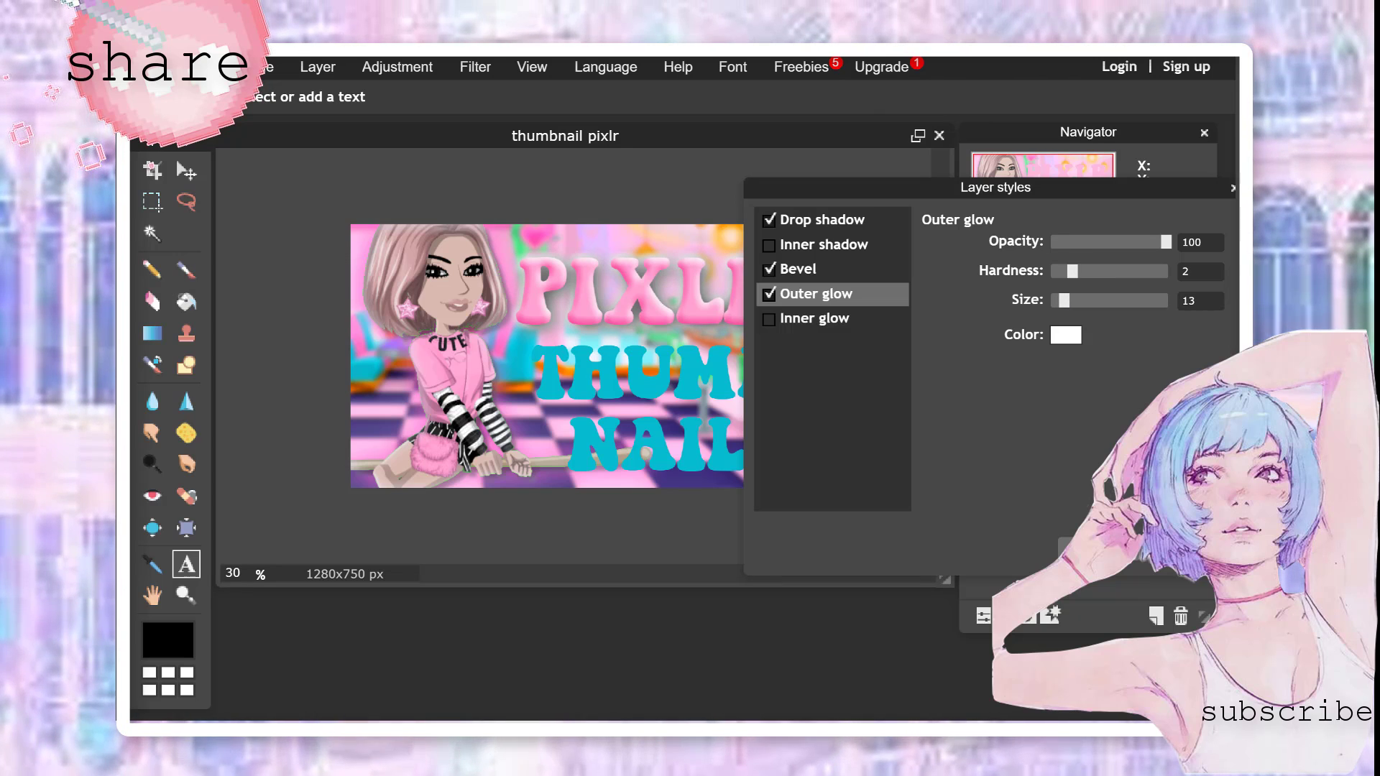
# Accept the PIXLR layer's styles and turn on a bevel for the THUMB NAIL text layer
pyautogui.click(1097, 549)
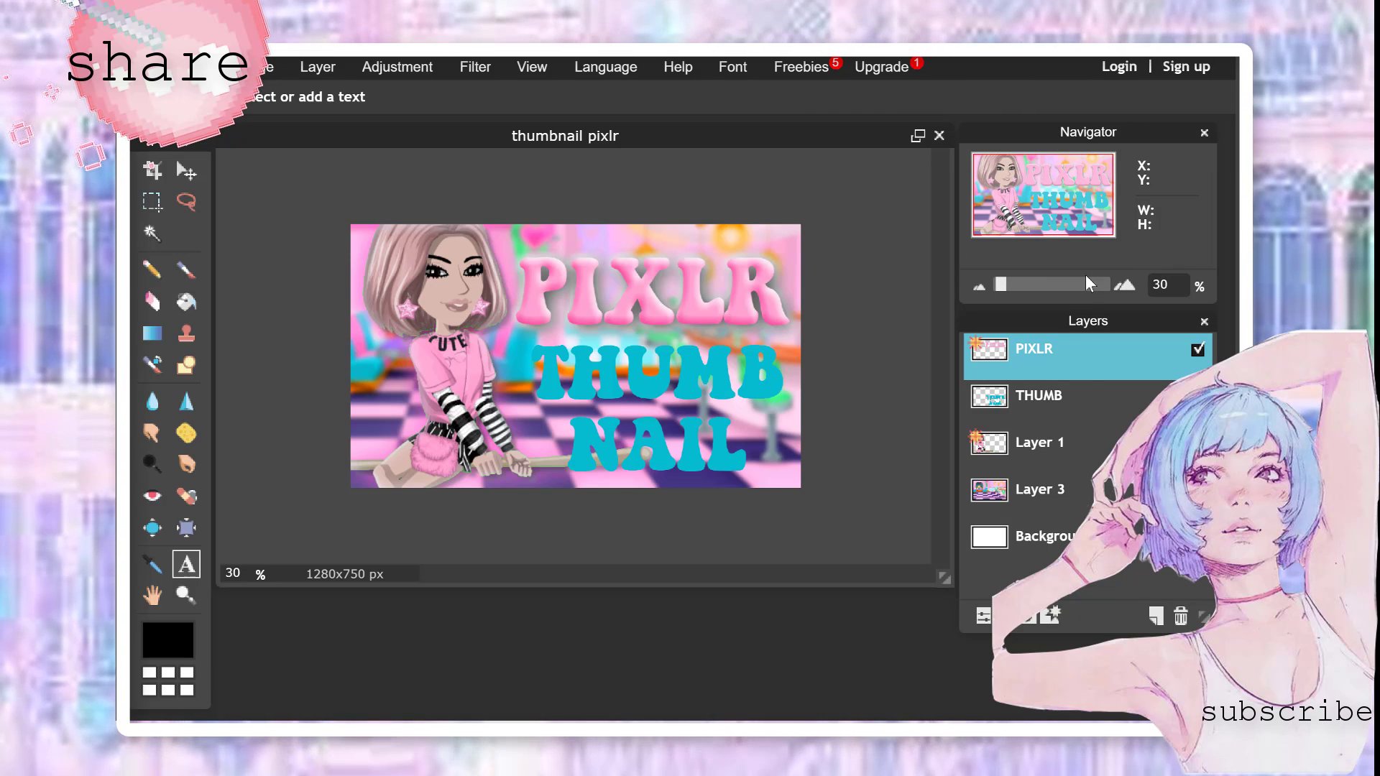
pyautogui.click(1078, 397)
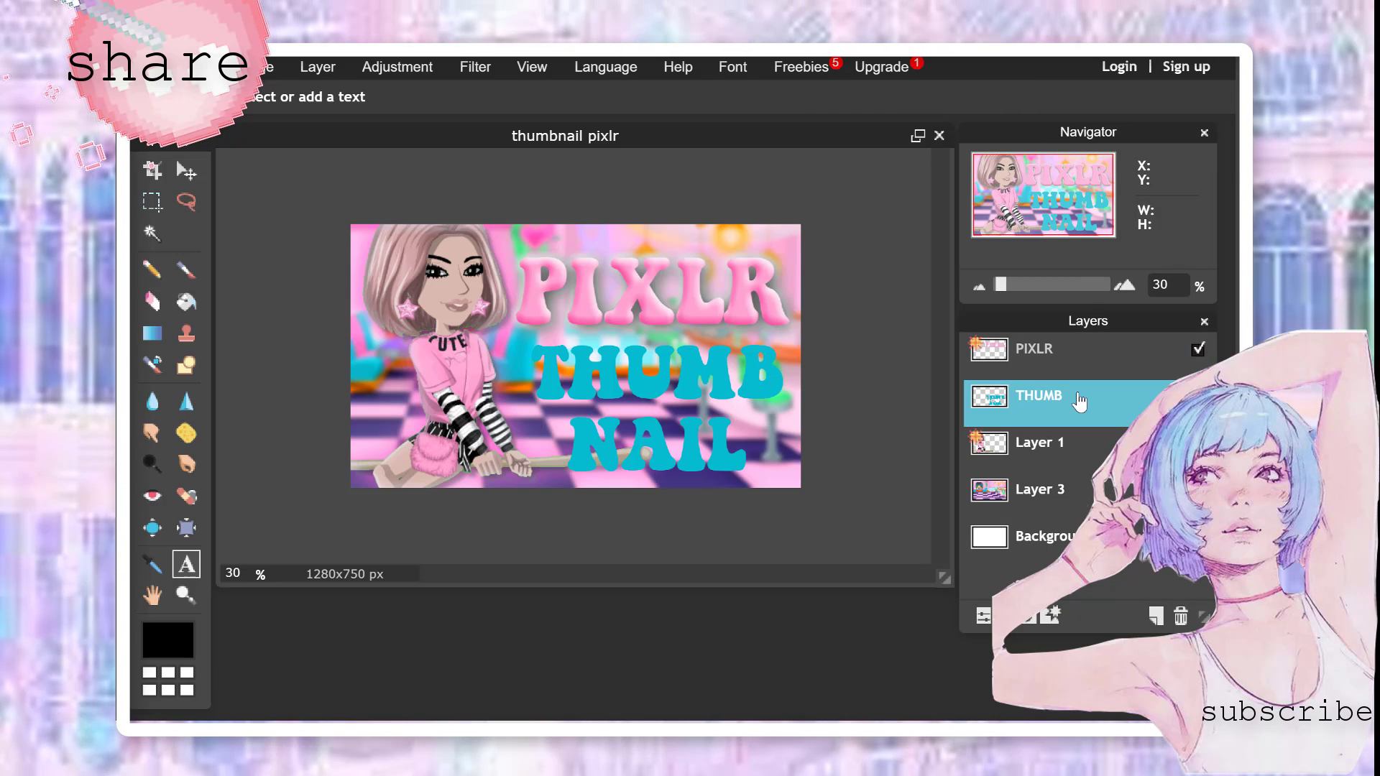
pyautogui.click(1050, 621)
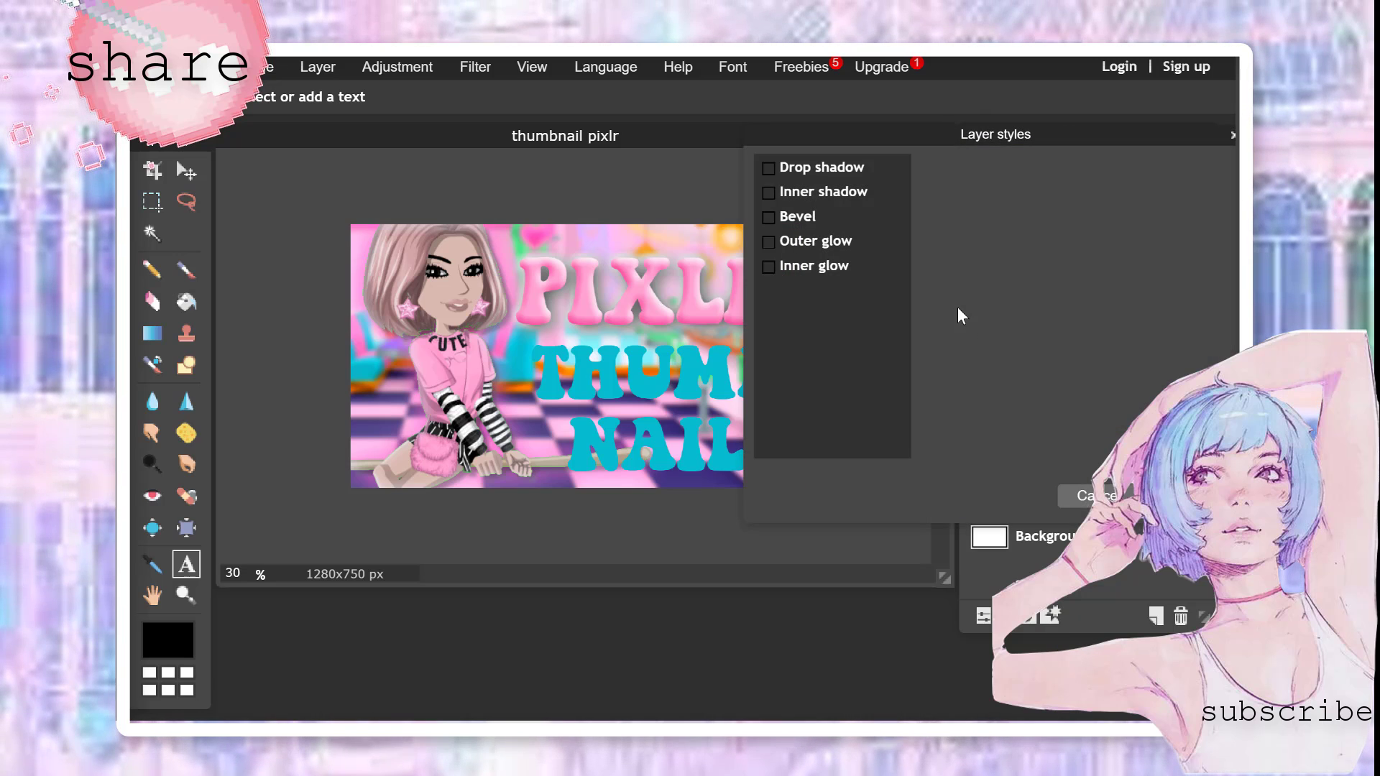
pyautogui.click(789, 216)
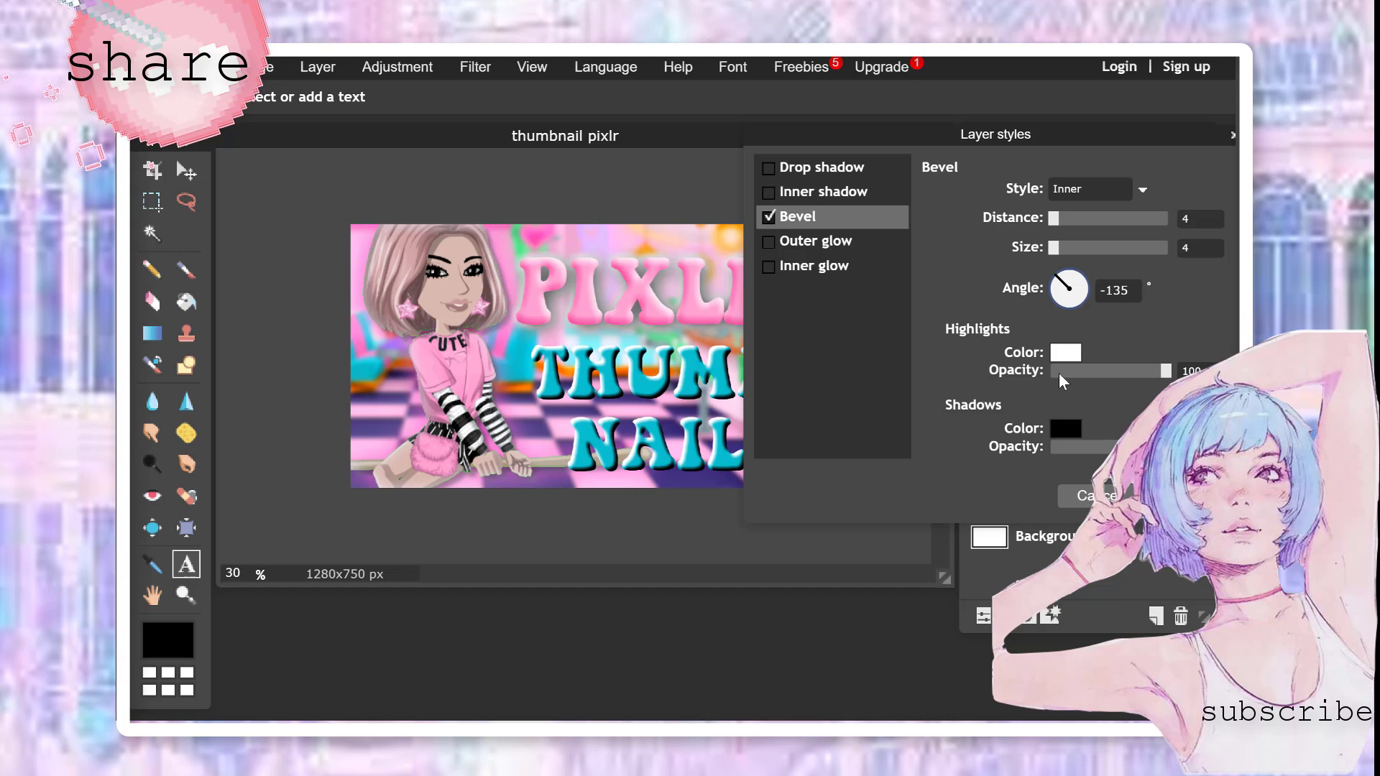
# Change the THUMB layer's bevel shadow color to a dark teal, 03626b, based on the blue of the lettering
pyautogui.click(1061, 428)
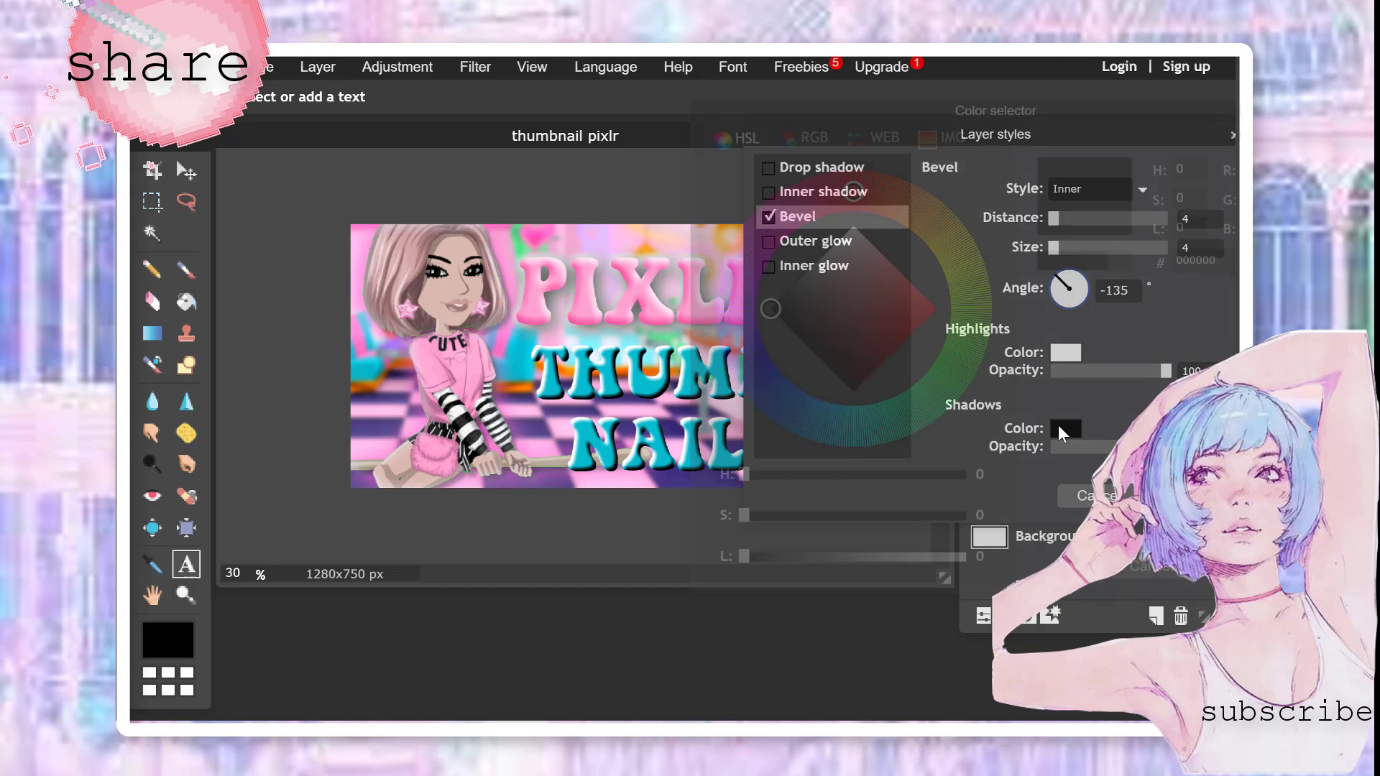
pyautogui.click(753, 360)
pyautogui.moveTo(895, 286)
pyautogui.mouseDown()
pyautogui.moveTo(909, 295)
pyautogui.moveTo(897, 286)
pyautogui.mouseUp()
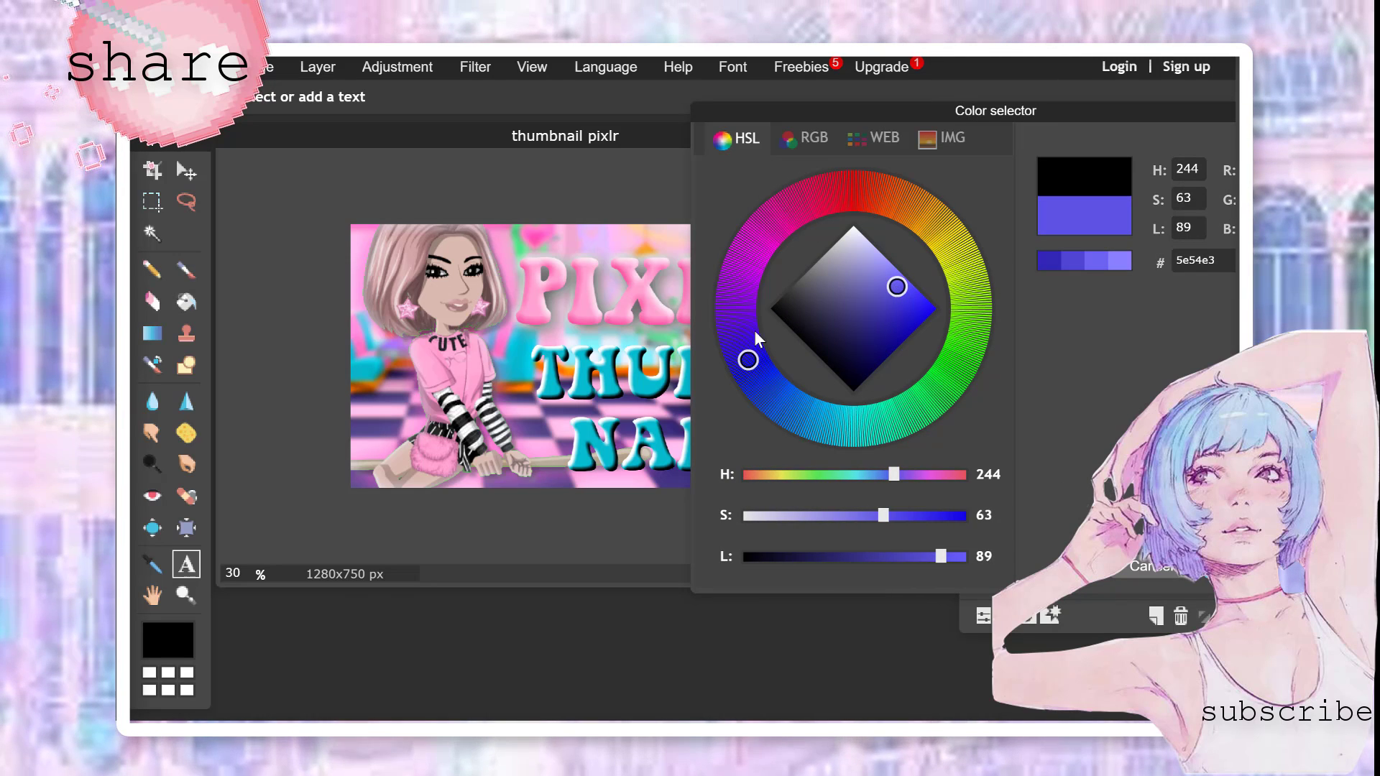
pyautogui.click(651, 372)
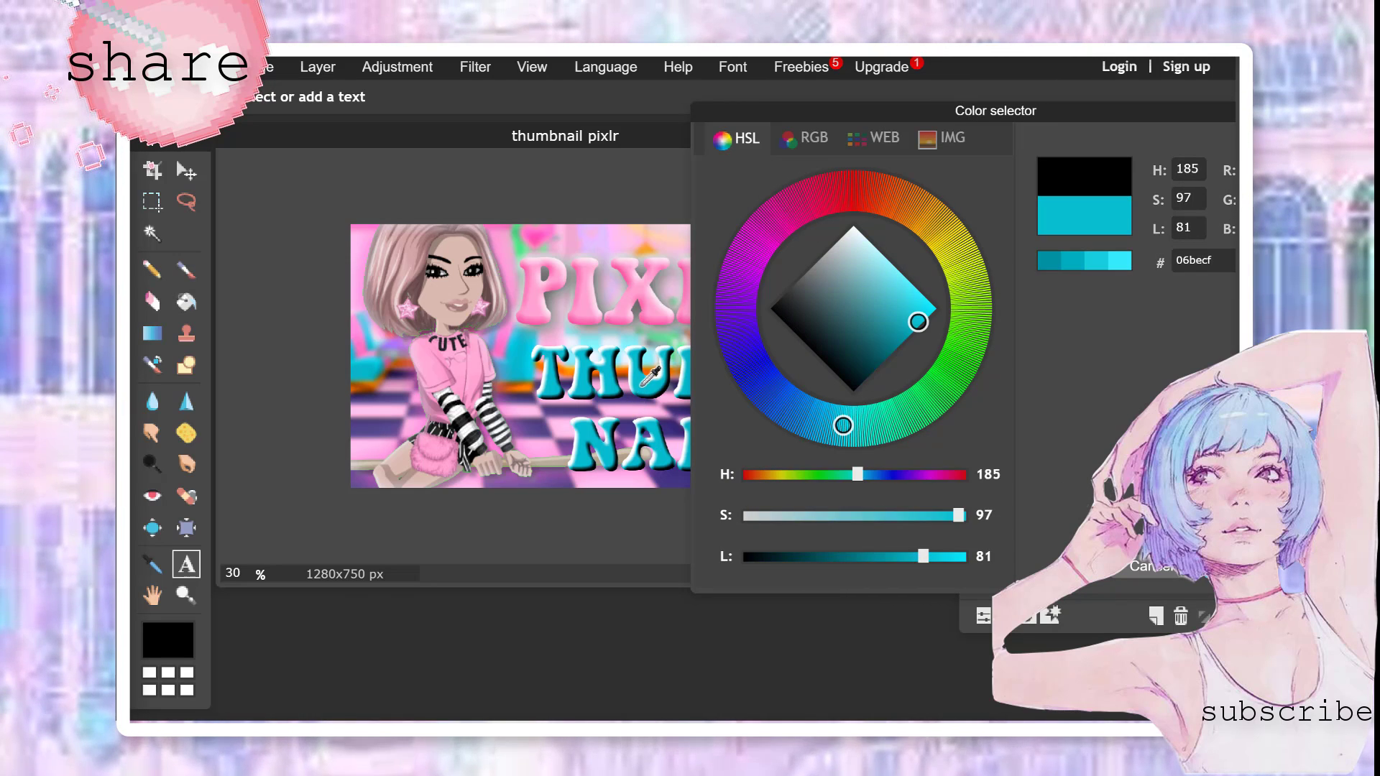
pyautogui.moveTo(913, 560); pyautogui.dragTo(859, 560)
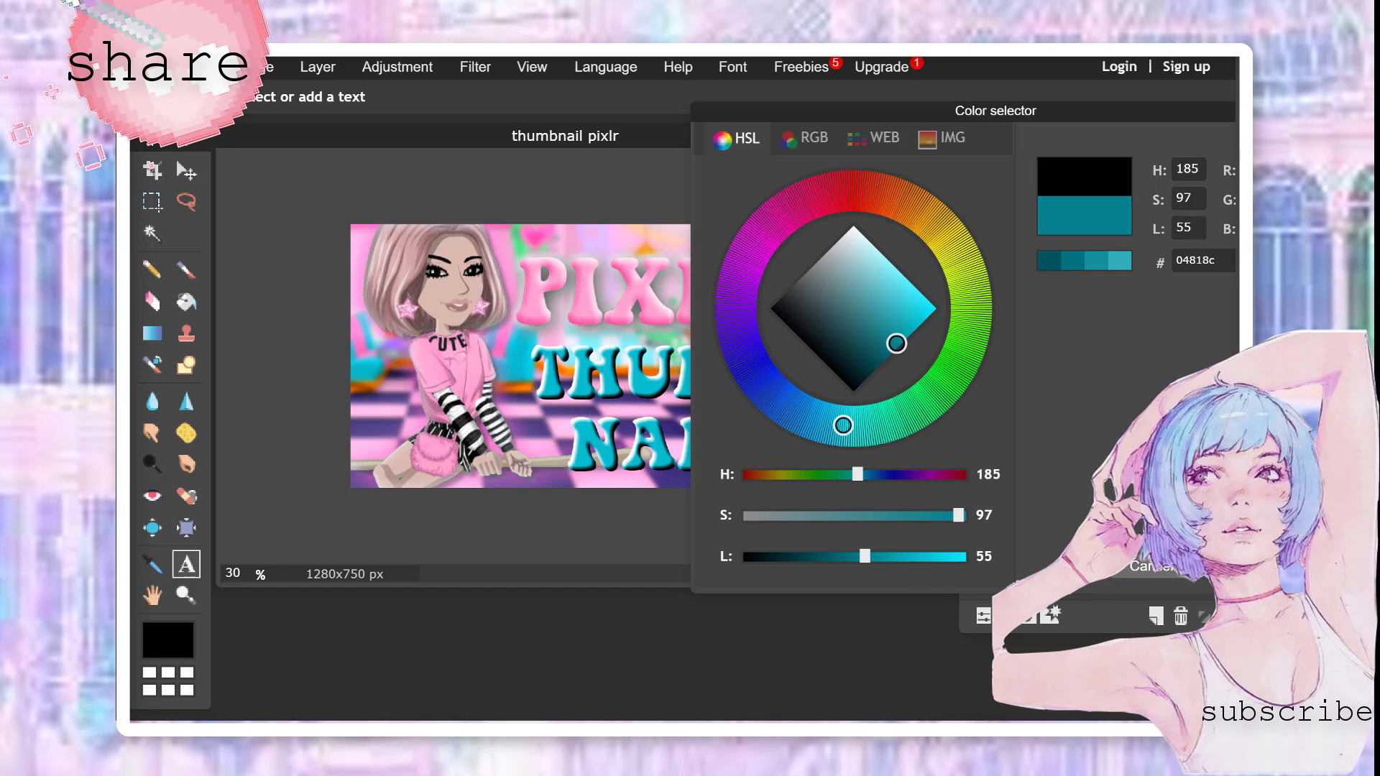
pyautogui.click(836, 557)
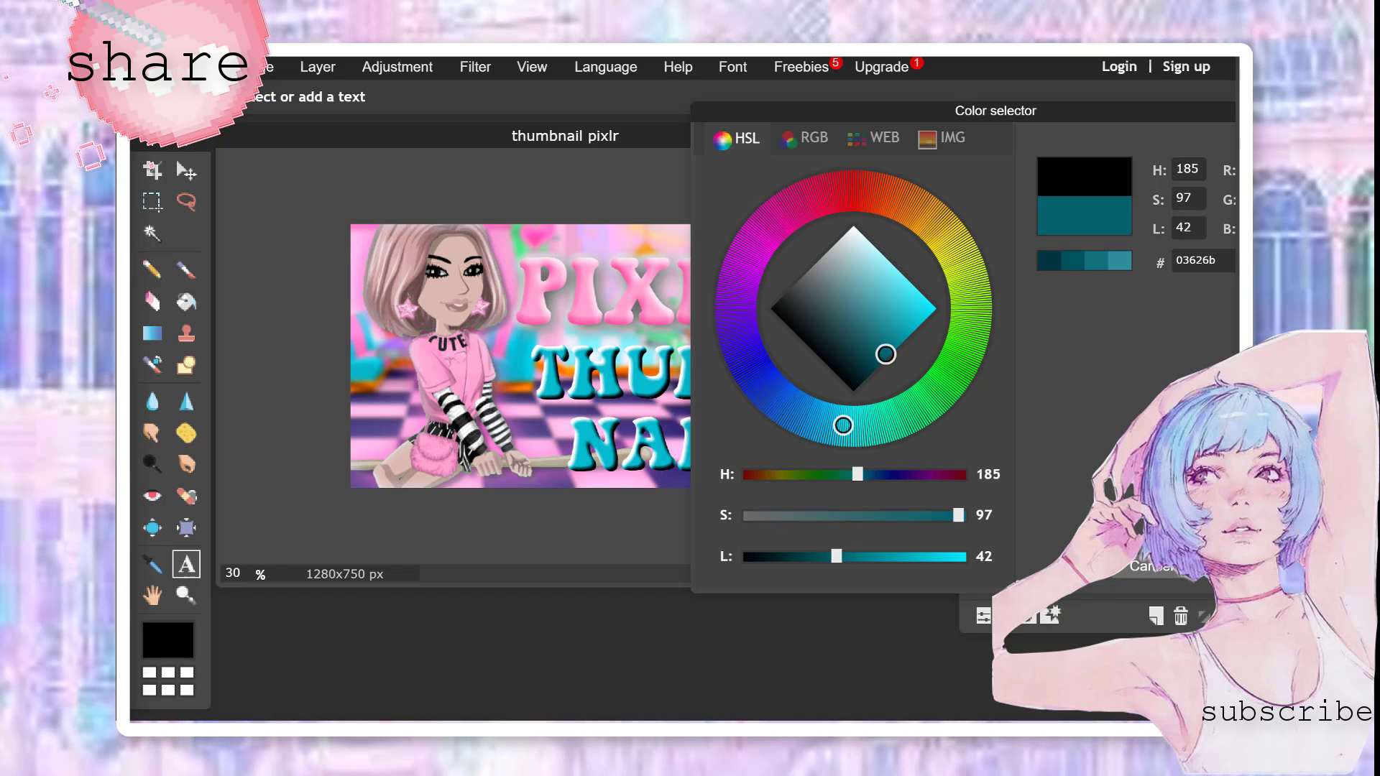
pyautogui.click(1234, 567)
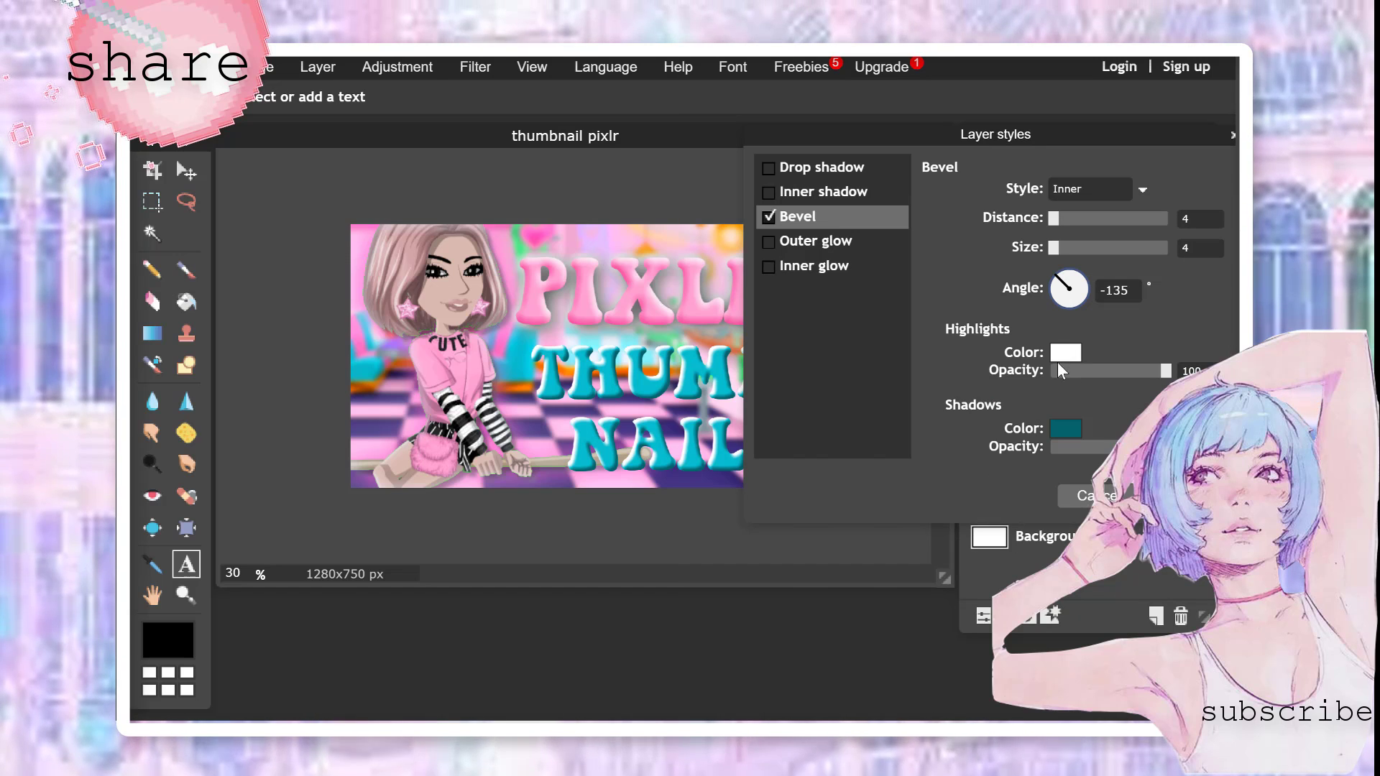
# Set the THUMB bevel's highlight opacity to 76 and size to 8, and add a black drop shadow with distance 5 and size 9
pyautogui.click(1139, 377)
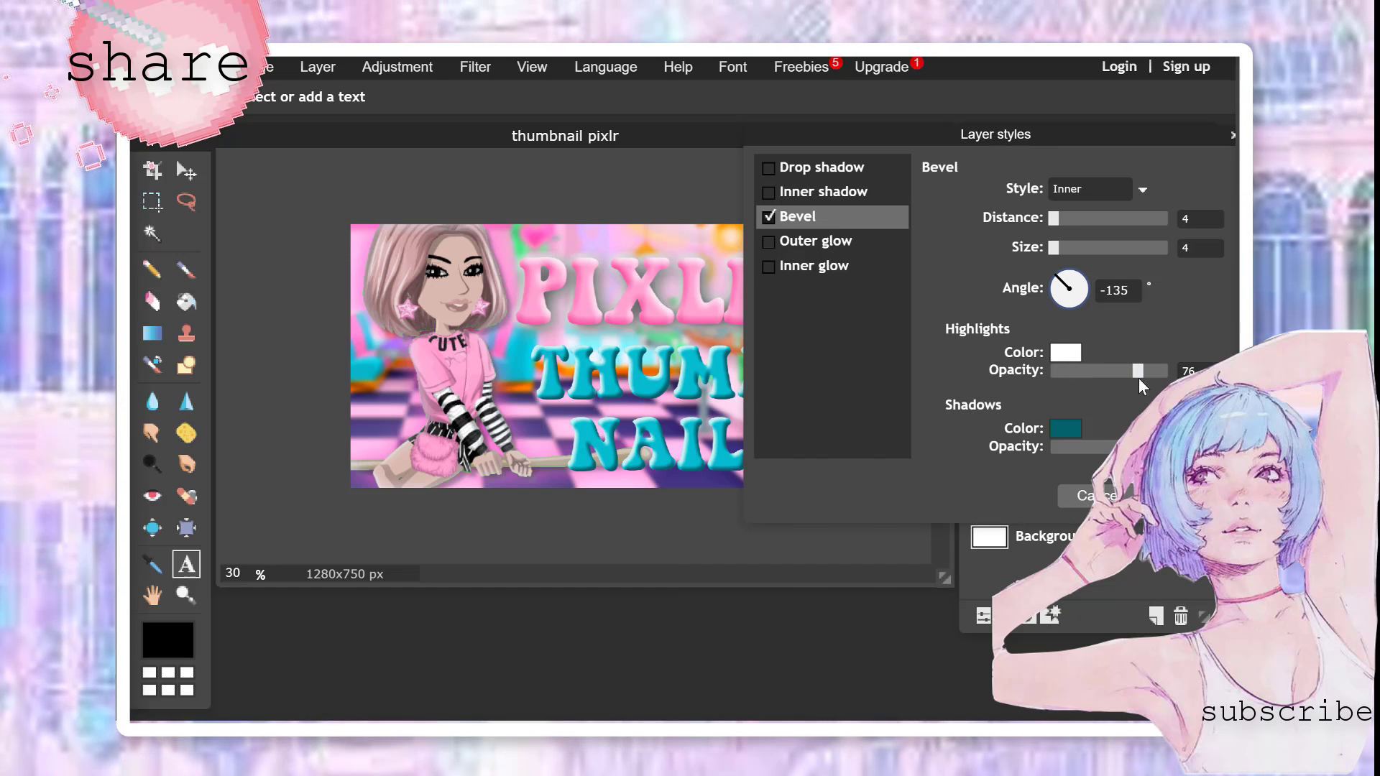
pyautogui.click(1060, 248)
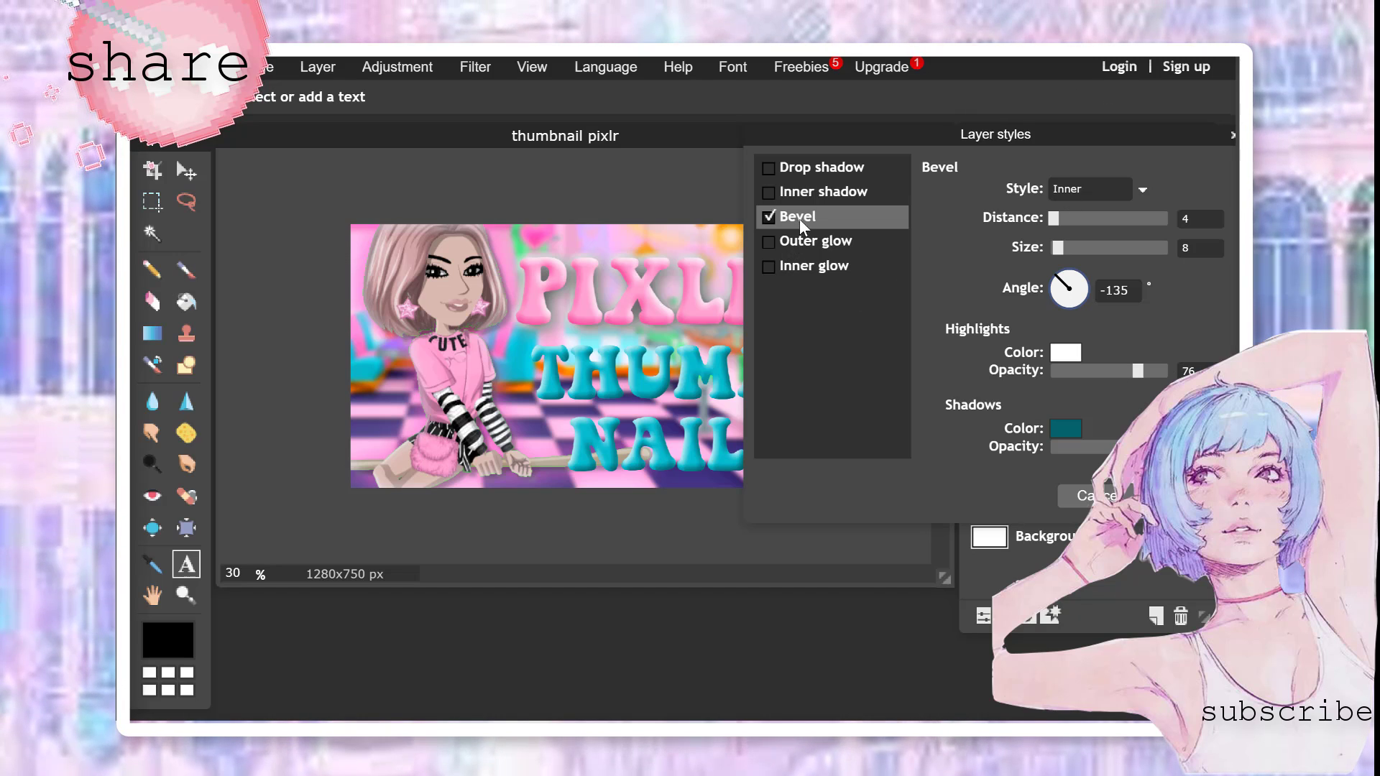
pyautogui.click(788, 169)
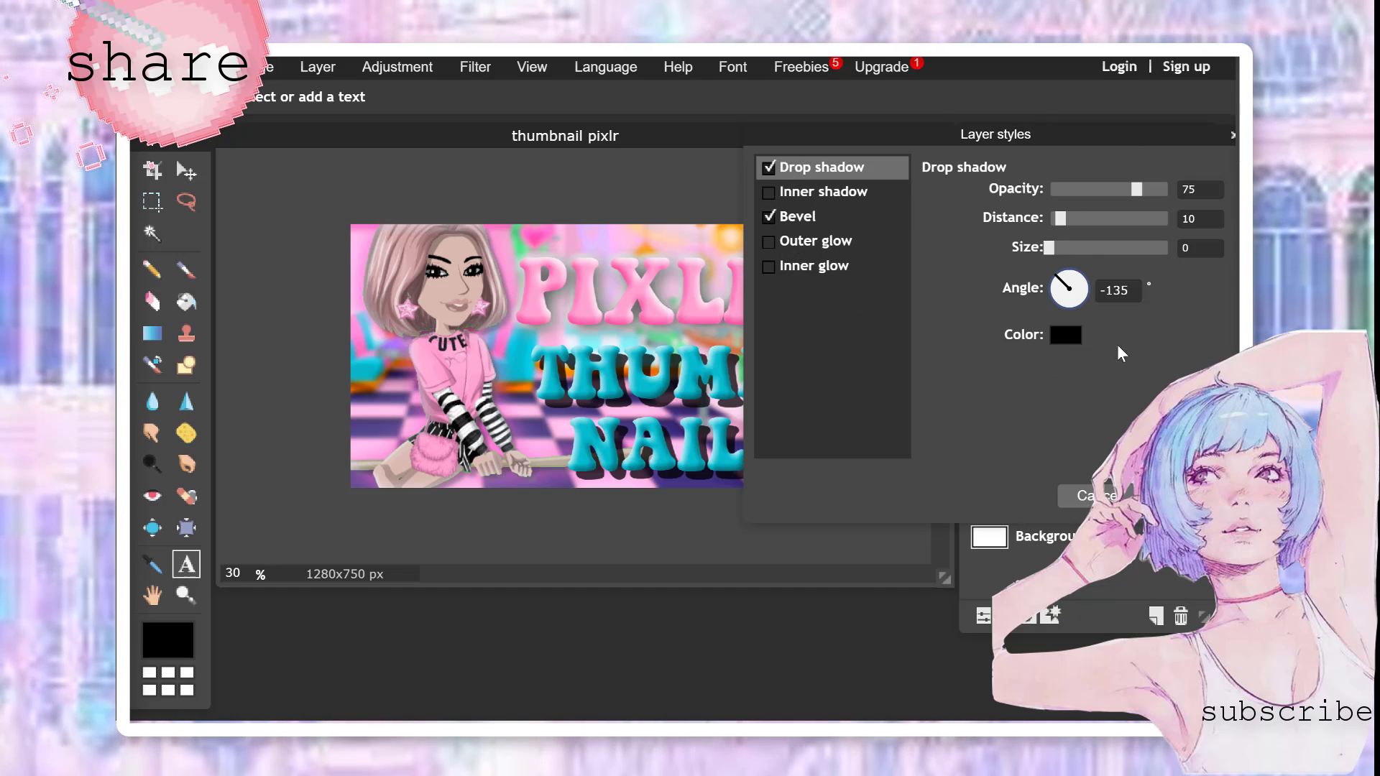
pyautogui.moveTo(1063, 217); pyautogui.dragTo(1058, 245)
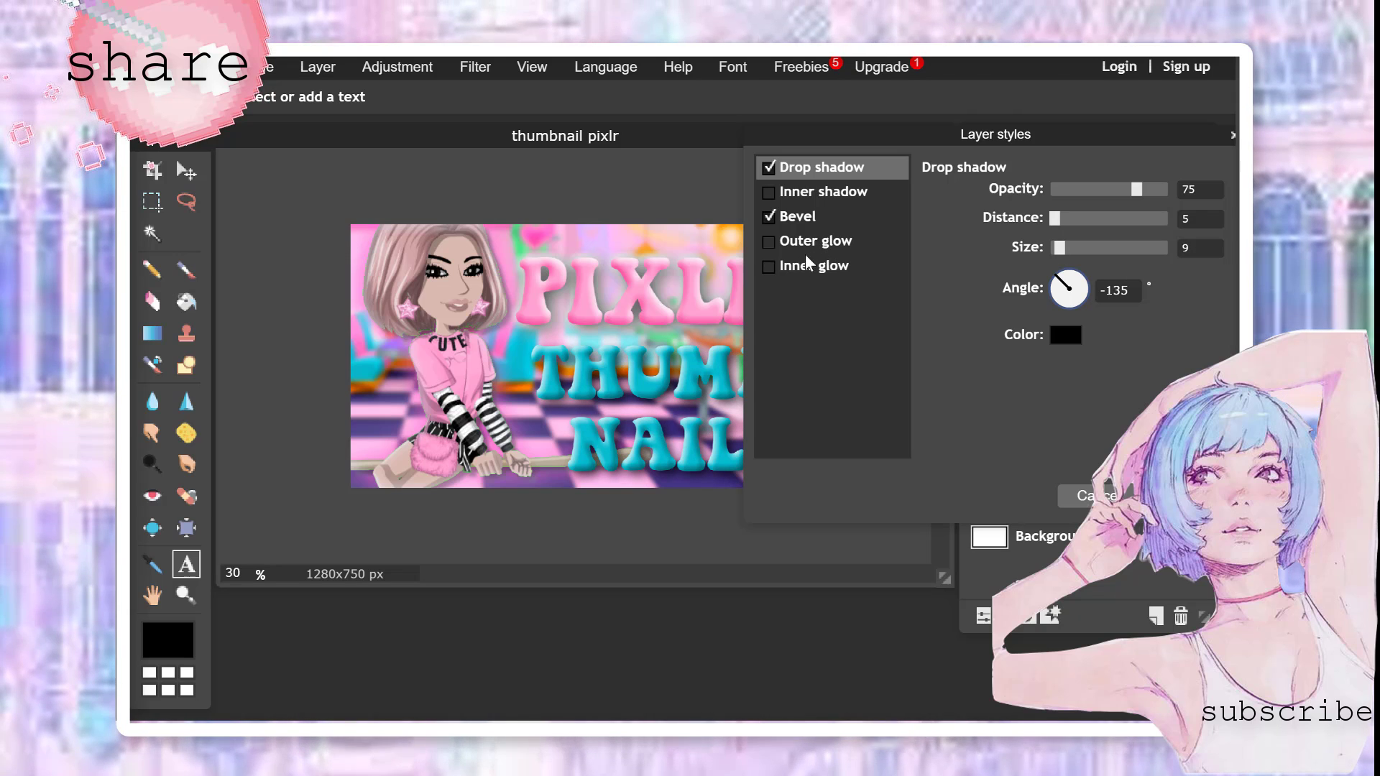
# Add a white outer glow of size 14 to the THUMB layer and apply its layer styles
pyautogui.click(791, 241)
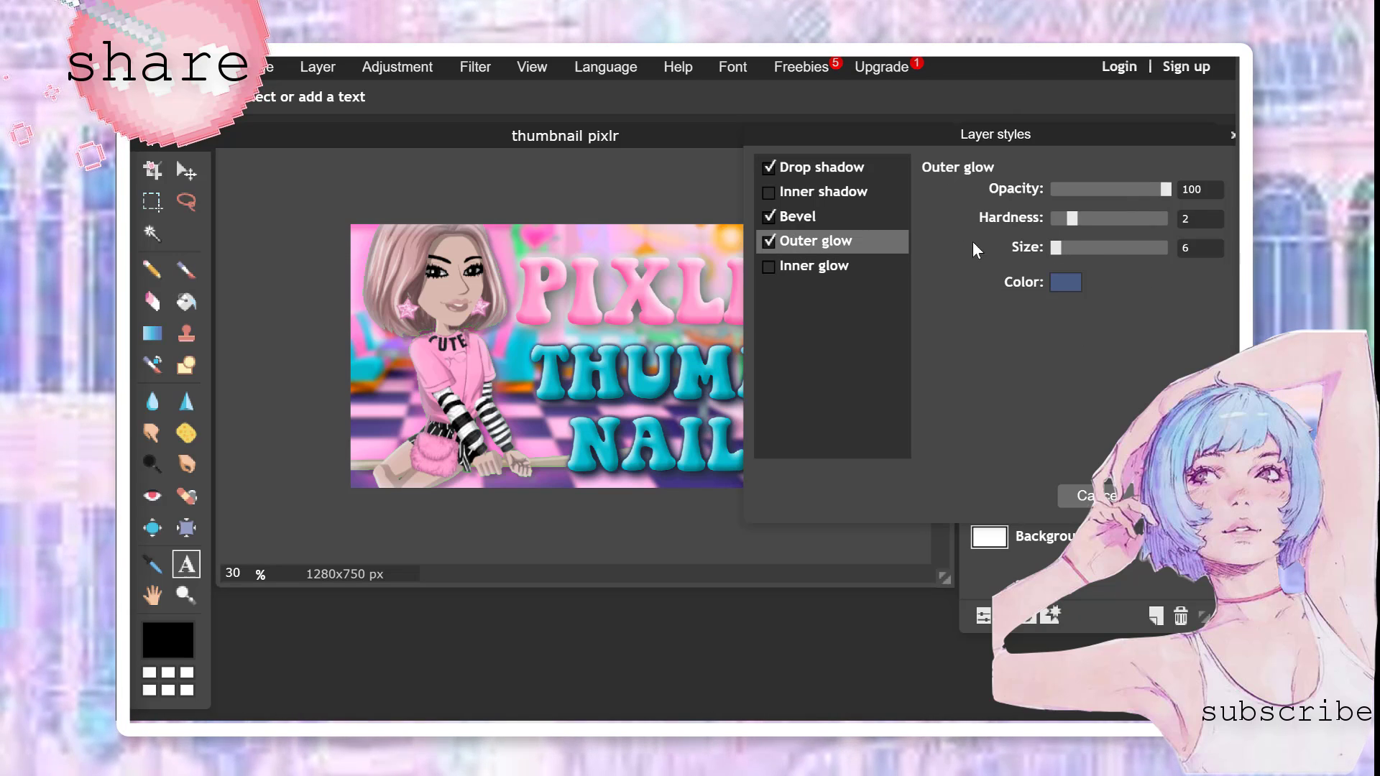
pyautogui.click(1058, 283)
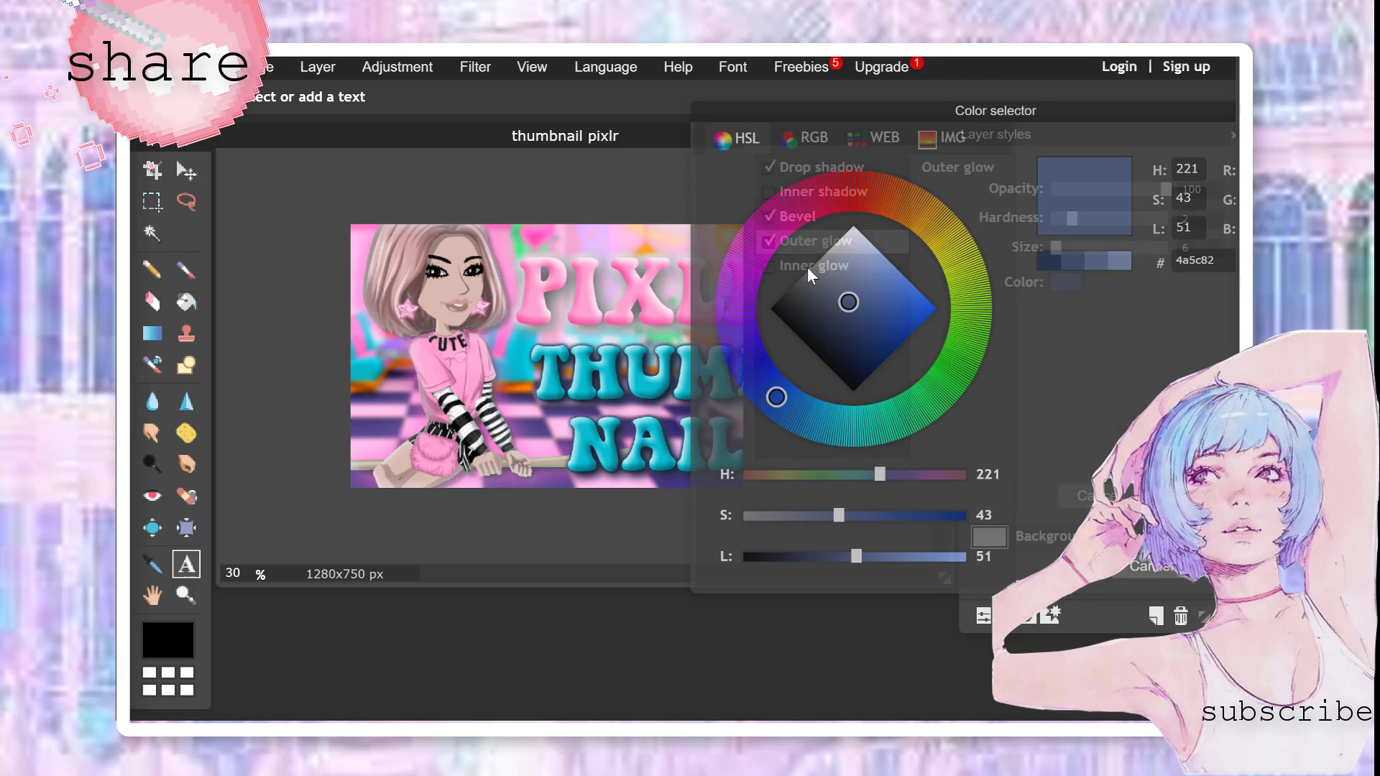
pyautogui.moveTo(858, 253); pyautogui.dragTo(857, 199)
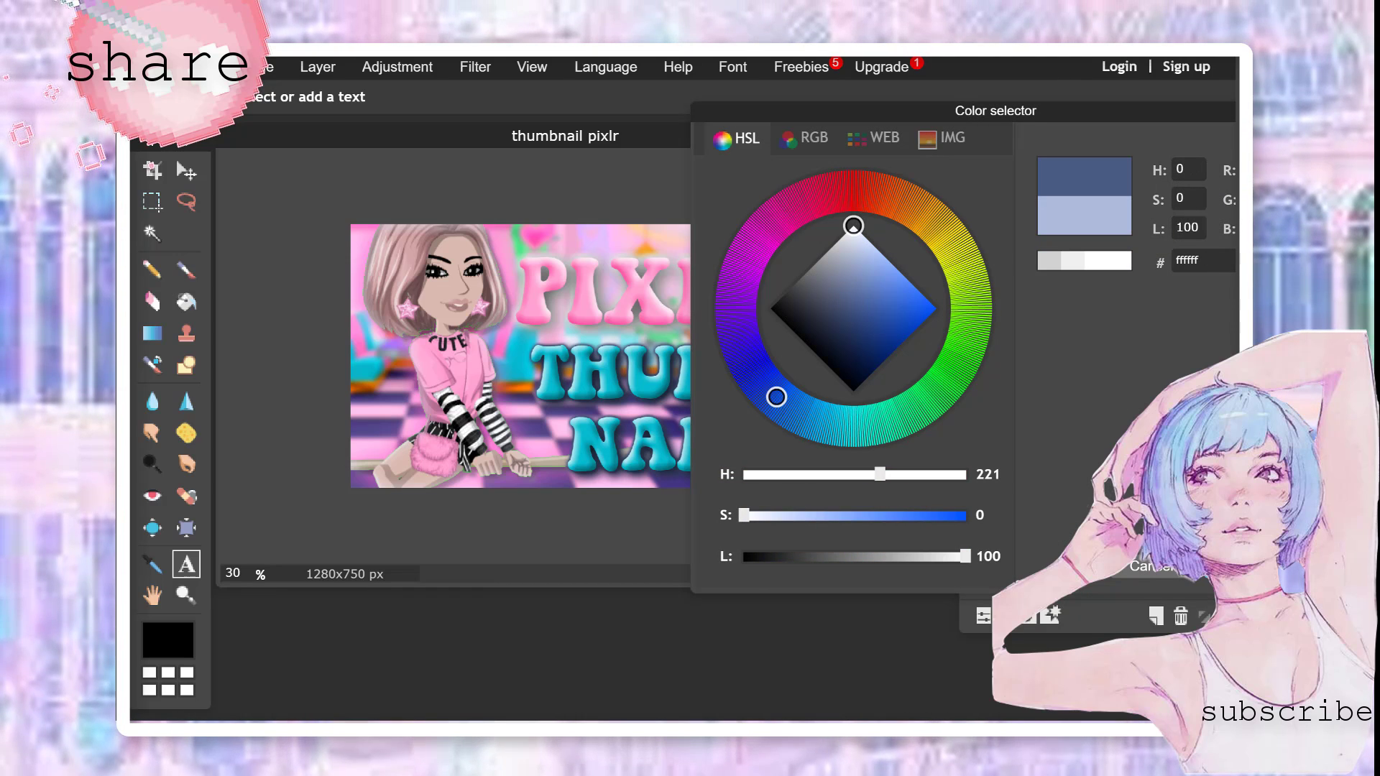
pyautogui.click(1231, 566)
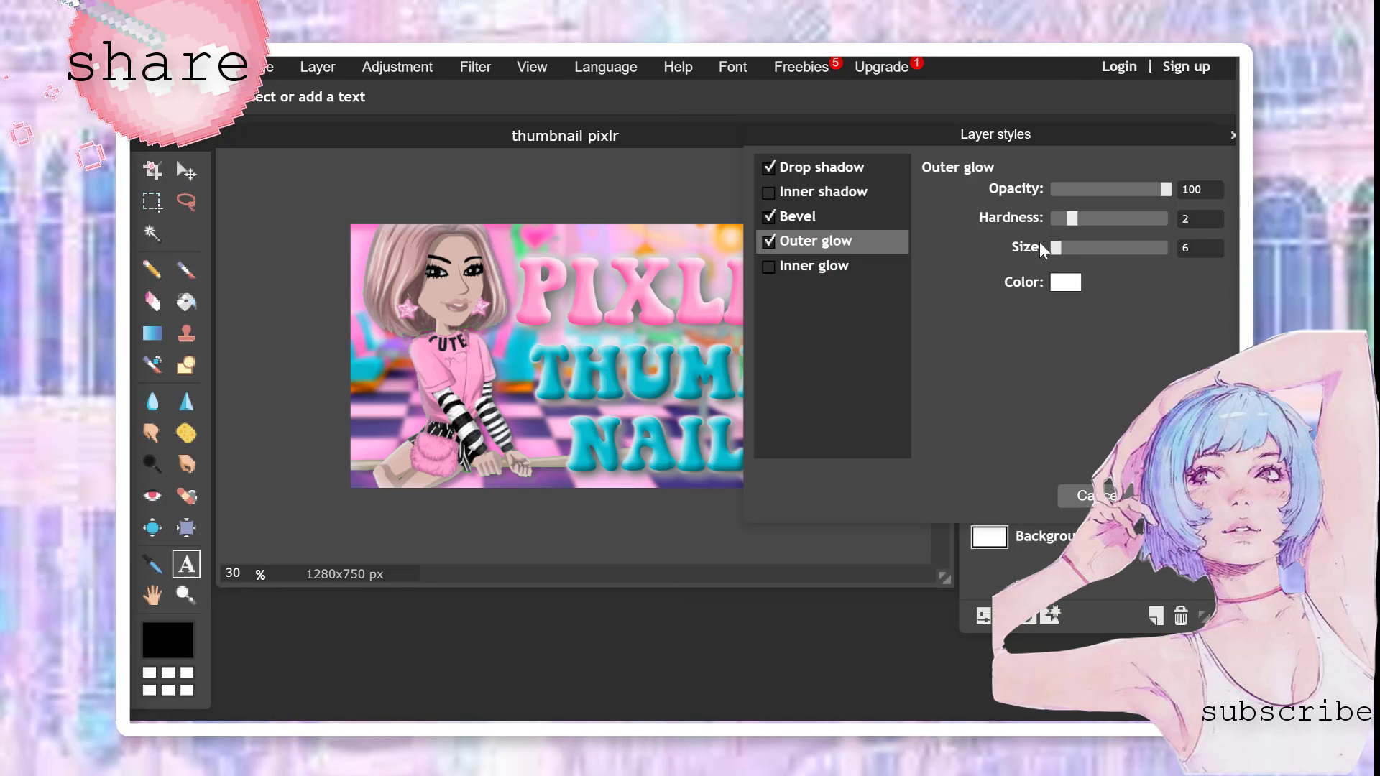
pyautogui.moveTo(1056, 251); pyautogui.dragTo(1064, 250)
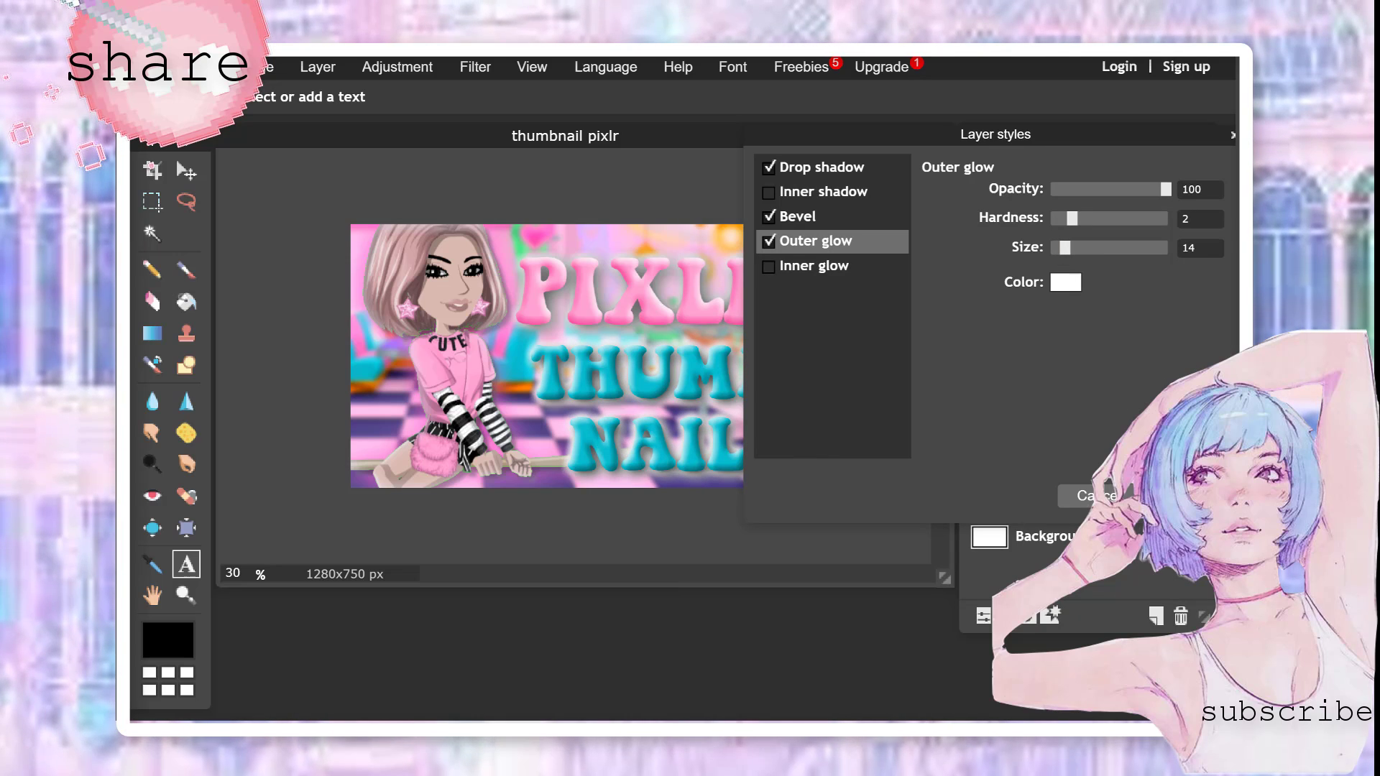
pyautogui.click(1183, 496)
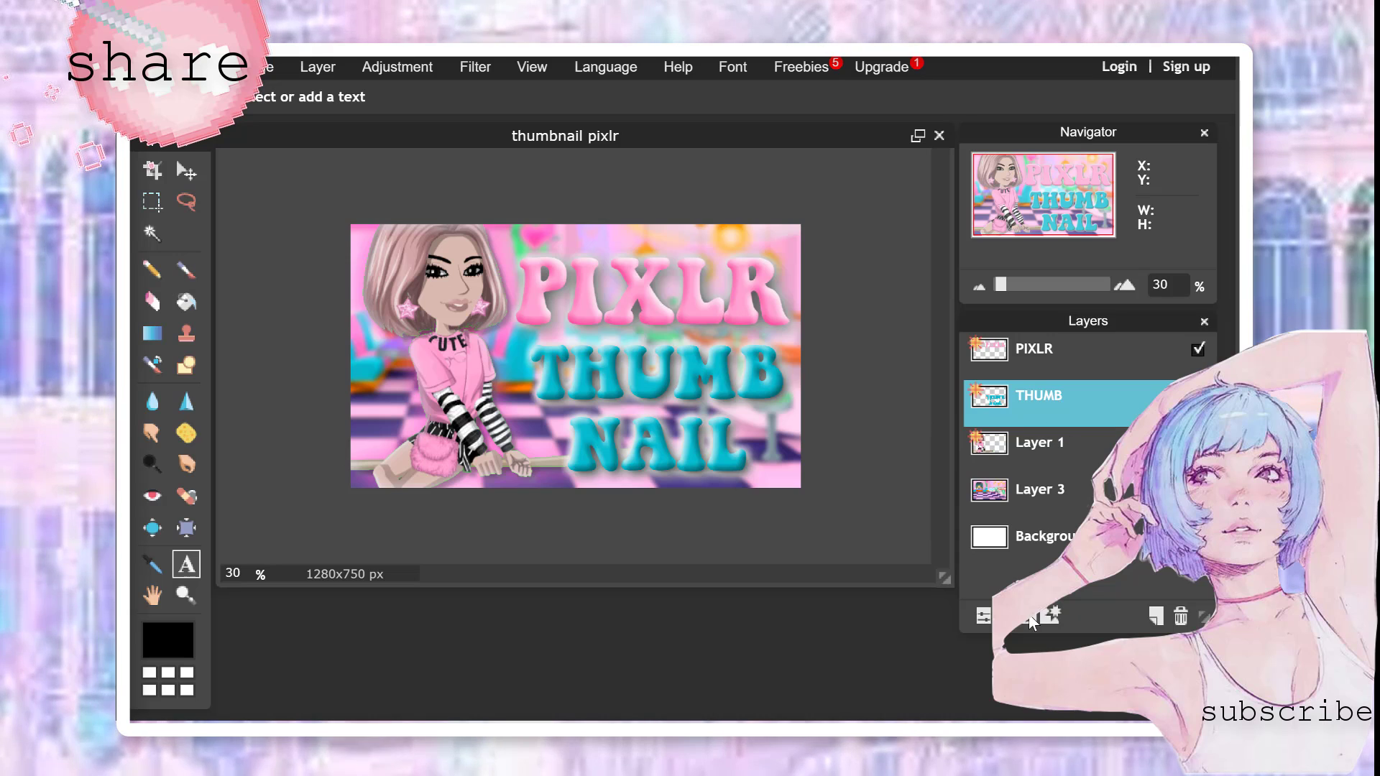
# Adjust the THUMB layer's outer glow to hardness 1 and size 23, keeping opacity at 100
pyautogui.click(1051, 616)
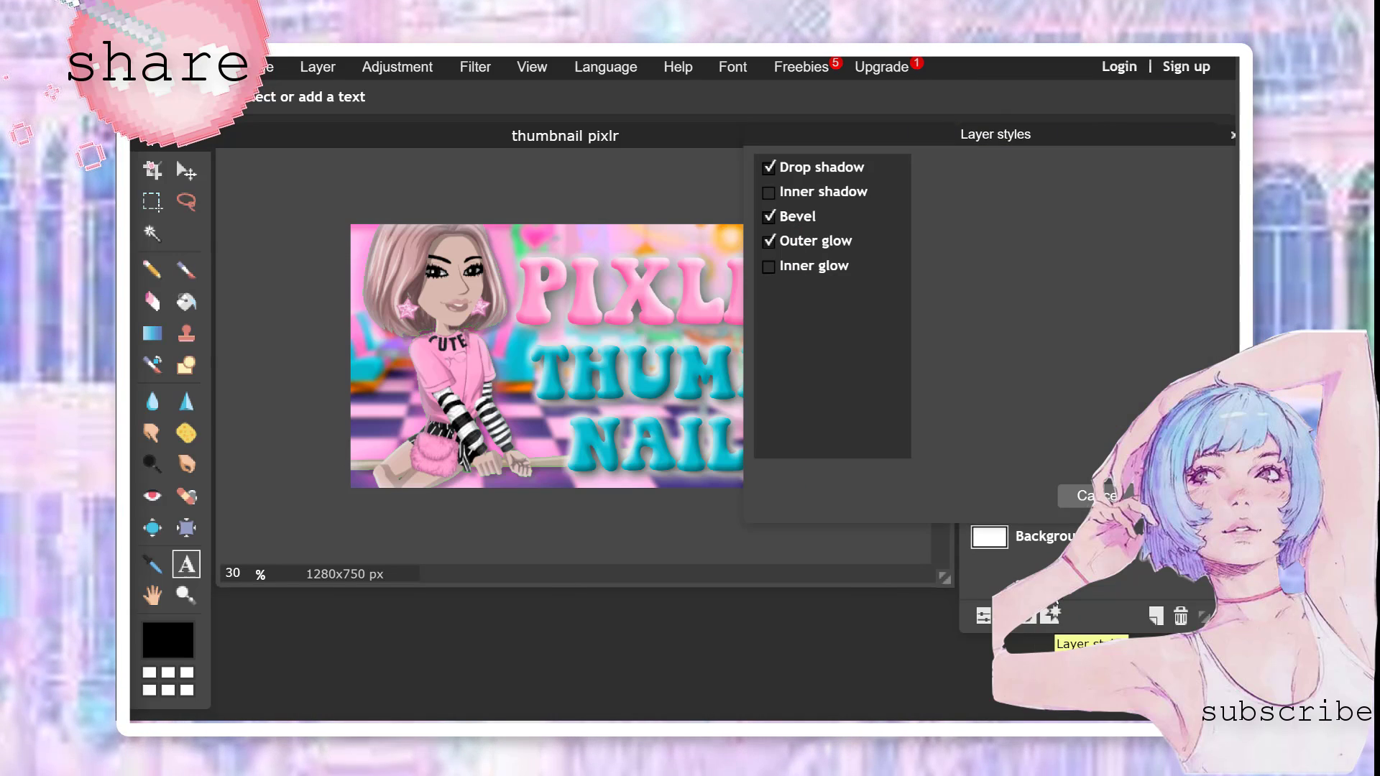
pyautogui.click(825, 238)
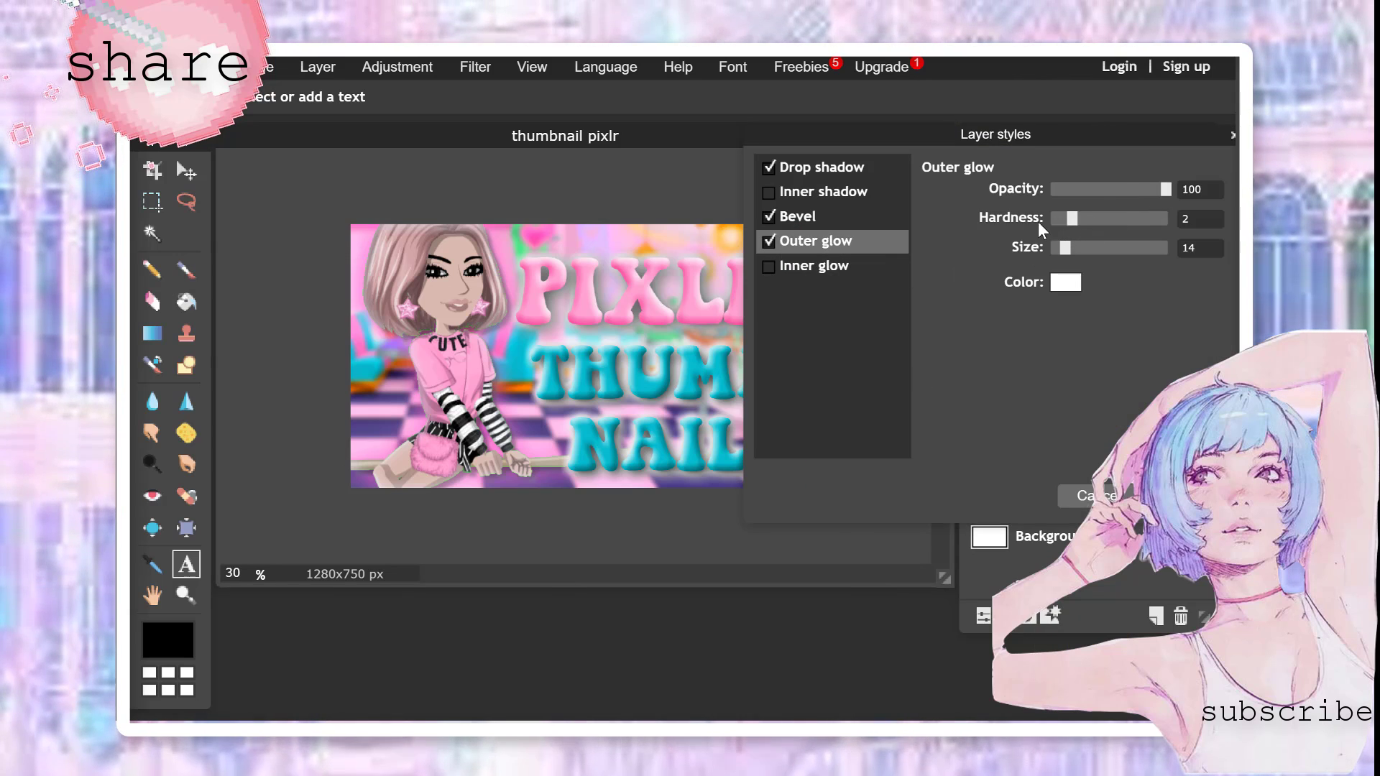
pyautogui.moveTo(1072, 219); pyautogui.dragTo(1061, 218)
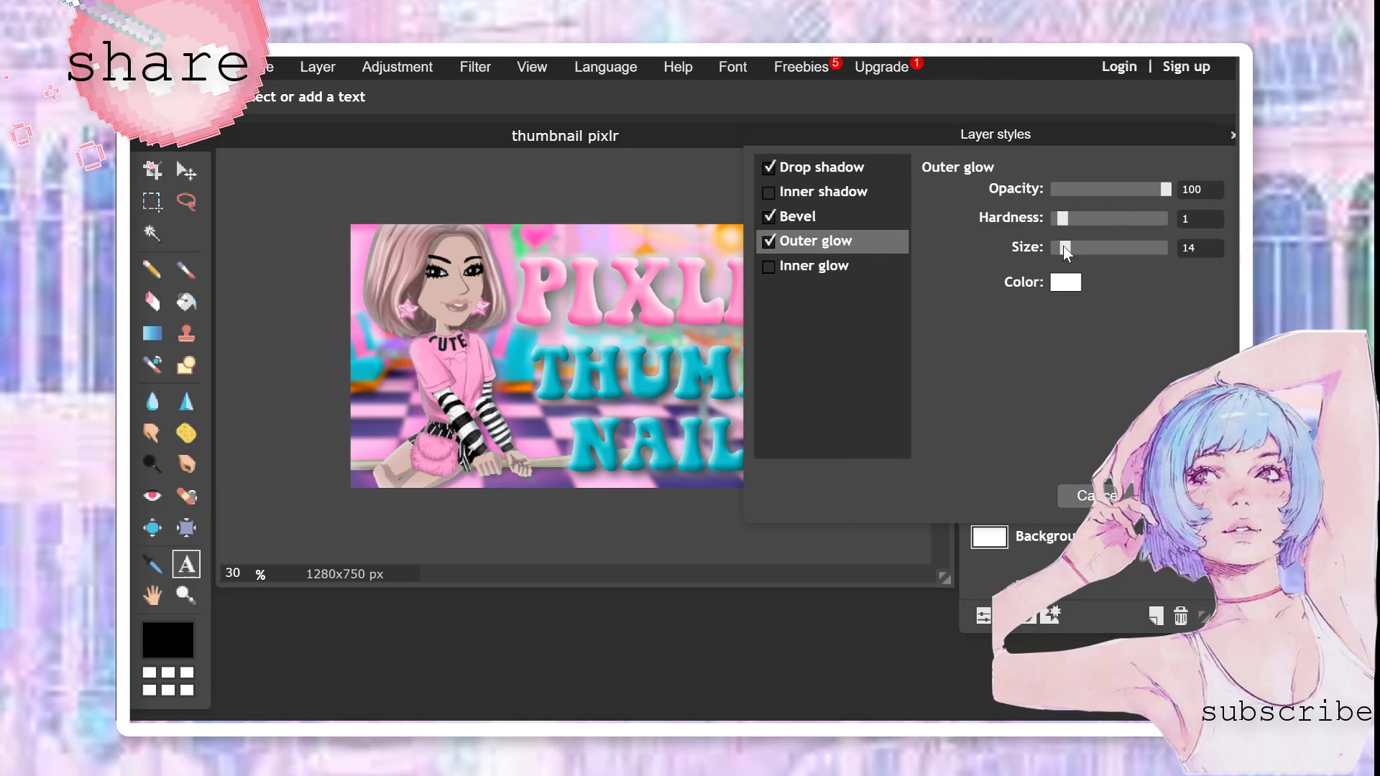
pyautogui.moveTo(1069, 247); pyautogui.dragTo(1076, 248)
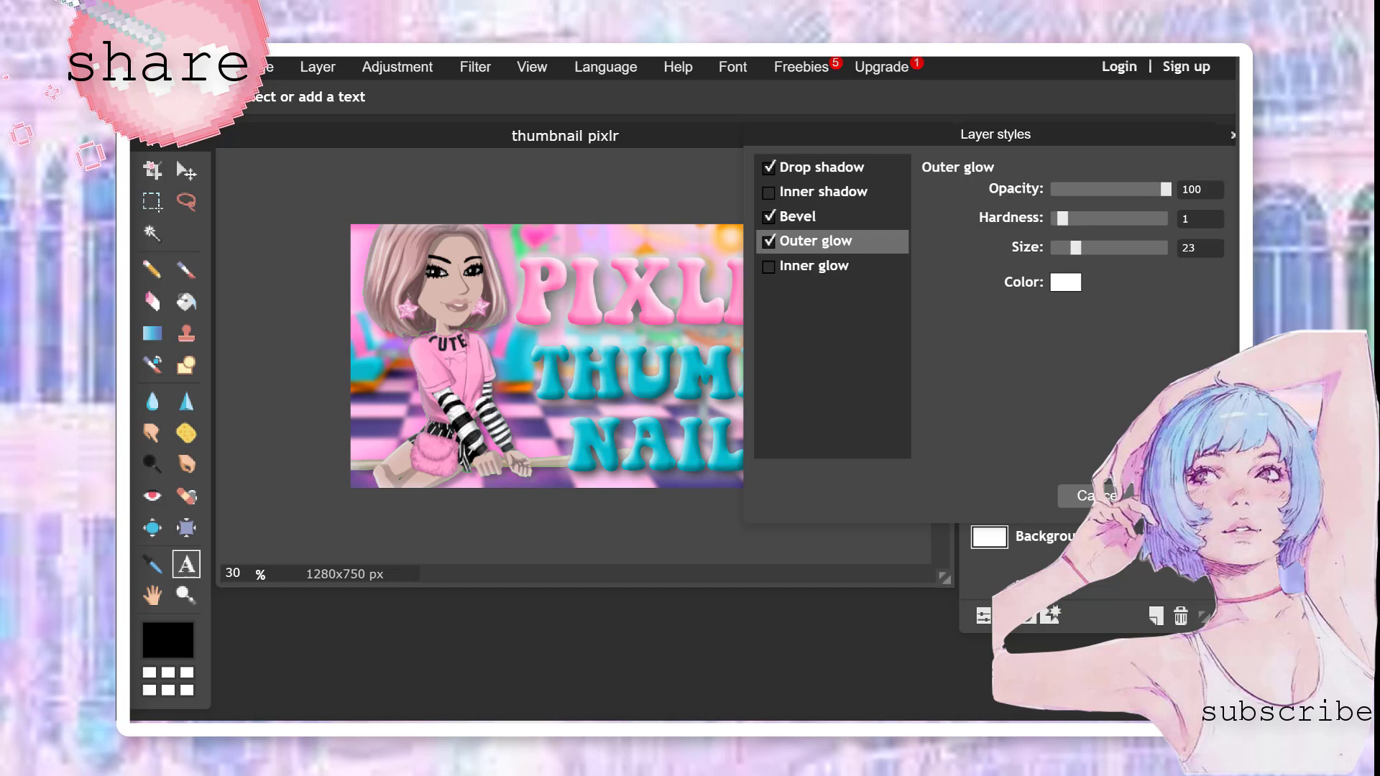
pyautogui.moveTo(1166, 188)
pyautogui.mouseDown()
pyautogui.moveTo(1149, 185)
pyautogui.moveTo(1166, 188)
pyautogui.mouseUp()
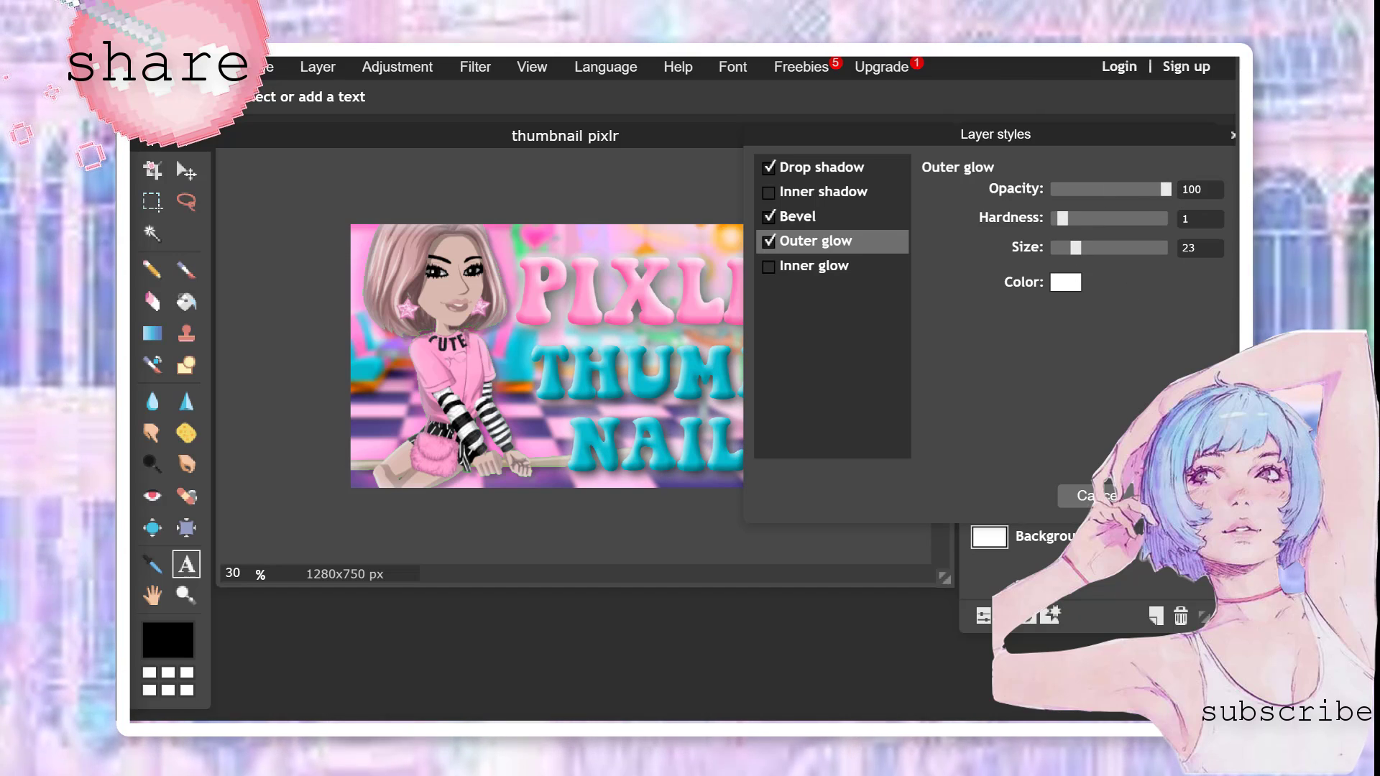
pyautogui.click(1183, 496)
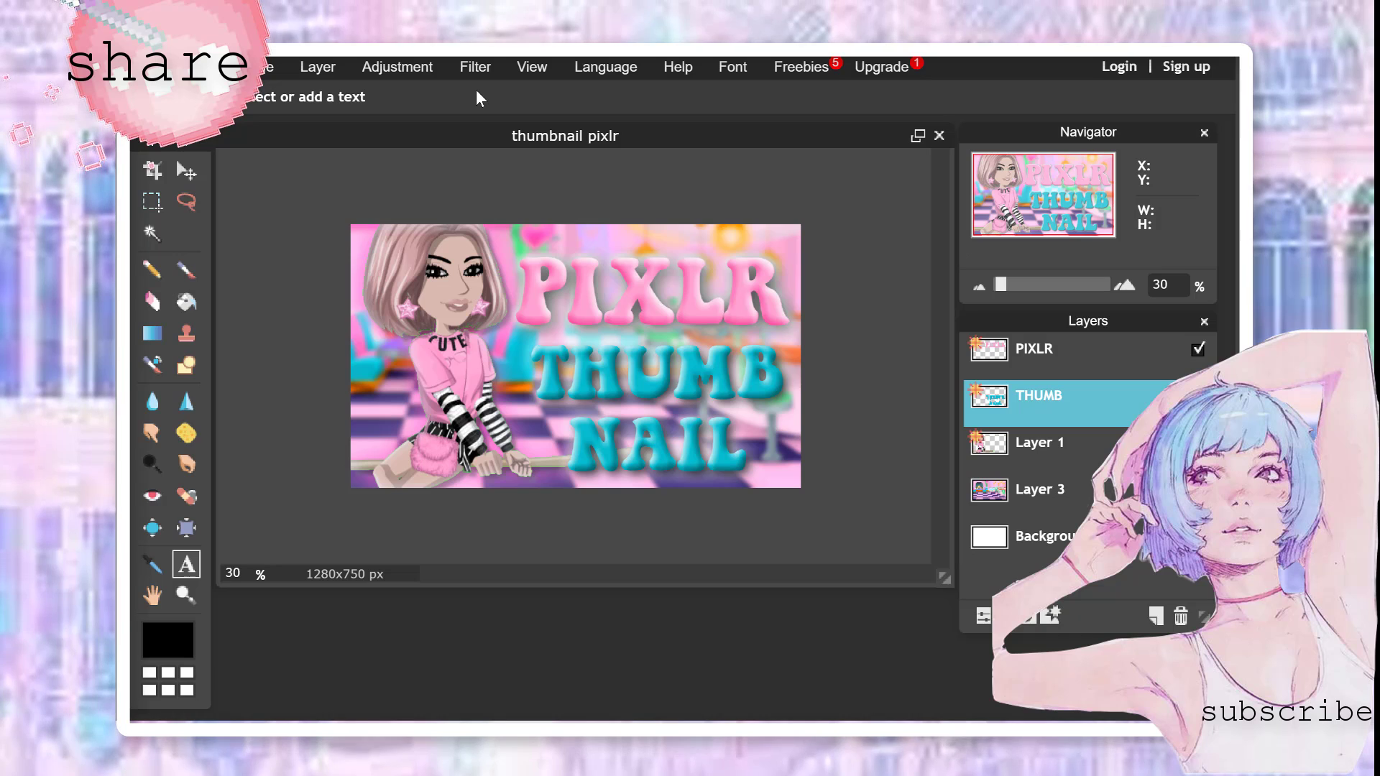
# Add a new empty layer above PIXLR and set the main color to pink fa6eaf sampled from the PIXLR lettering
pyautogui.click(1135, 349)
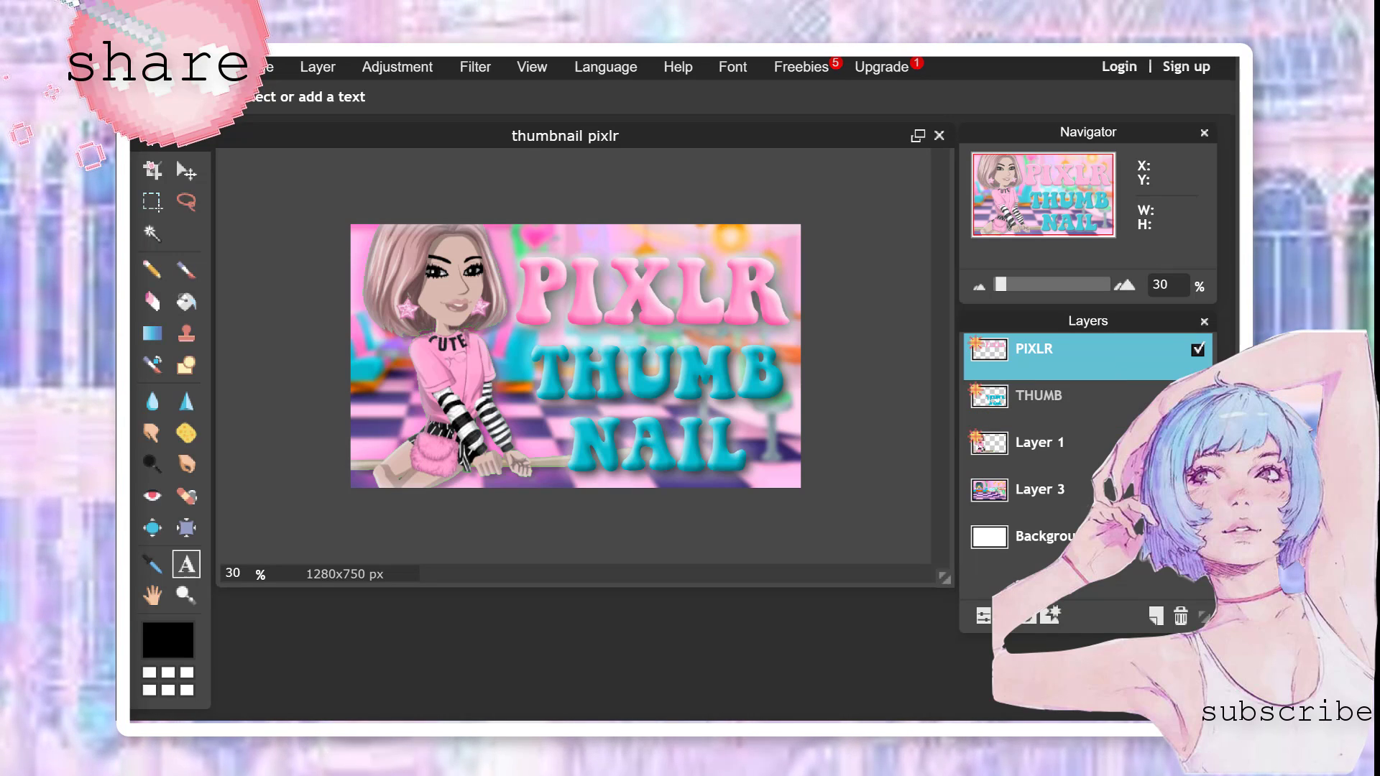
pyautogui.click(1156, 617)
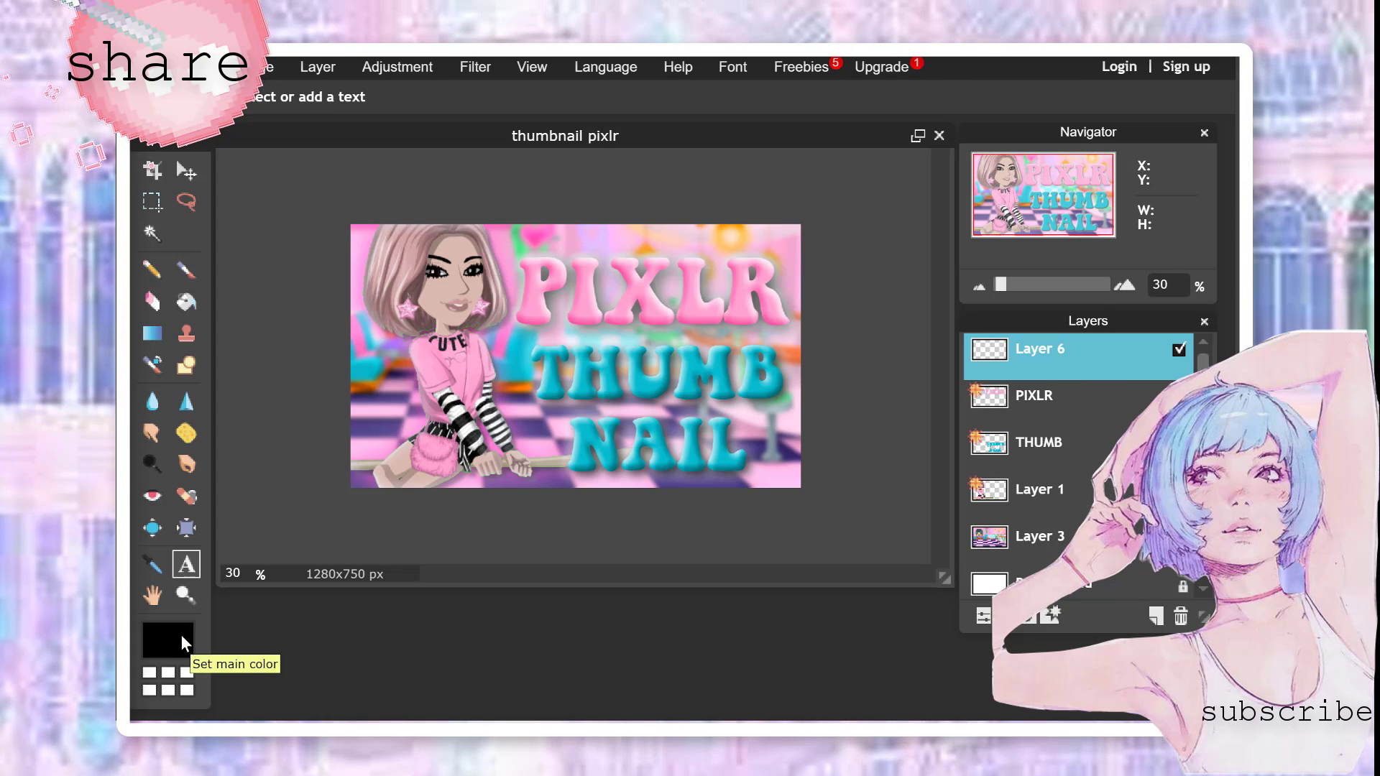
pyautogui.click(180, 651)
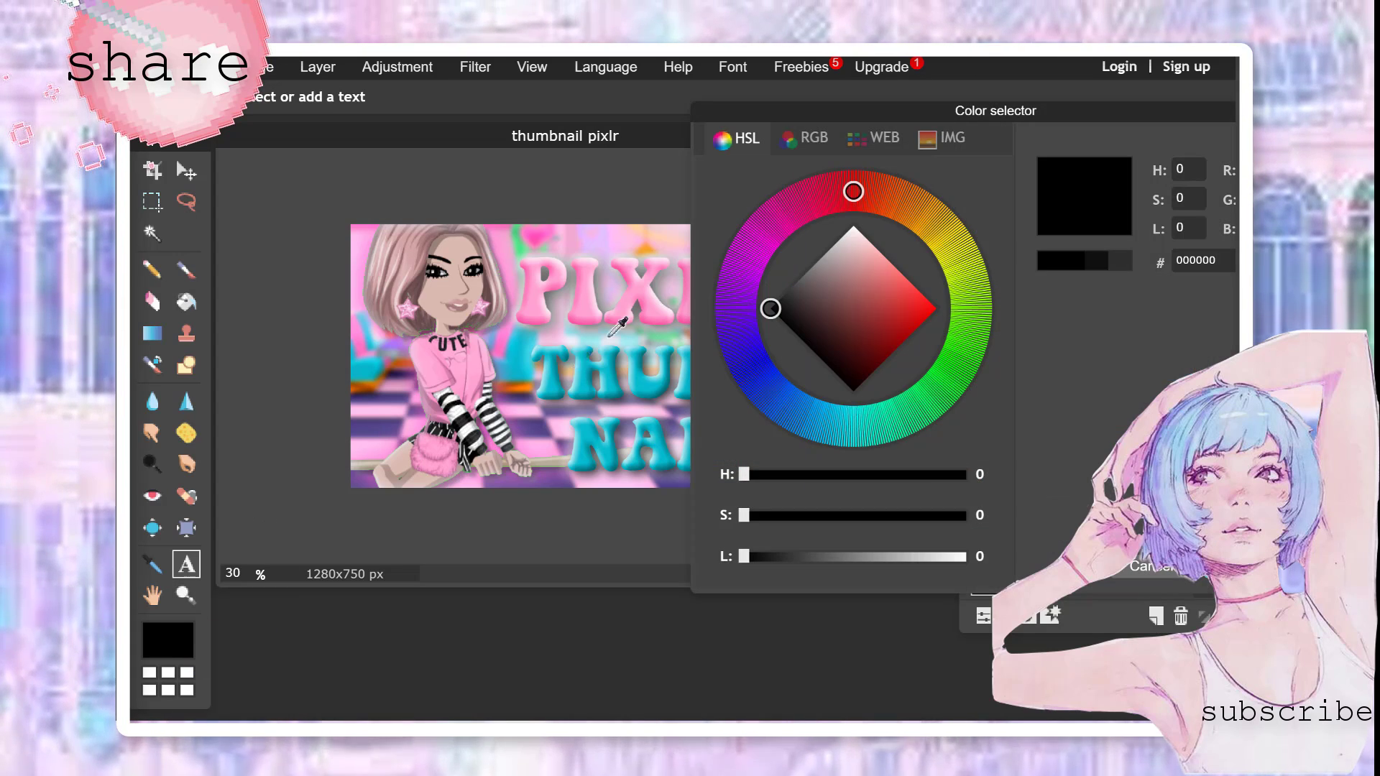
pyautogui.click(631, 308)
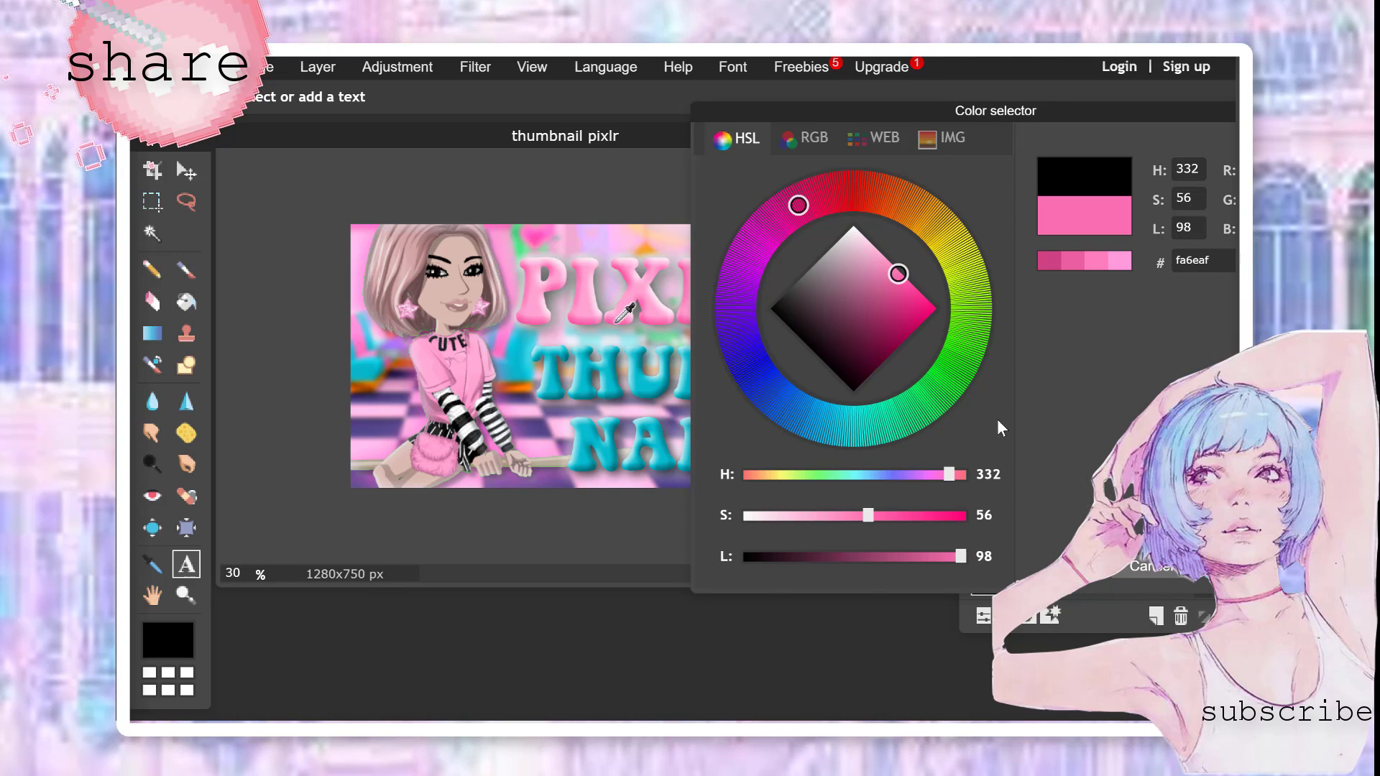
pyautogui.click(1222, 566)
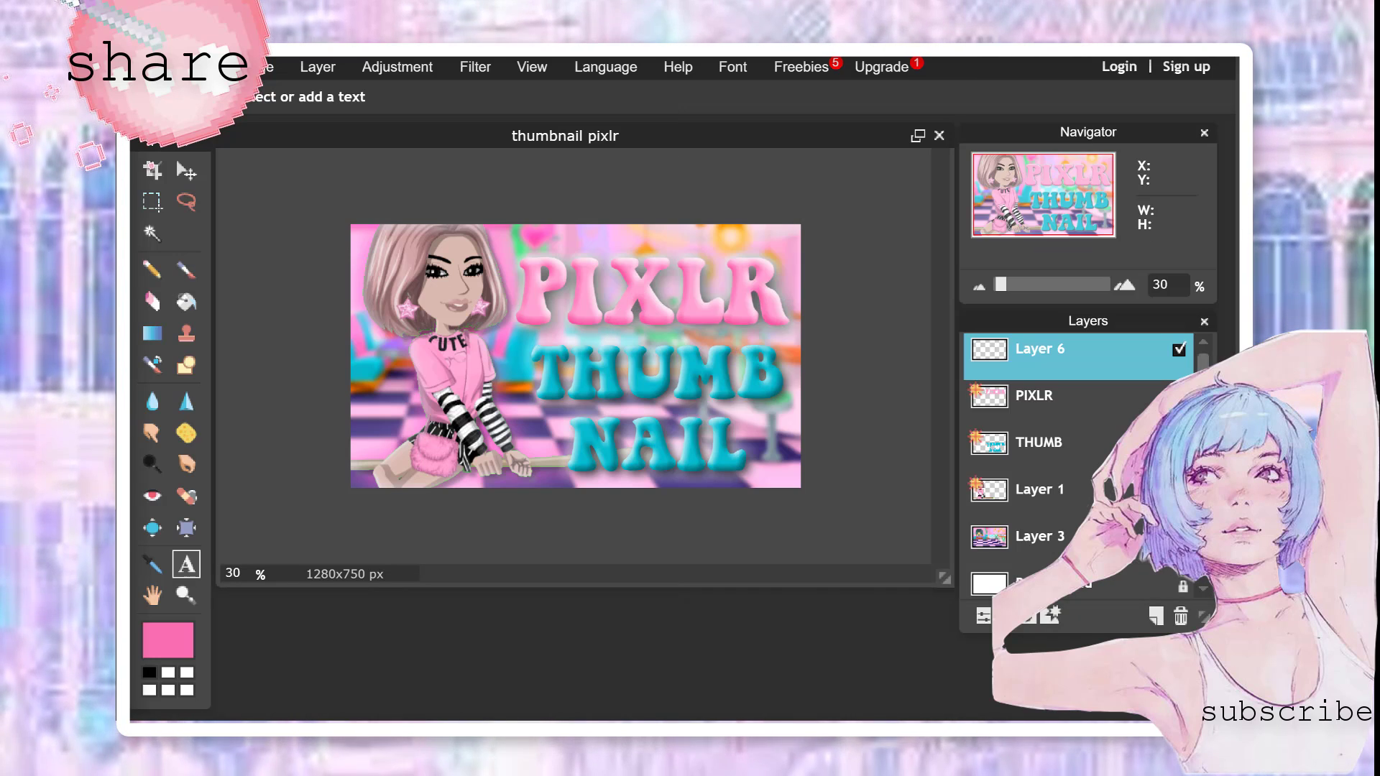
pyautogui.moveTo(1024, 360); pyautogui.dragTo(1050, 345)
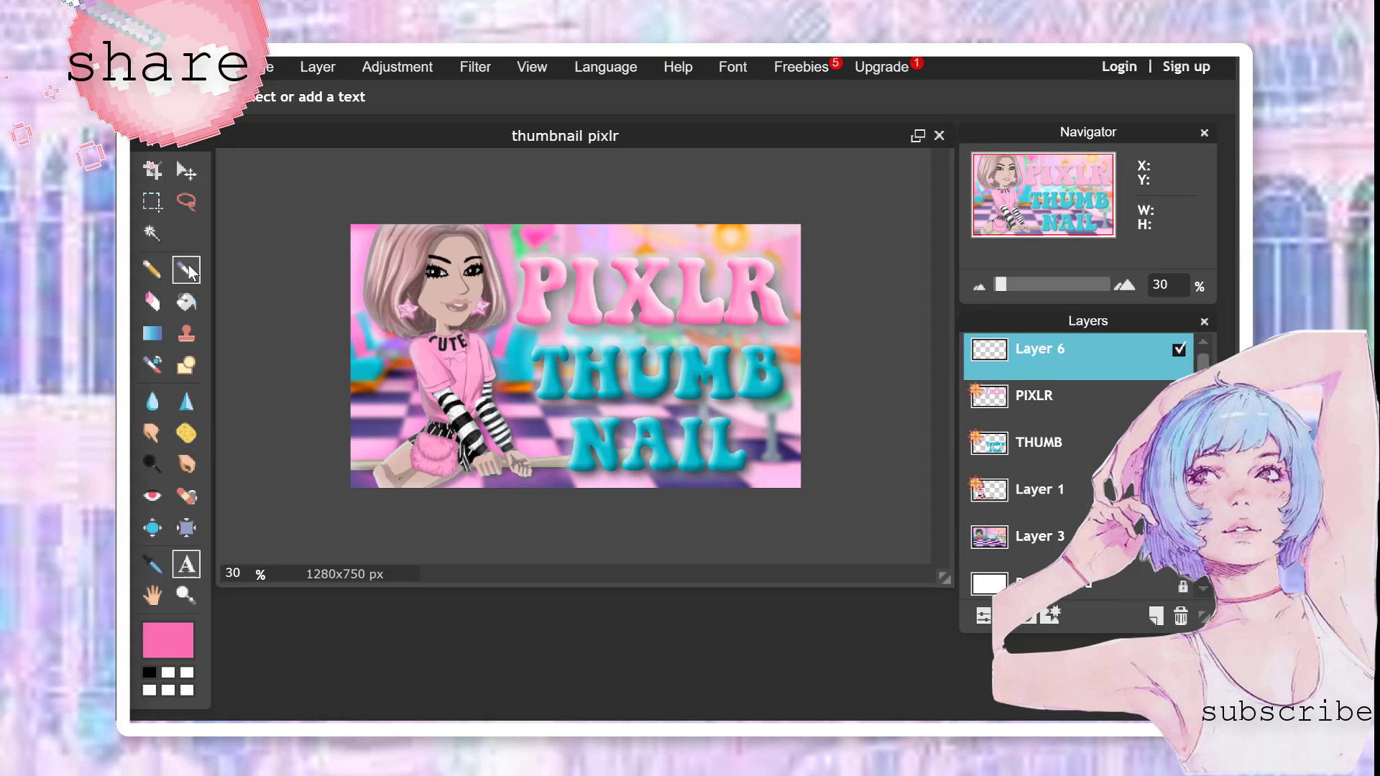
# Choose the Brush tool with the soft 200 preset and increase its diameter well beyond 200
pyautogui.press('b')
pyautogui.click(265, 99)
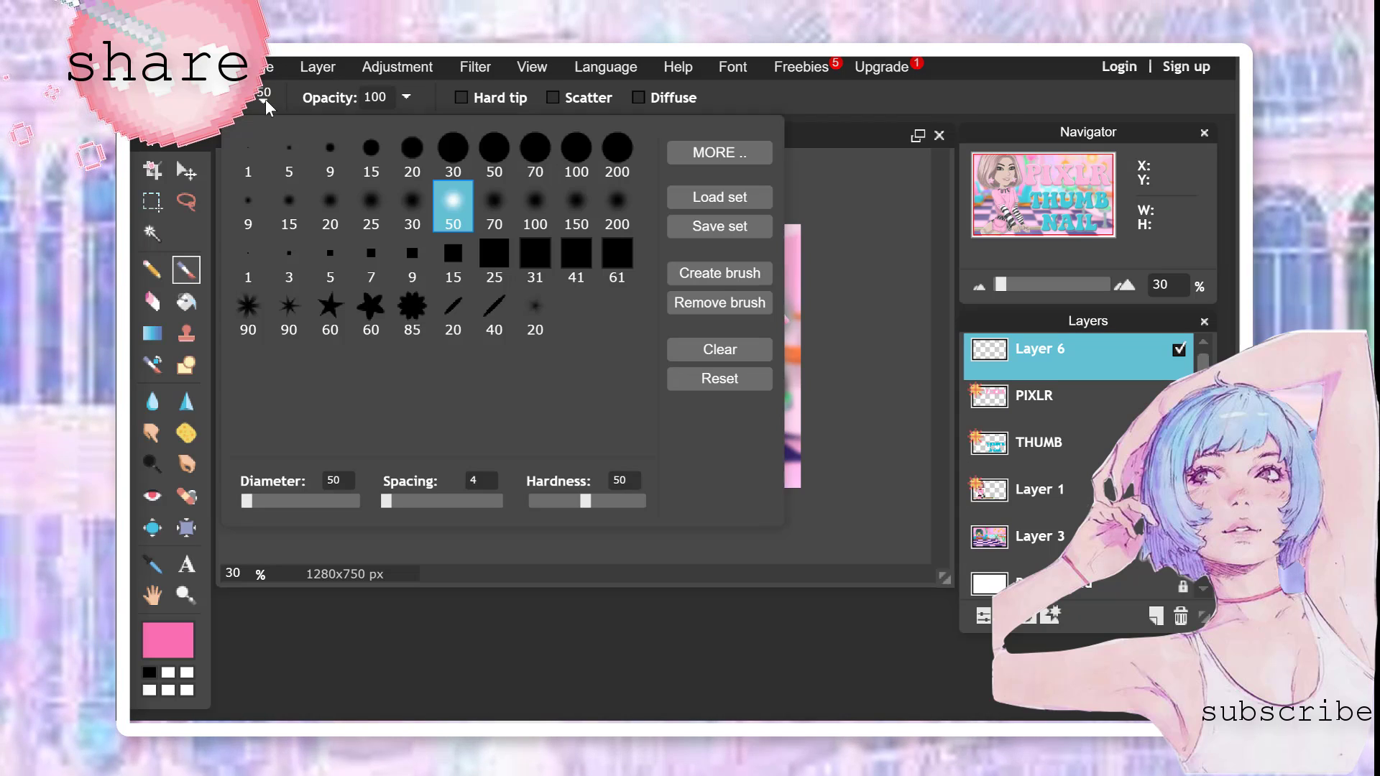
pyautogui.click(613, 214)
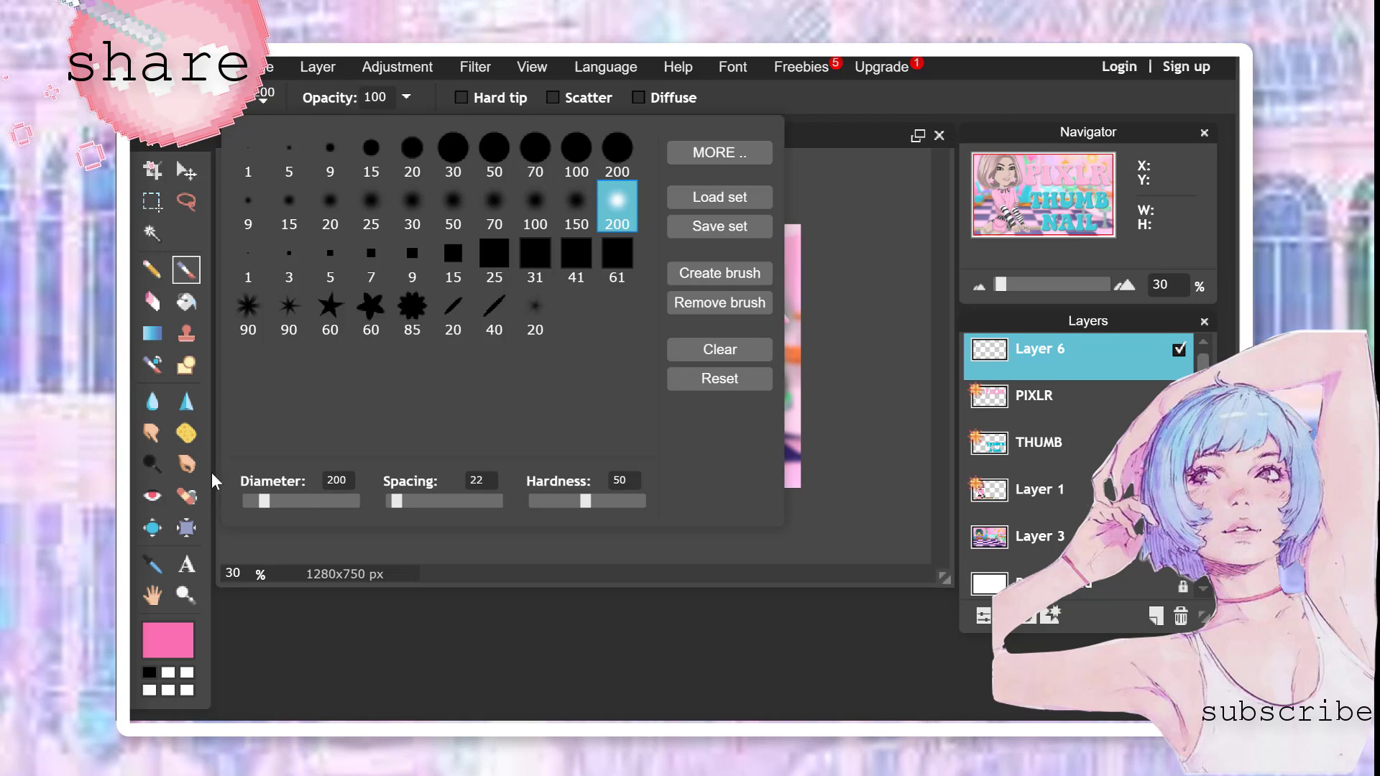
pyautogui.moveTo(269, 500); pyautogui.dragTo(313, 500)
pyautogui.click(962, 100)
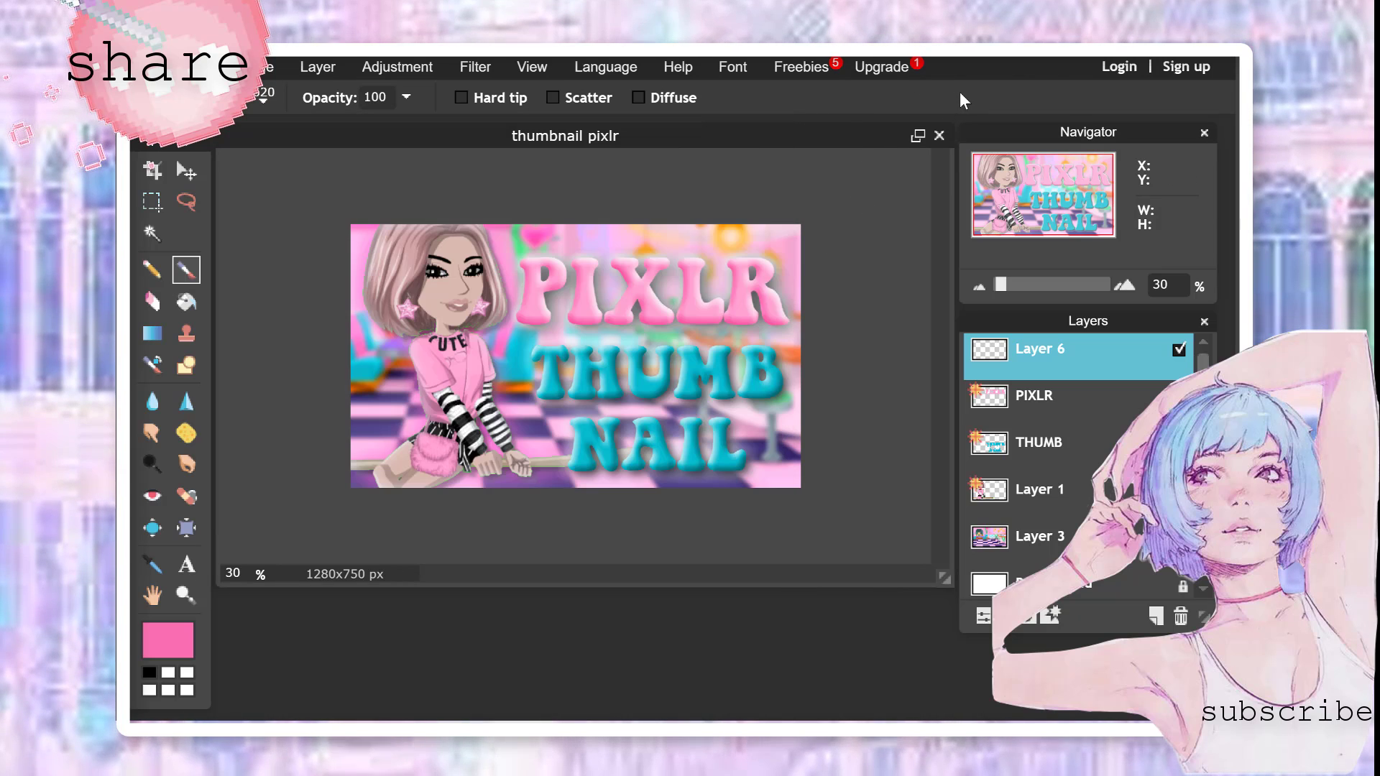
pyautogui.click(789, 190)
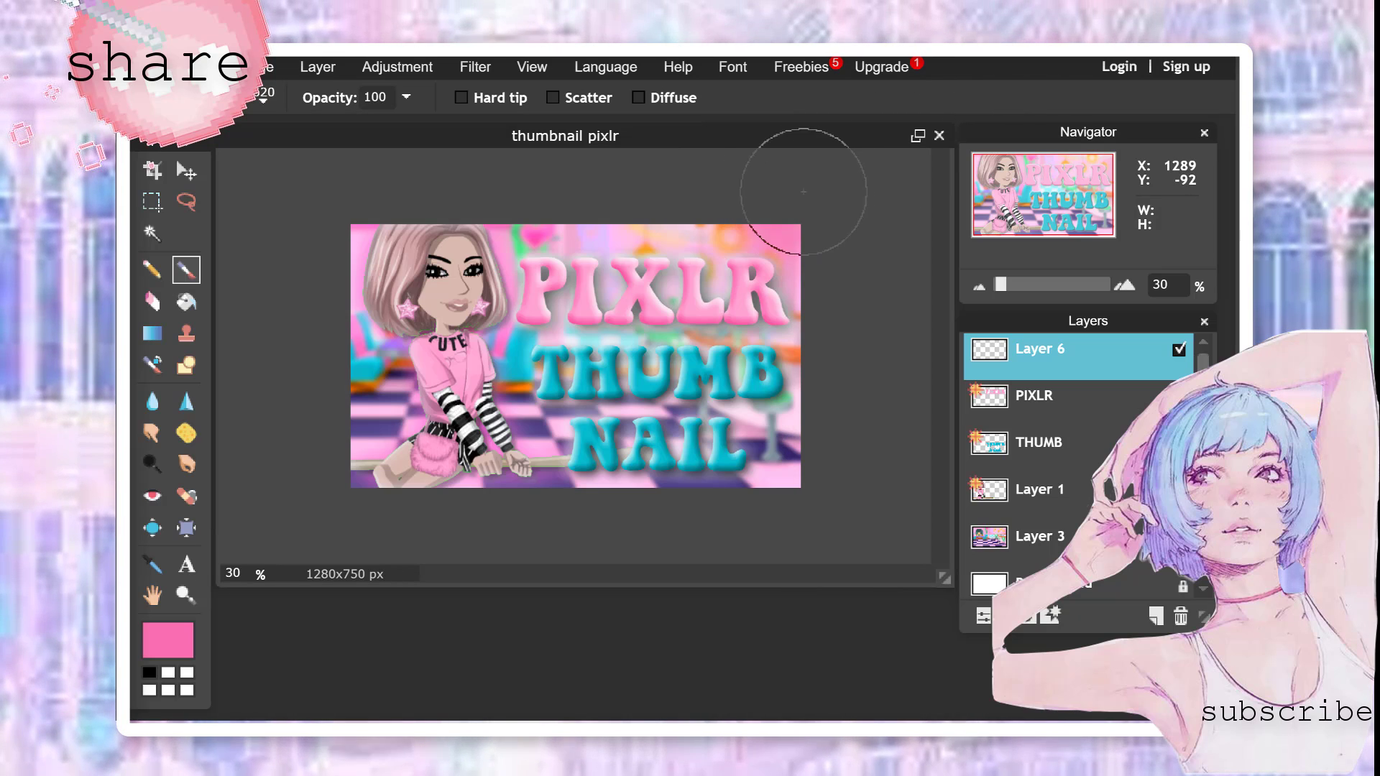